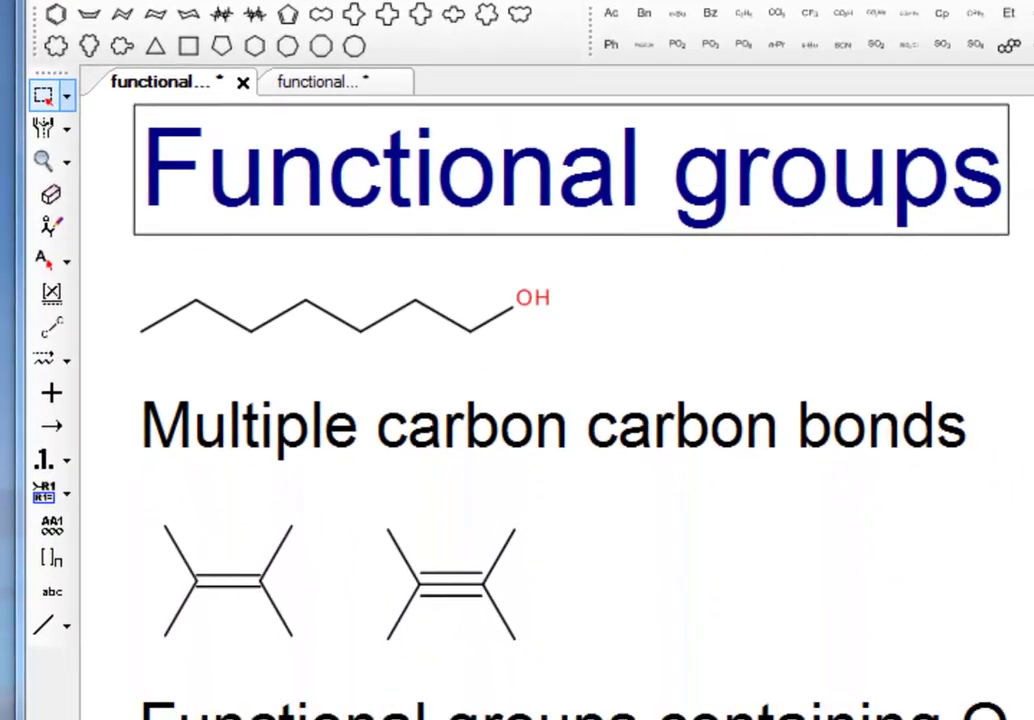
Step: Deselect the sulphur, nitrogen and halogen group labels on the first sheet
scroll(570, 400, down, 2)
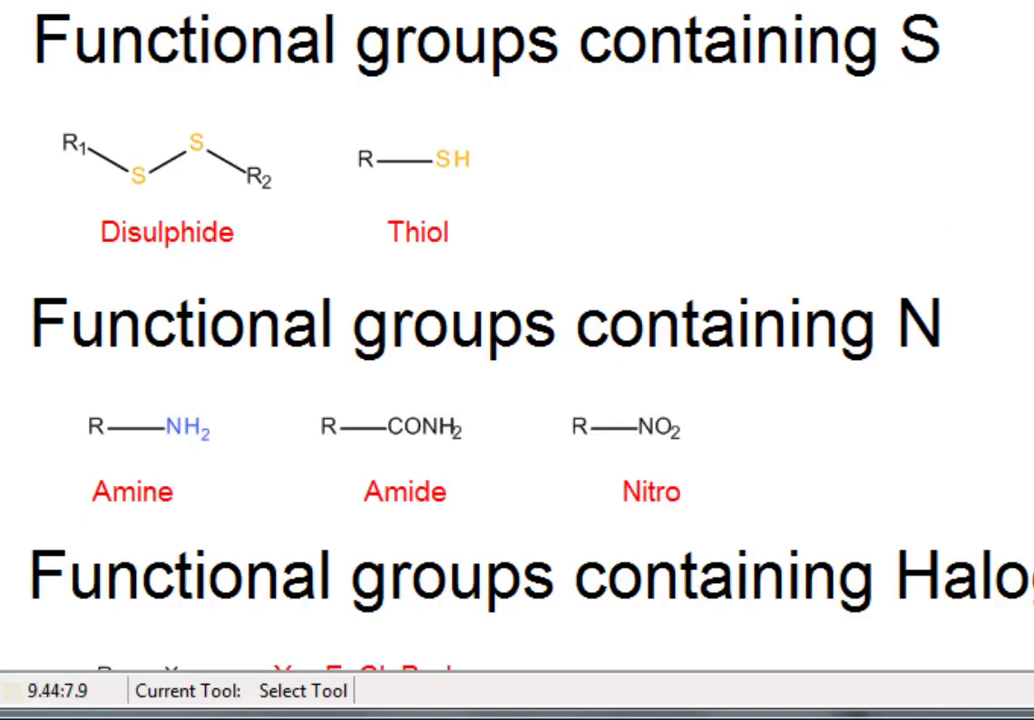
scroll(517, 340, down, 2)
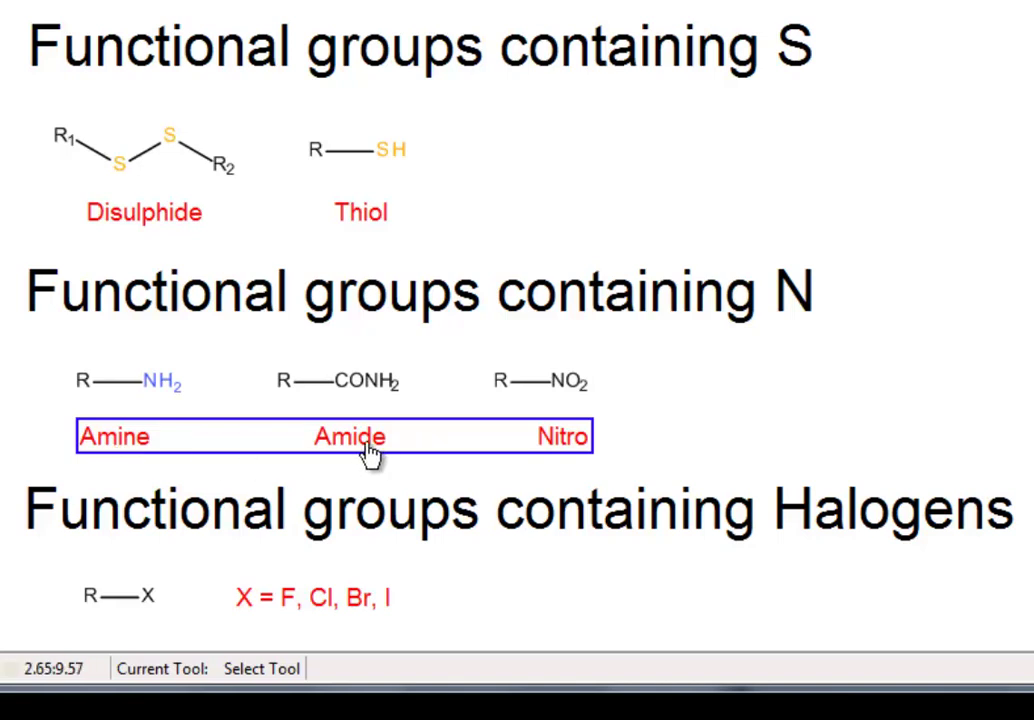
click(609, 445)
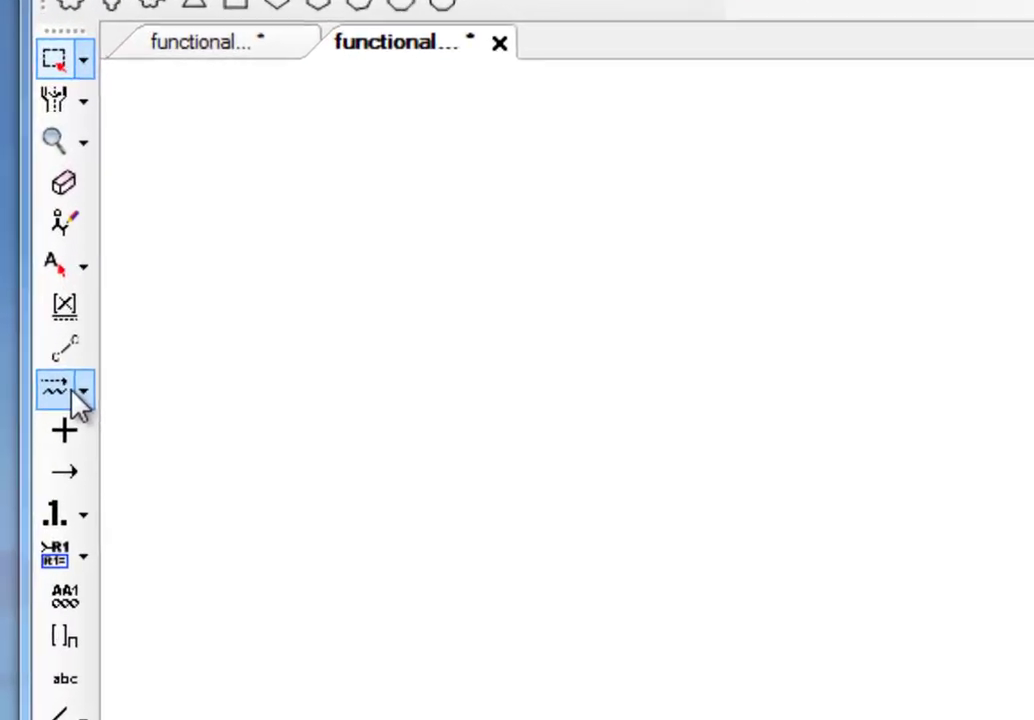
Step: Draw a six-carbon zig-zag chain and turn its end atom into an OH group
click(121, 243)
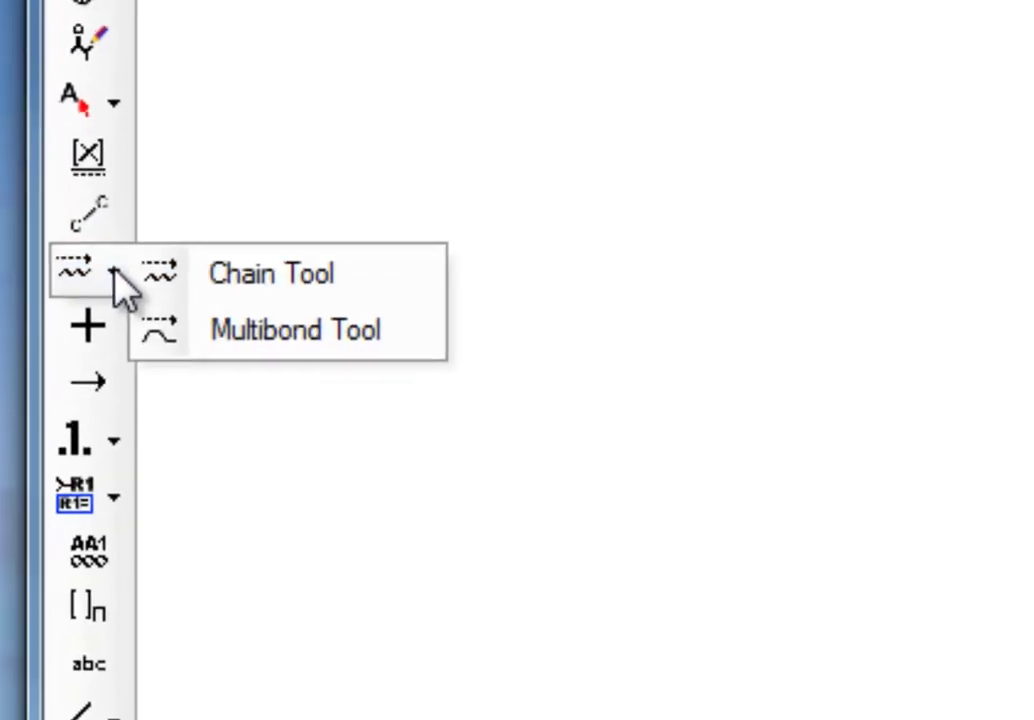
click(258, 253)
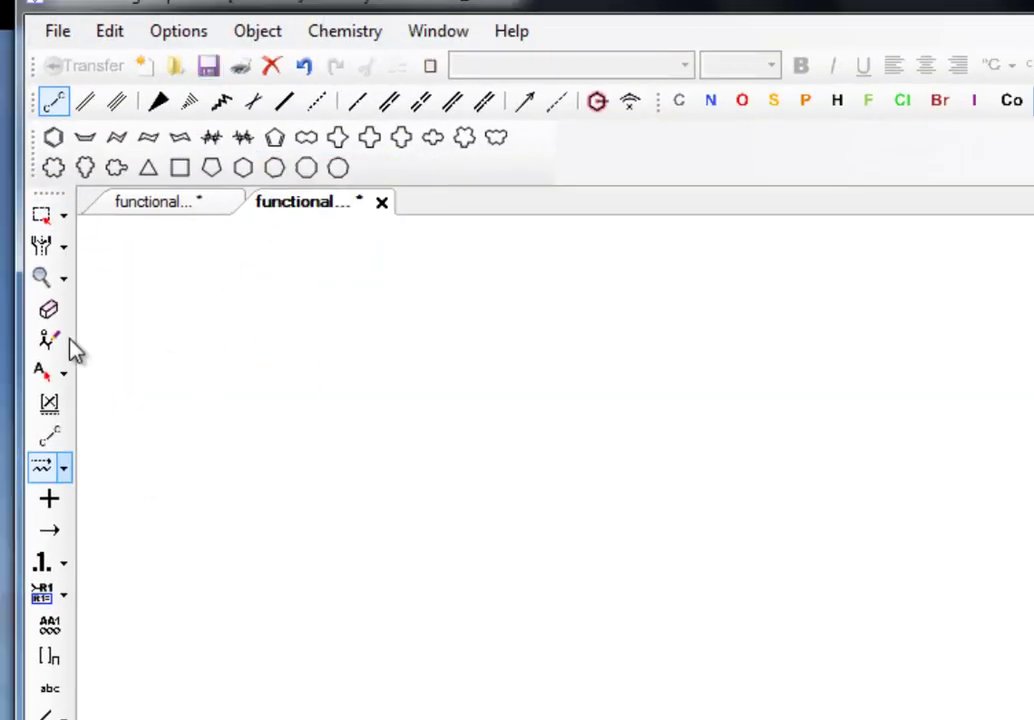
drag(131, 324, 466, 340)
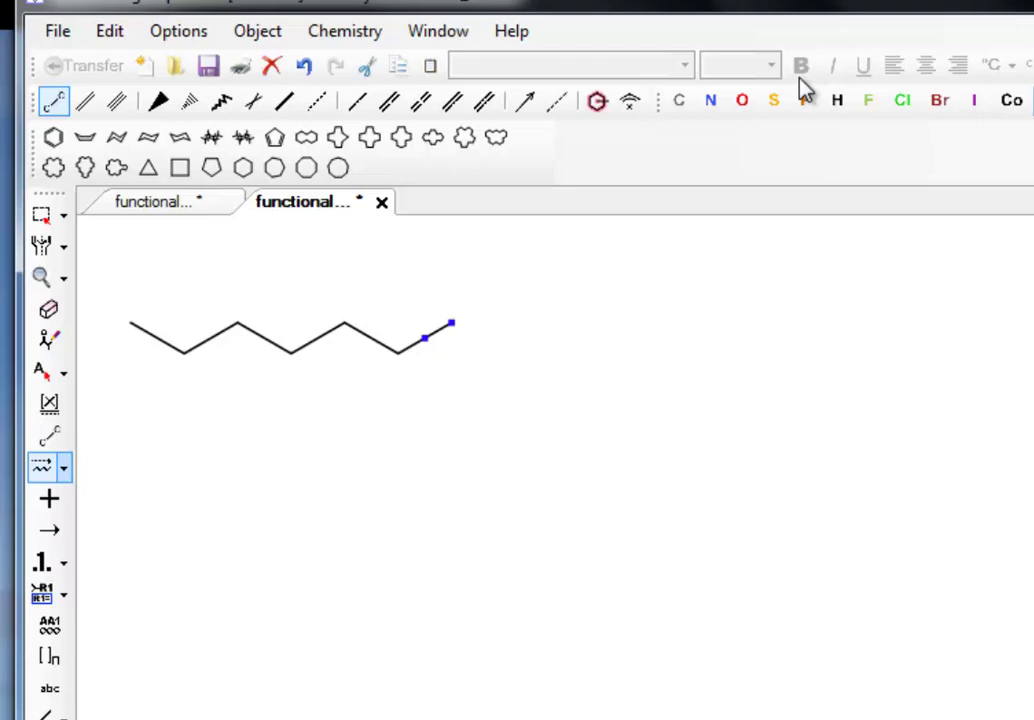
click(745, 103)
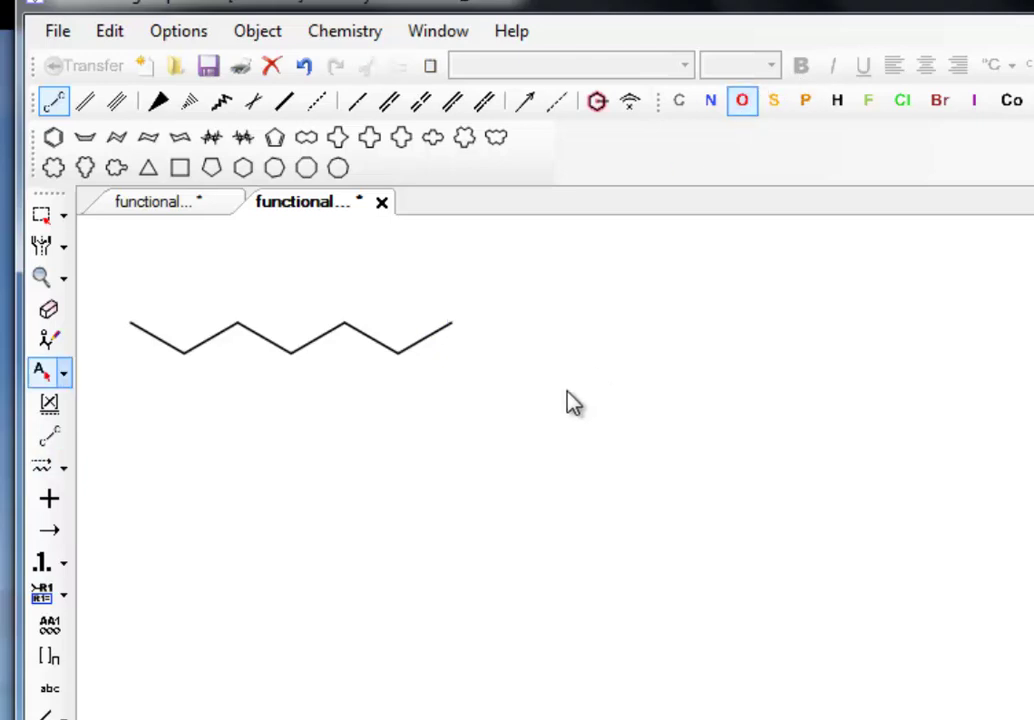
click(451, 326)
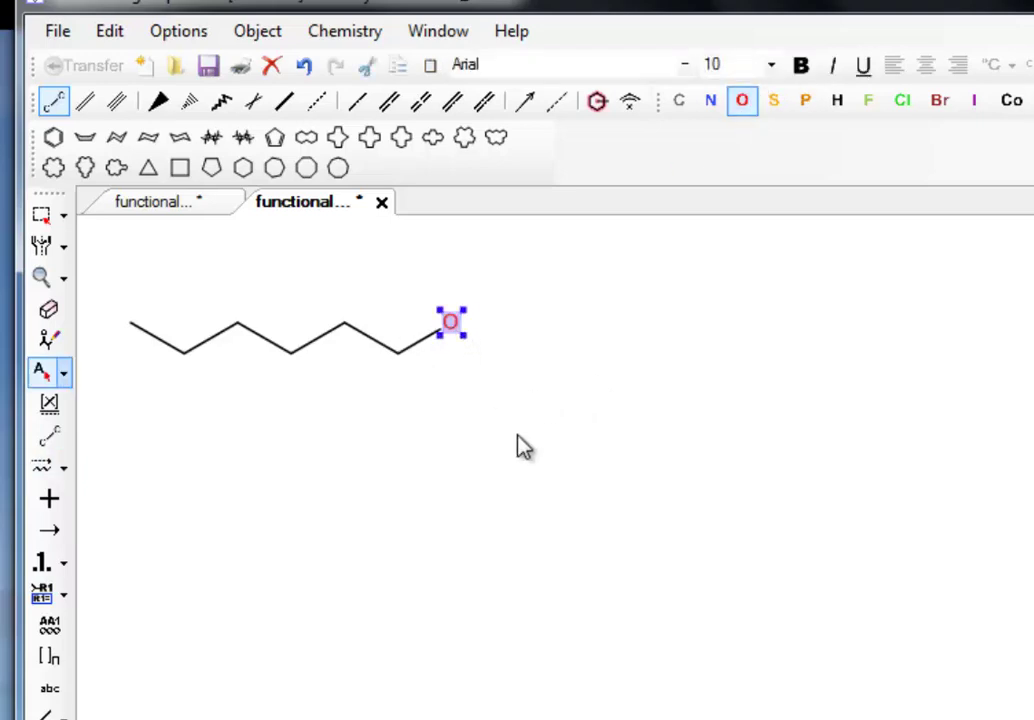
right_click(455, 328)
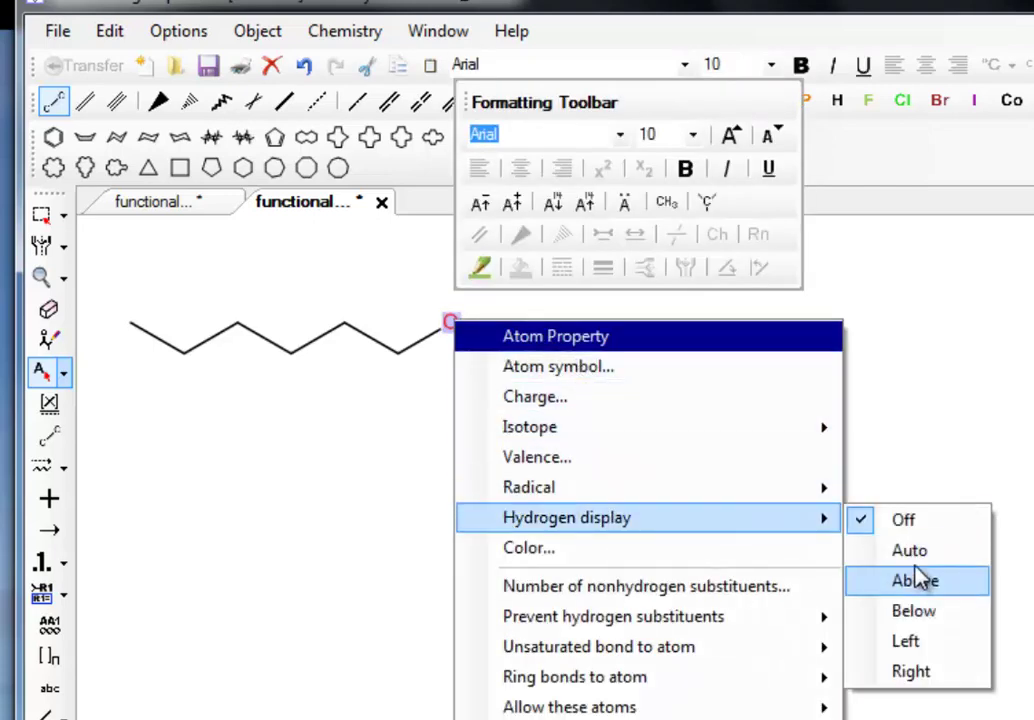
click(860, 553)
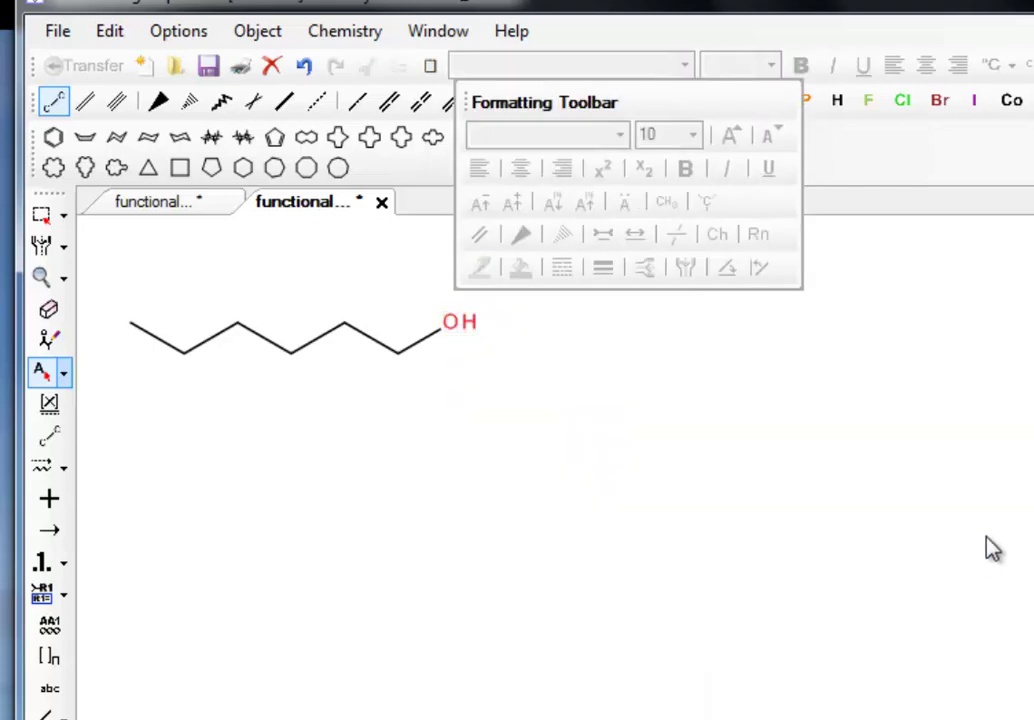
Step: Move the alcohol chain slightly higher on the page
click(42, 215)
drag(116, 281, 517, 411)
drag(460, 368, 459, 312)
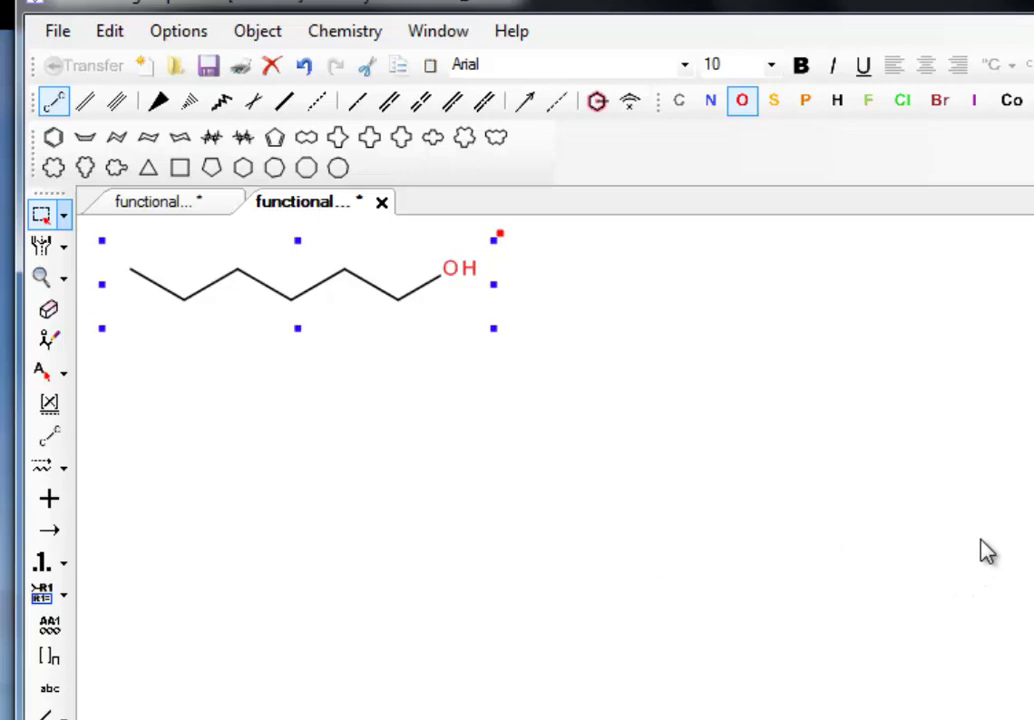
Step: Draw a carbon–carbon bond below the alcohol and give each atom two branches, forming a tetrasubstituted alkene
click(48, 437)
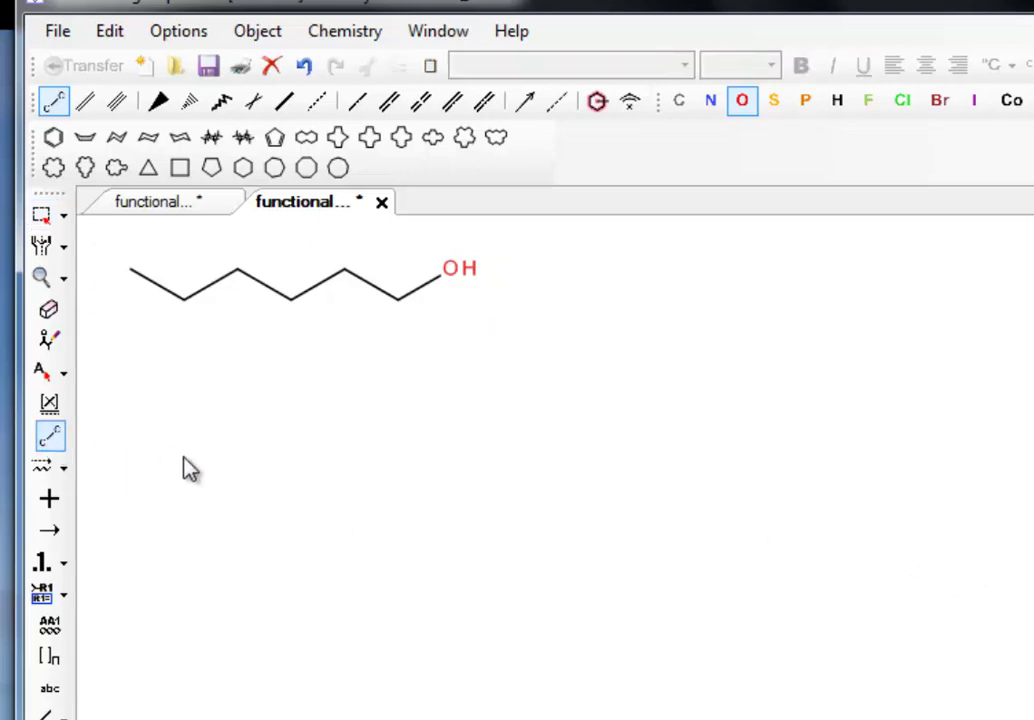
drag(185, 468, 229, 474)
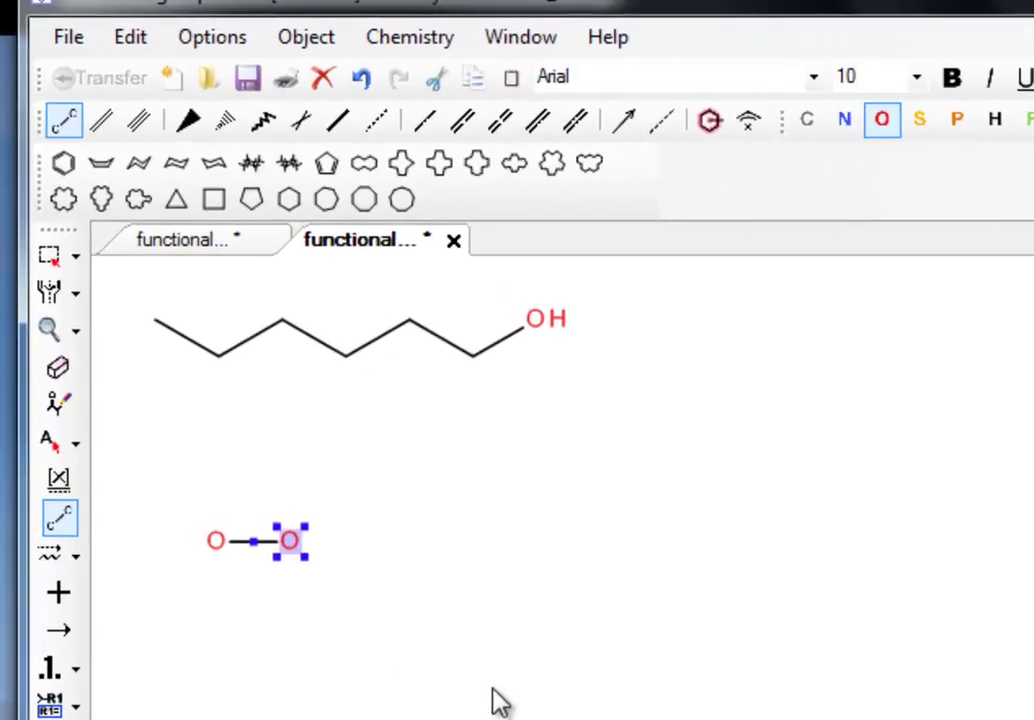
click(805, 124)
click(290, 541)
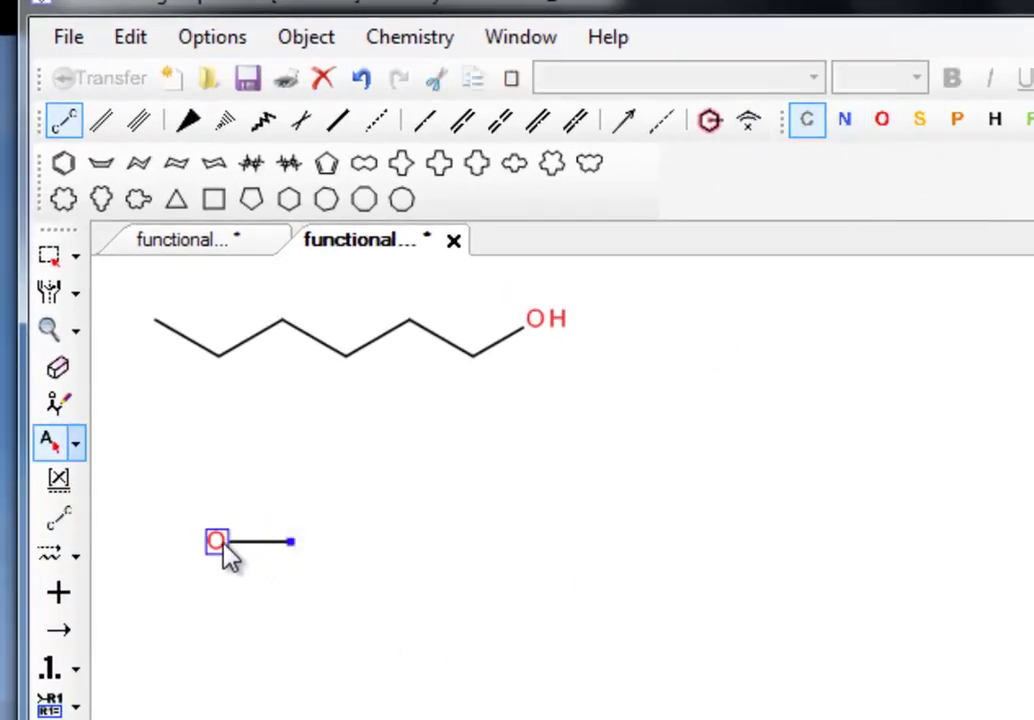
click(217, 542)
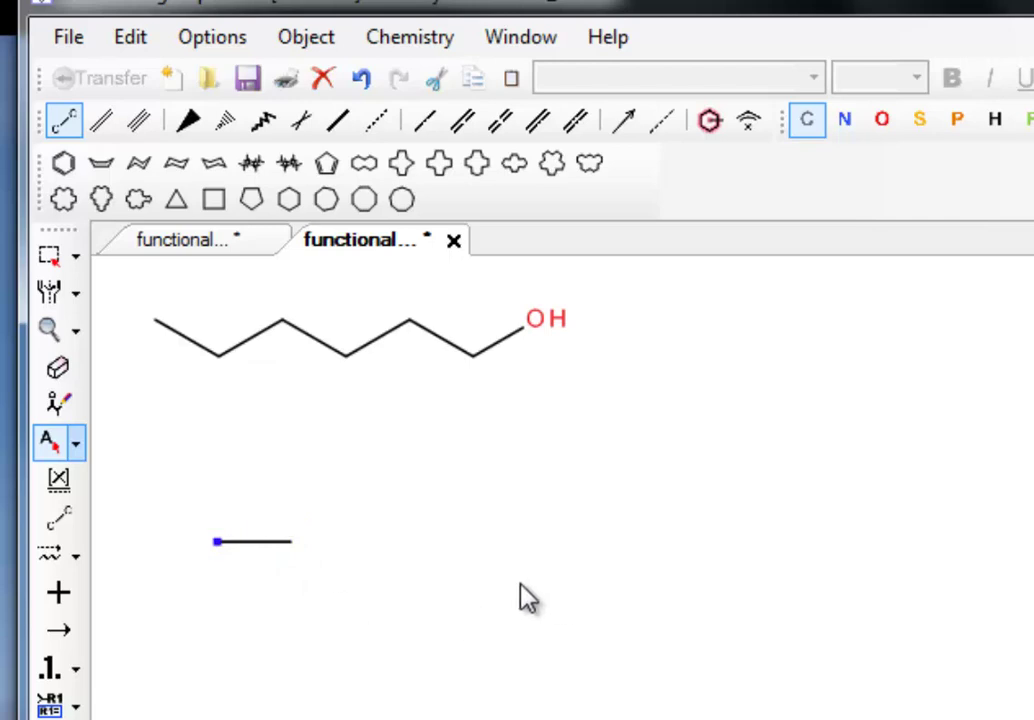
click(59, 520)
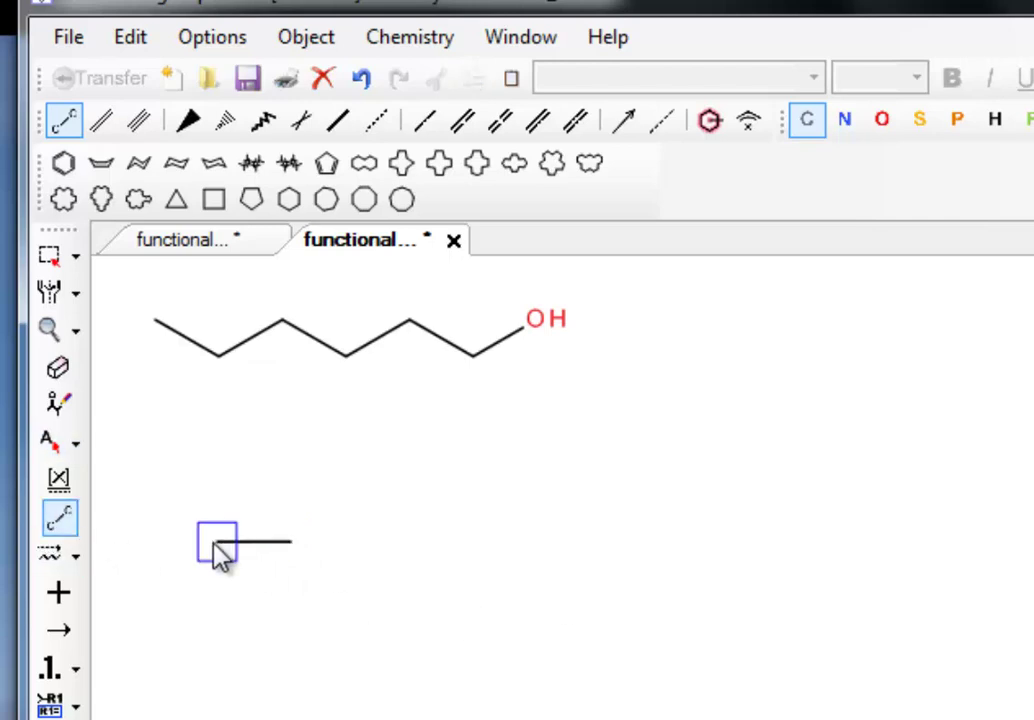
click(217, 543)
click(218, 545)
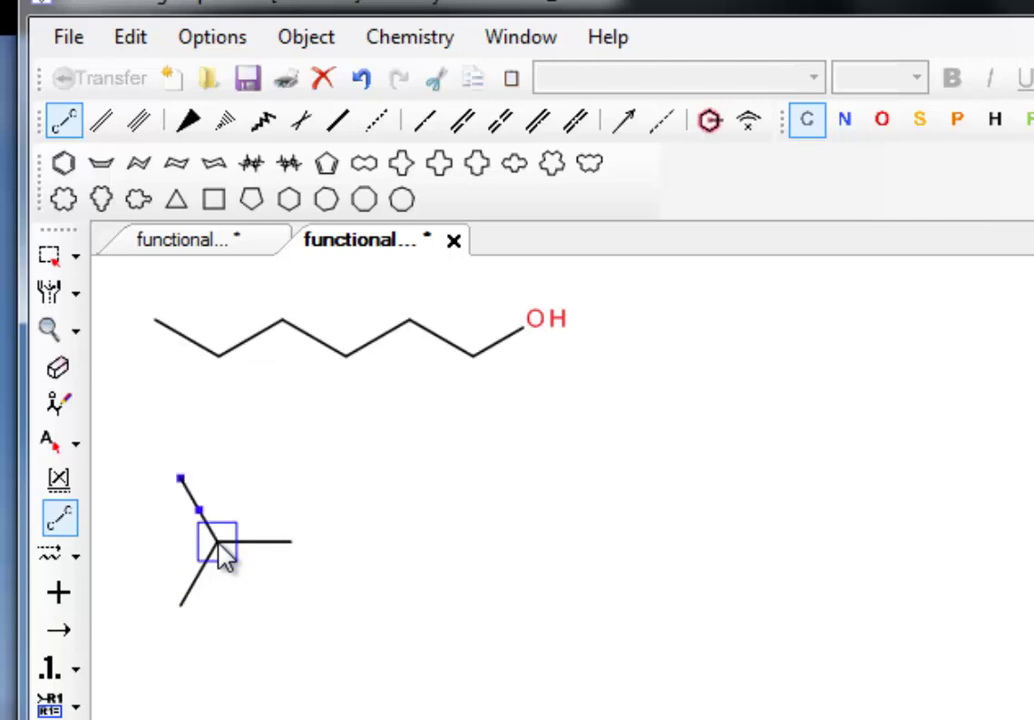
click(293, 545)
click(293, 545)
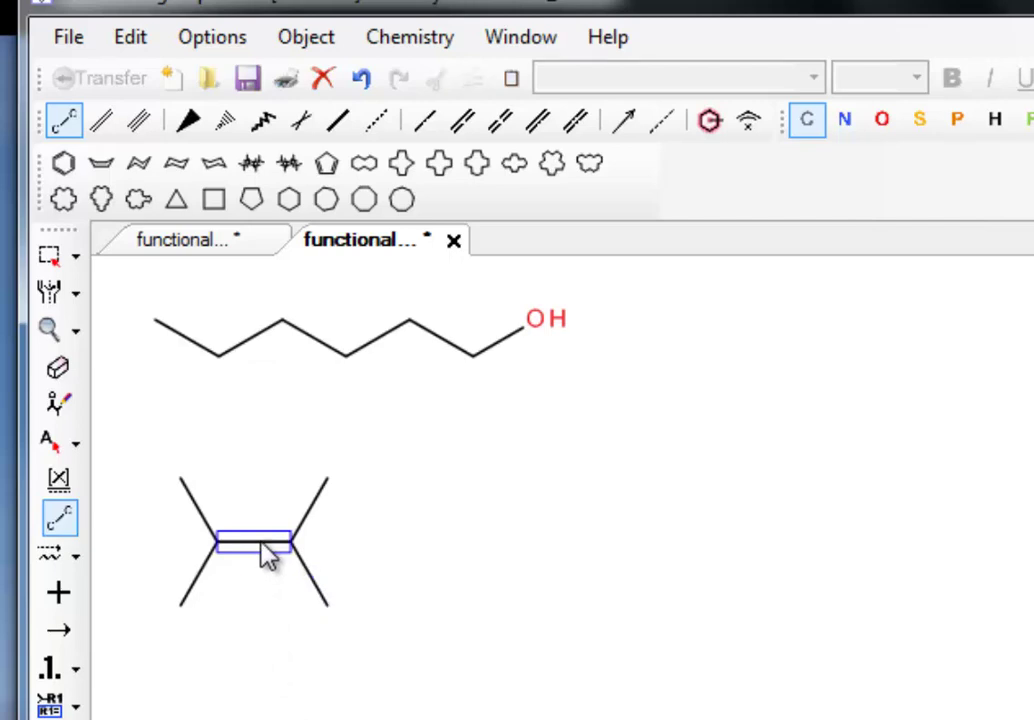
Step: Copy the alkene, make the copy's central bond triple, and move both beside the alcohol chain
click(52, 255)
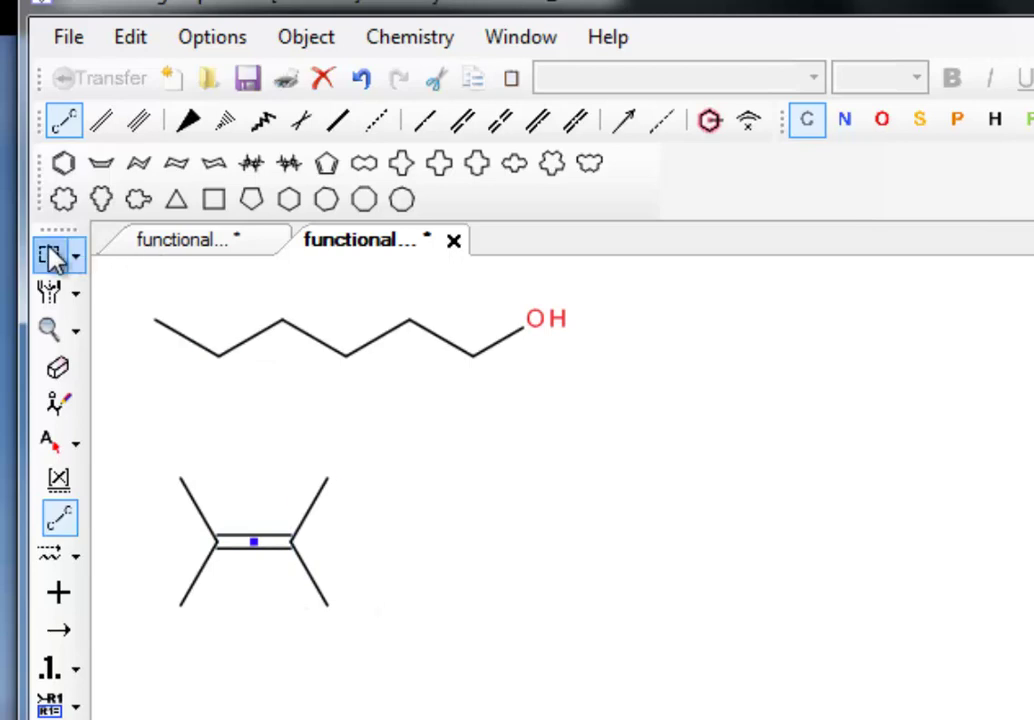
drag(156, 448, 526, 558)
click(59, 517)
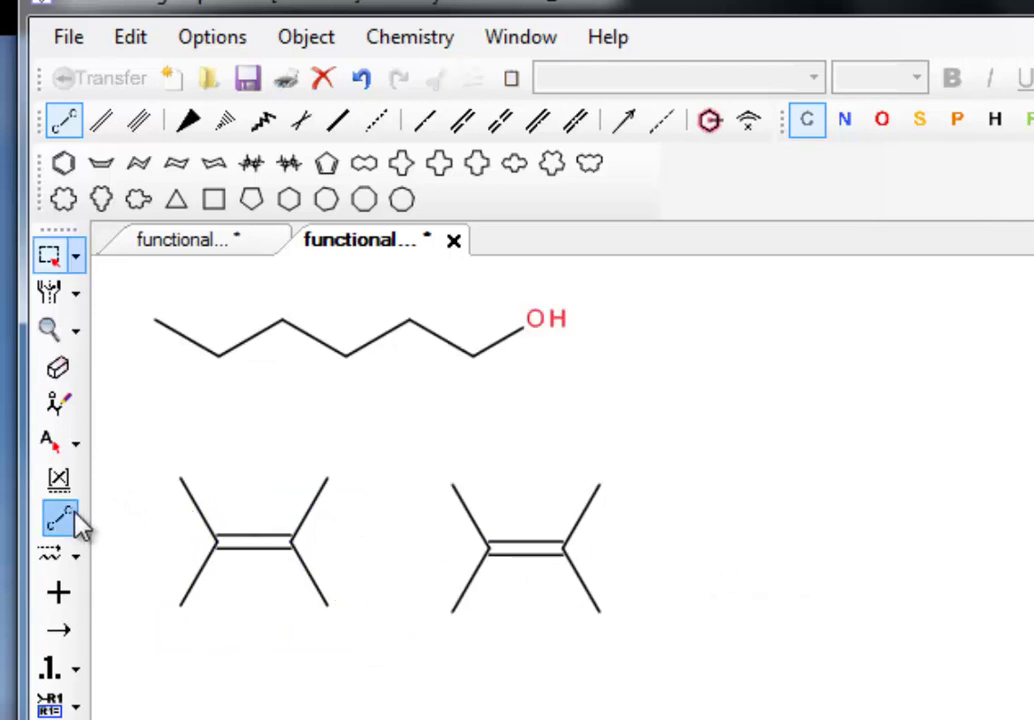
click(526, 548)
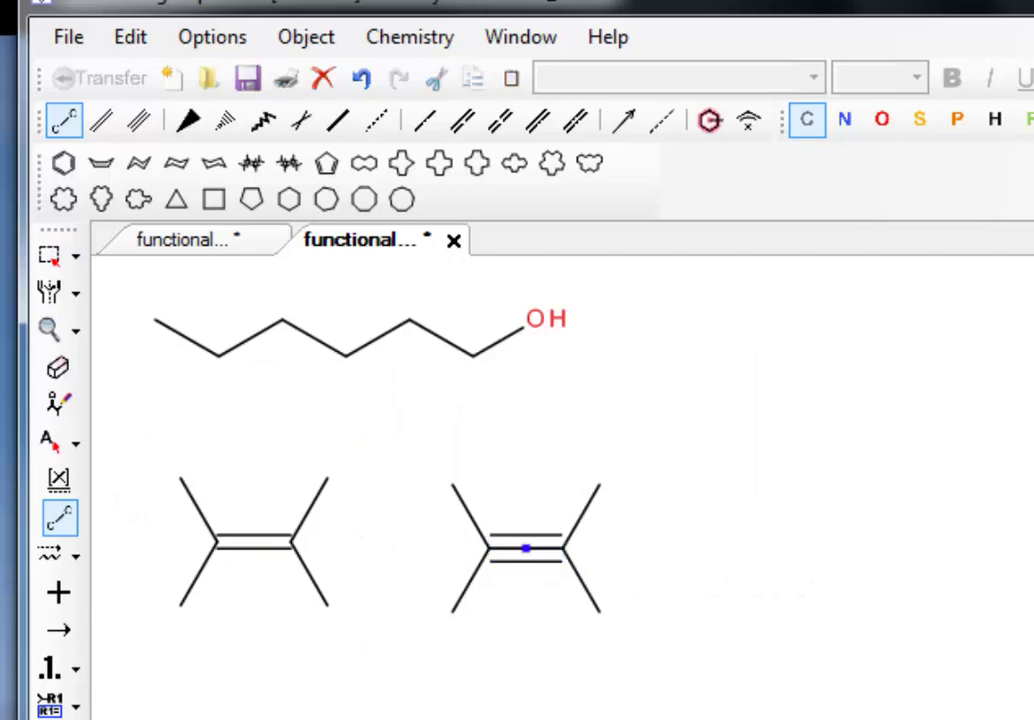
click(49, 256)
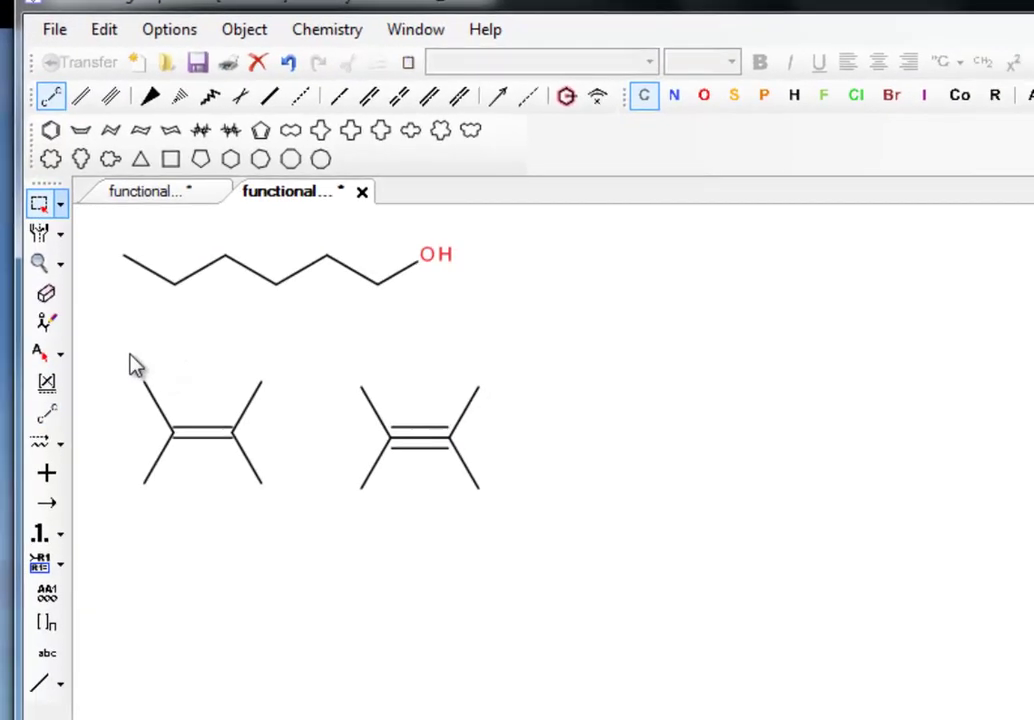
mouse_move(113, 353)
mouse_down()
mouse_move(155, 473)
mouse_move(510, 535)
mouse_up()
mouse_move(385, 489)
mouse_down()
mouse_move(637, 450)
mouse_move(801, 365)
mouse_move(775, 351)
mouse_up()
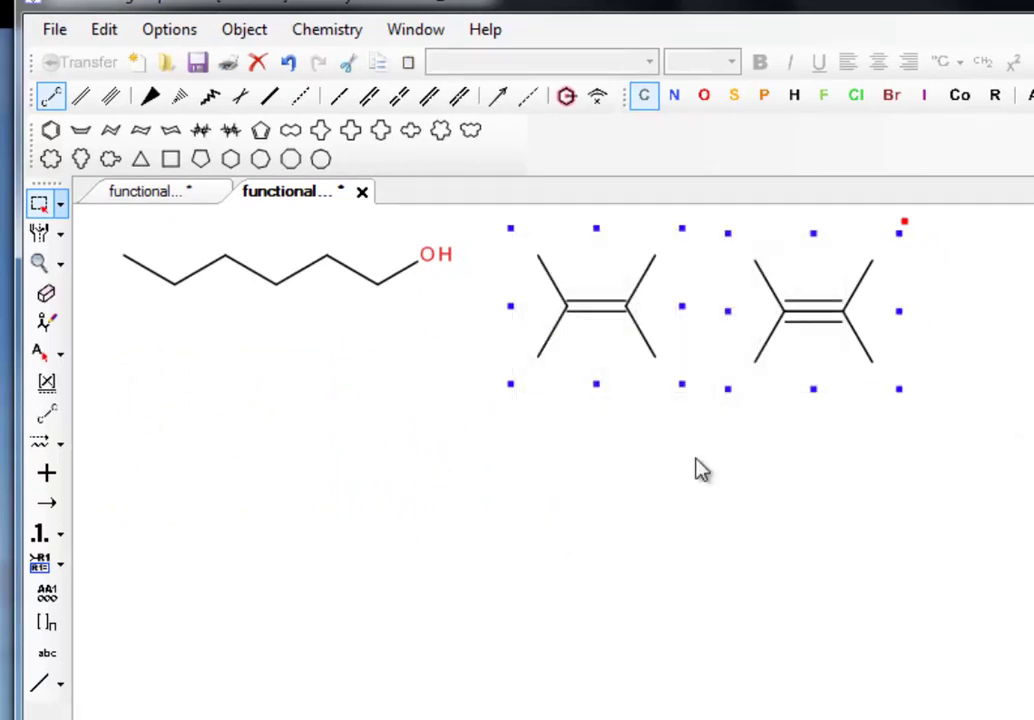
Step: Draw a C–O bond below the chain with the oxygen shown as OH
click(46, 413)
mouse_move(191, 493)
mouse_down()
mouse_move(238, 508)
mouse_move(254, 493)
mouse_up()
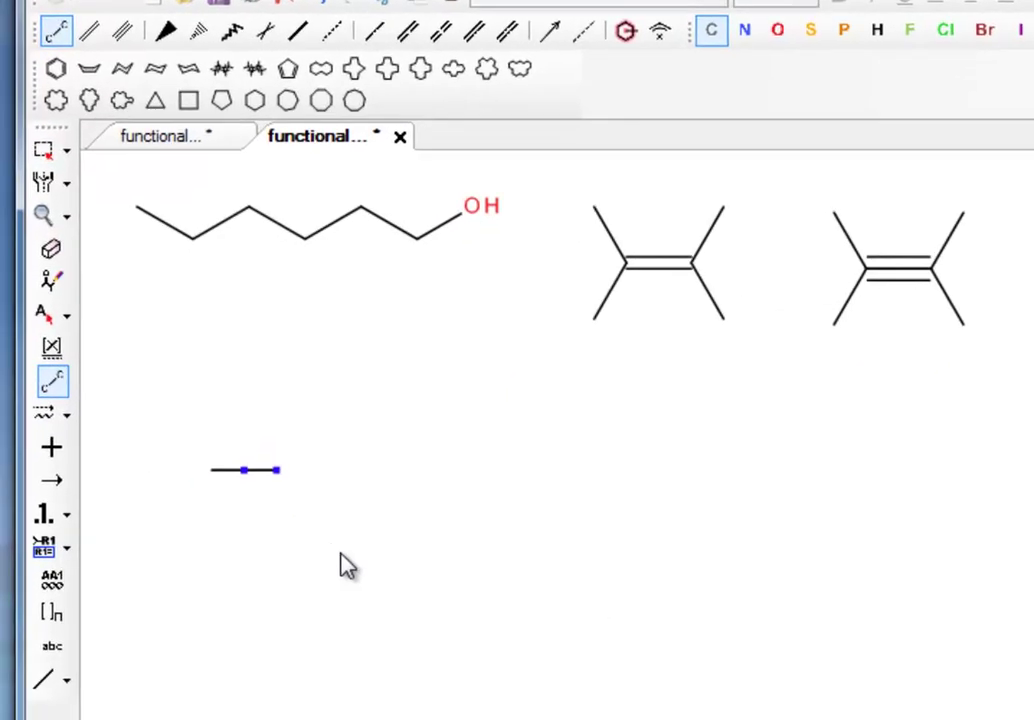
click(782, 32)
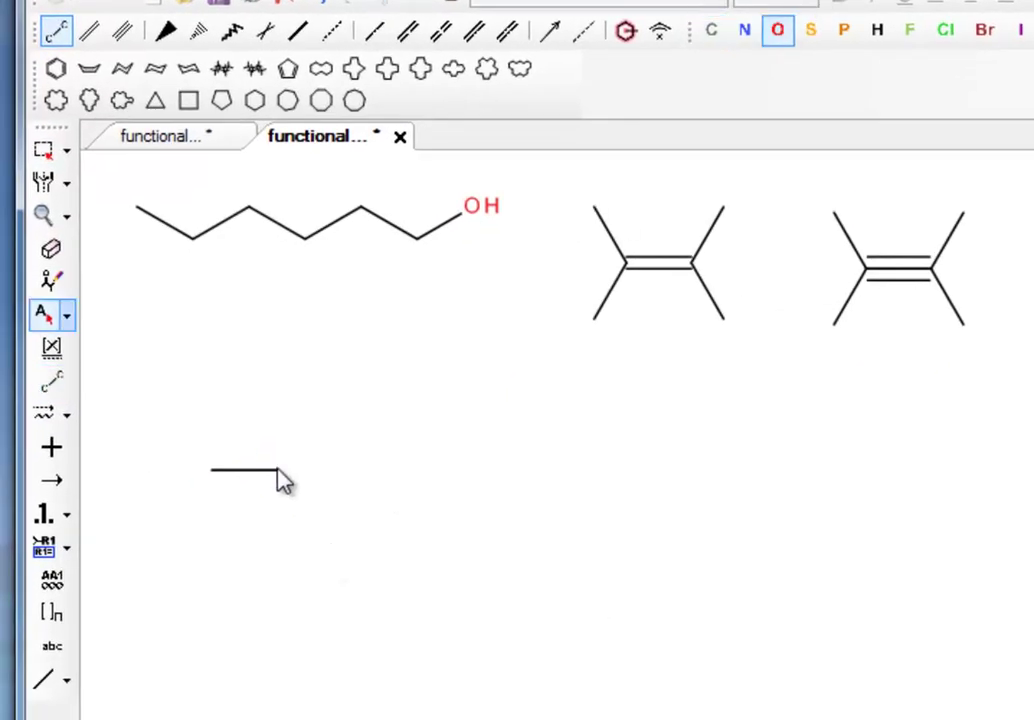
right_click(278, 472)
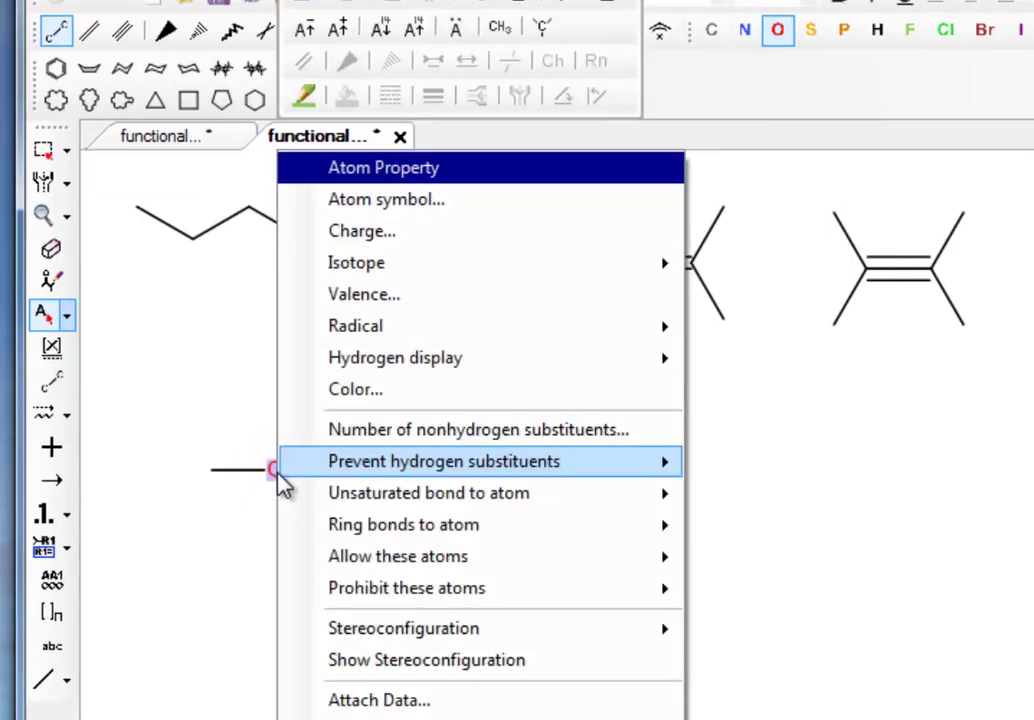
mouse_move(440, 362)
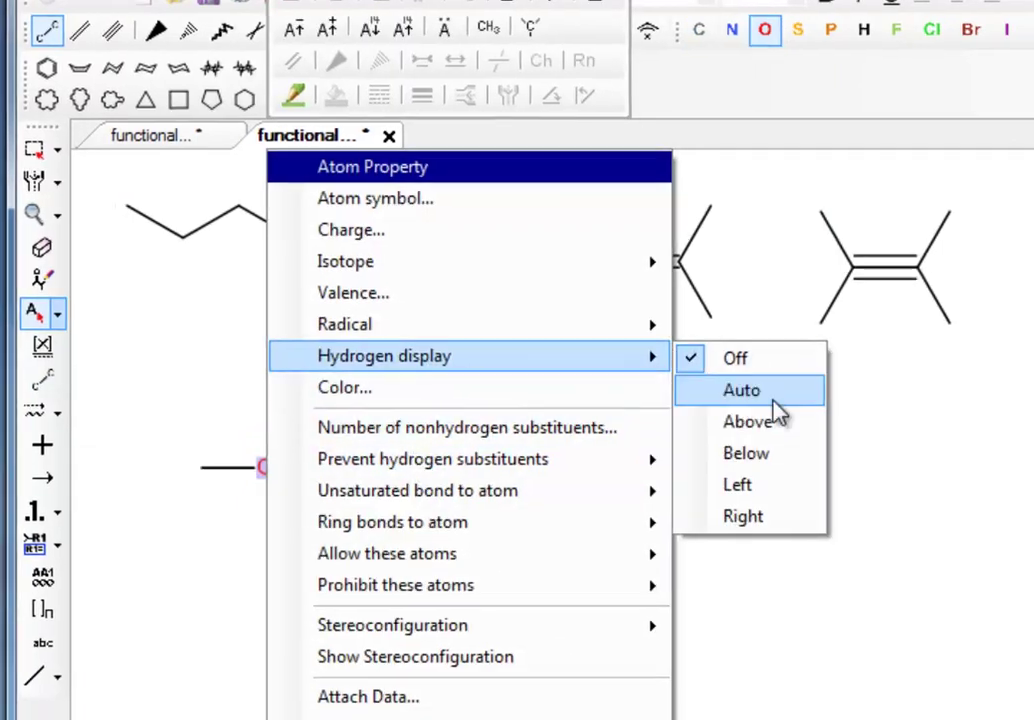
click(762, 392)
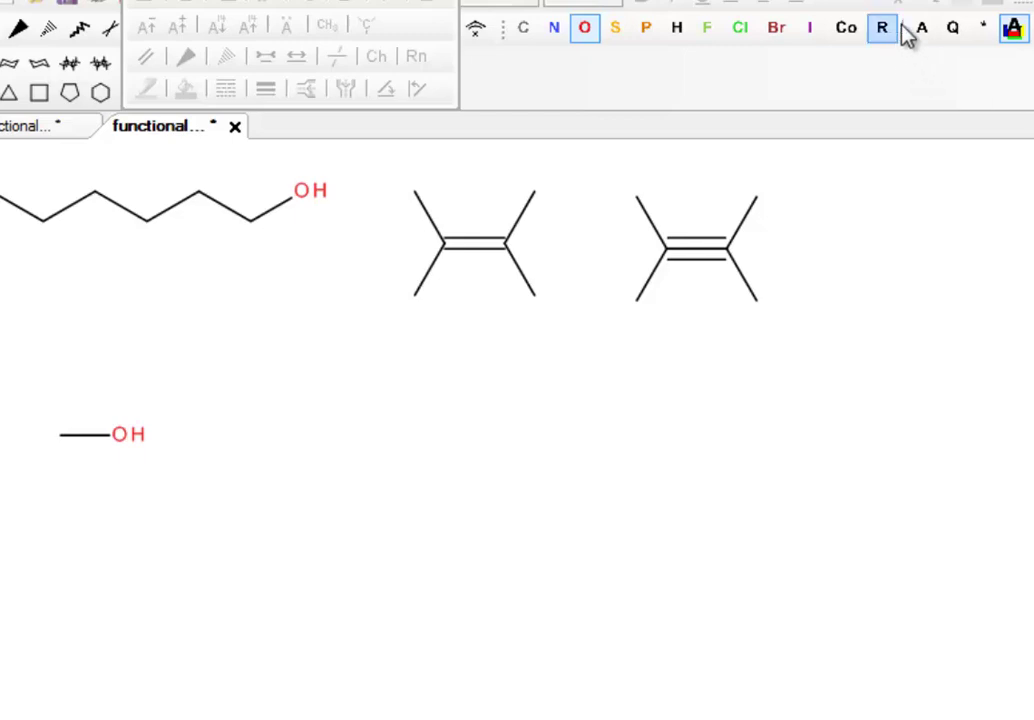
Step: Change the fragment's carbon into an R group so it reads R–OH
click(1012, 28)
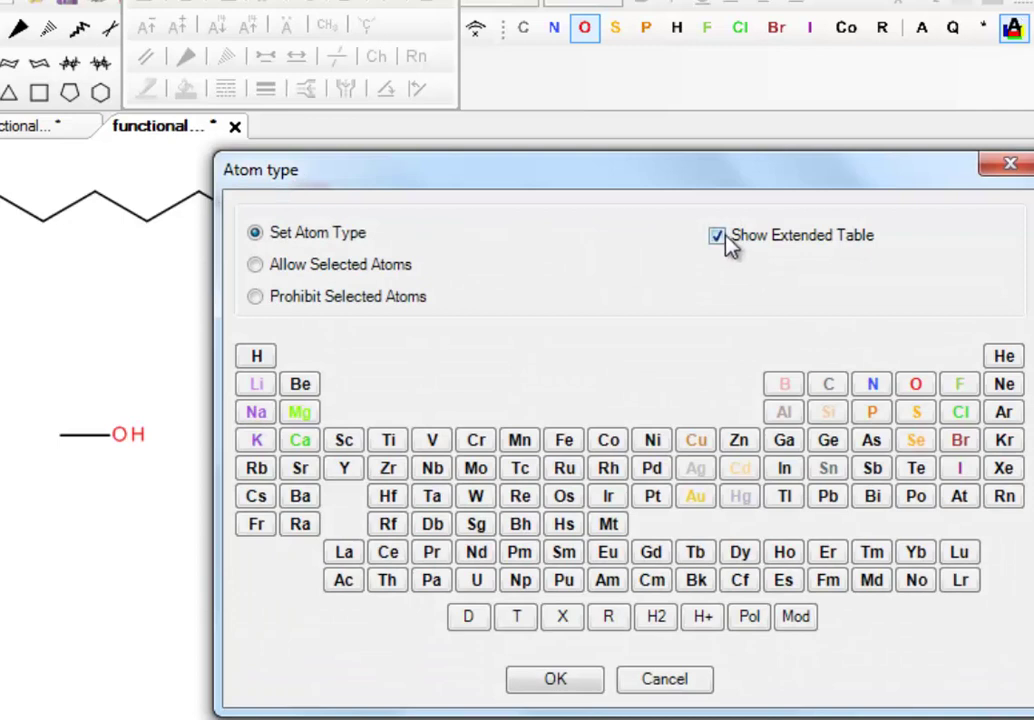
click(728, 238)
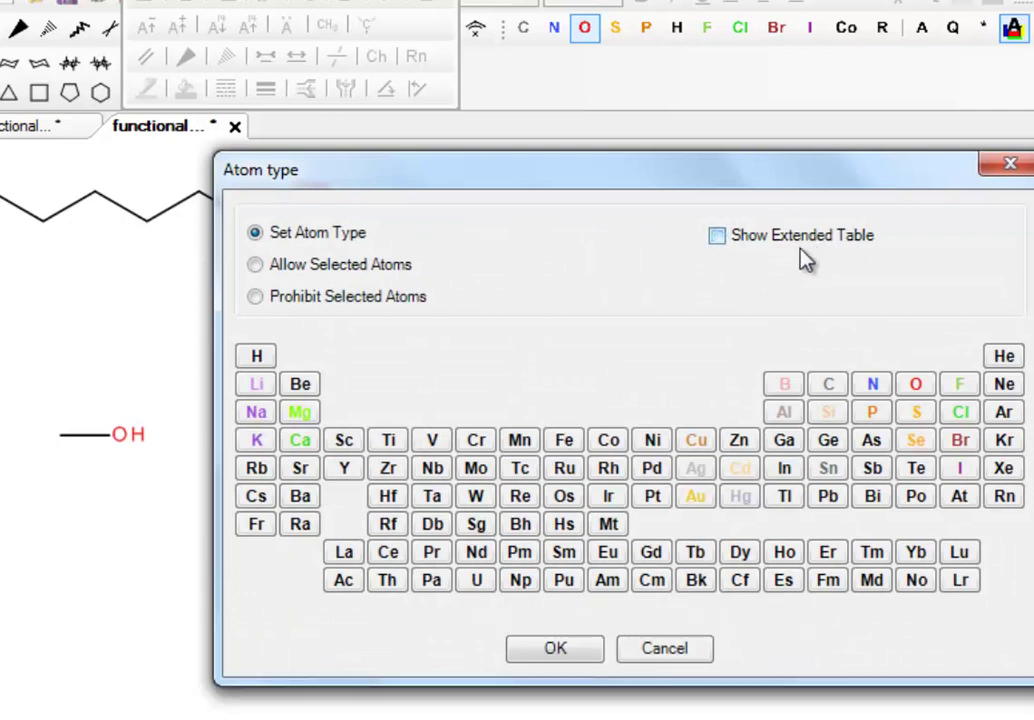
click(719, 240)
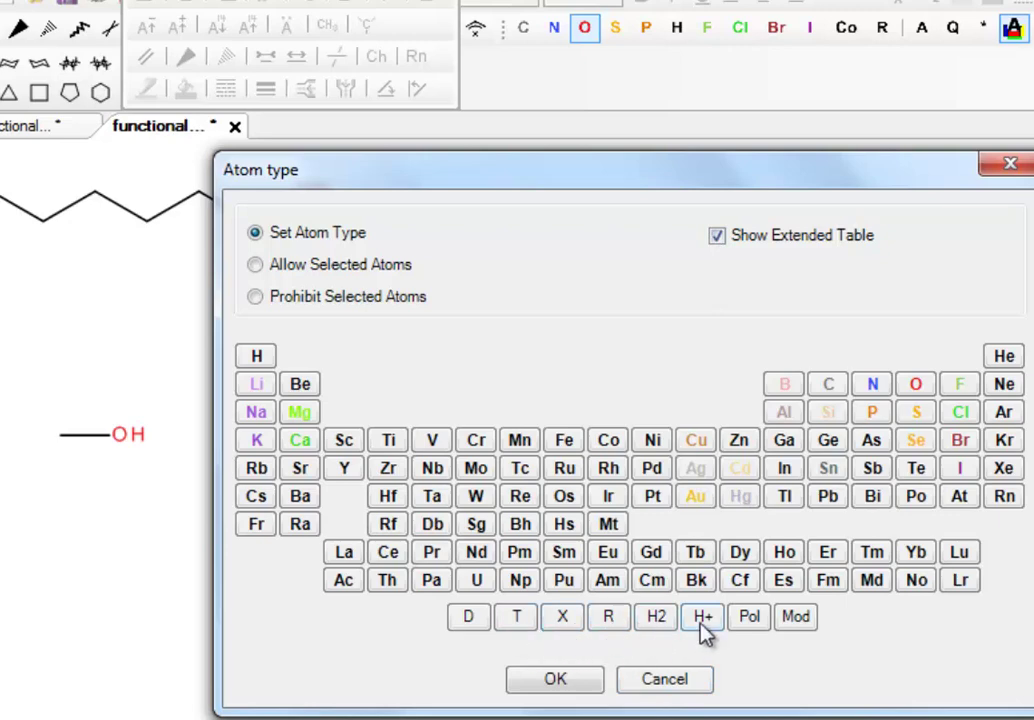
click(1010, 164)
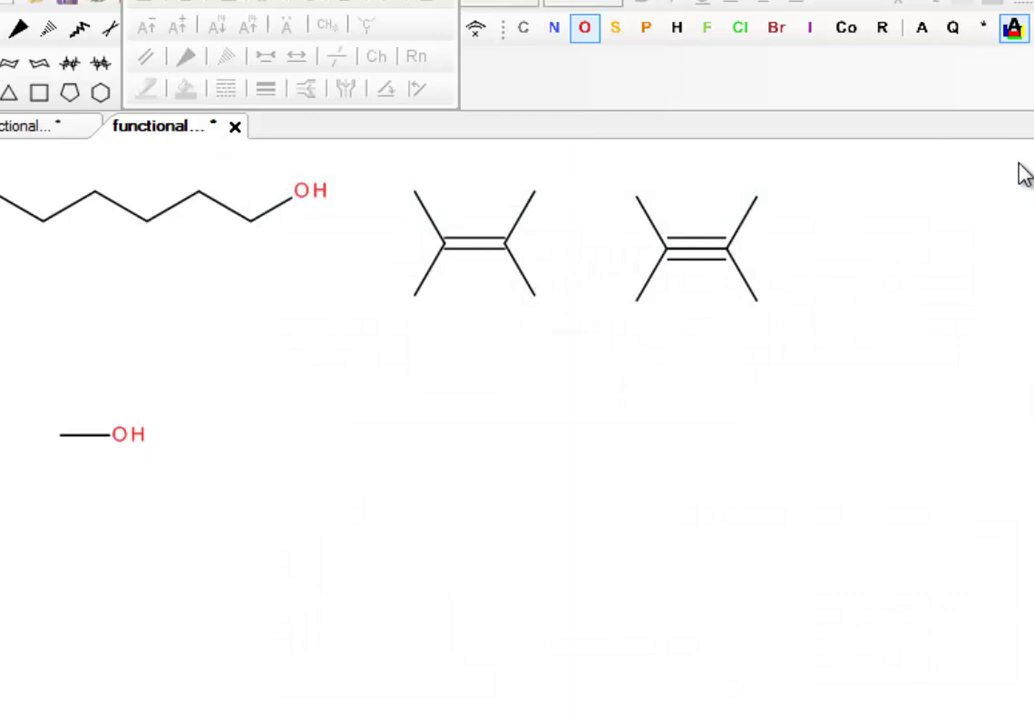
click(887, 33)
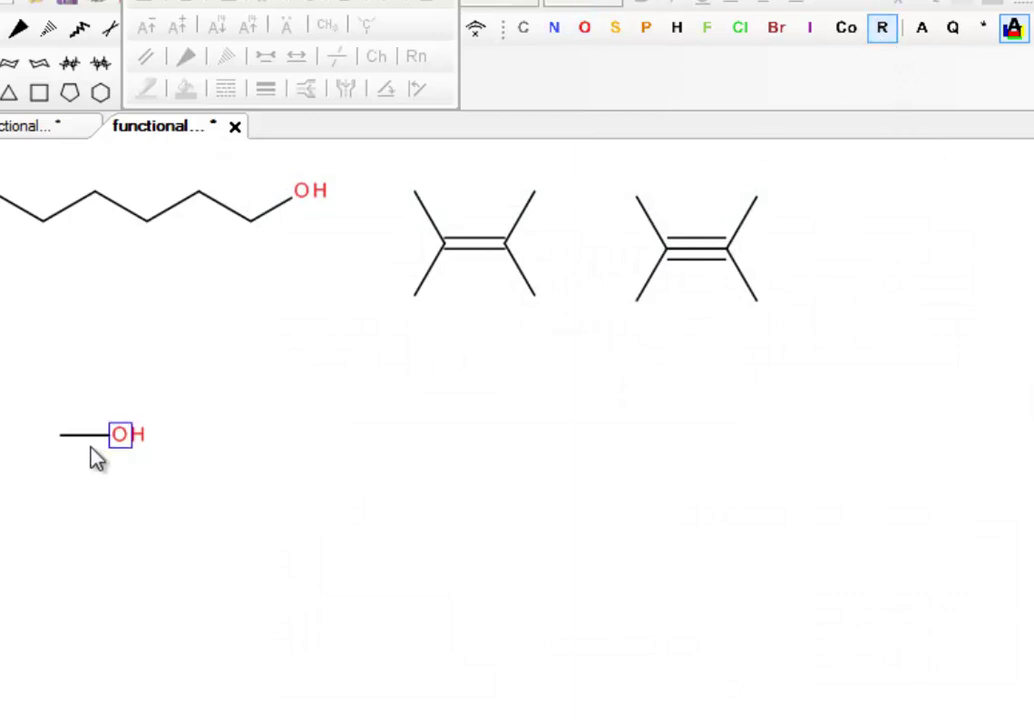
click(62, 440)
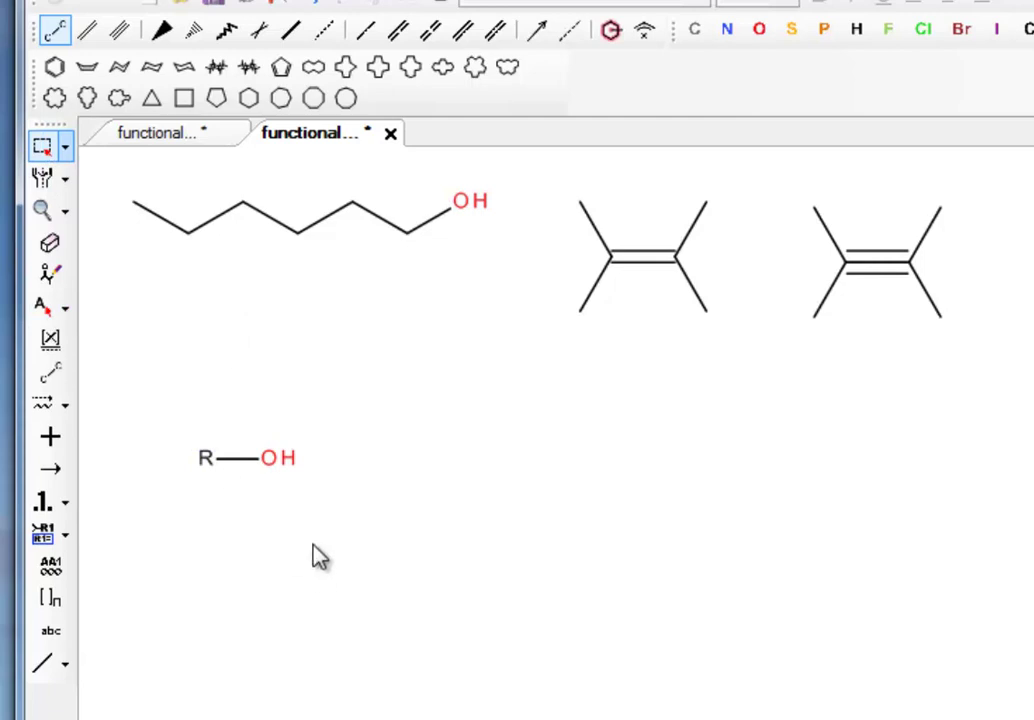
Step: Move R–OH up beneath the hexanol chain
drag(161, 414, 274, 298)
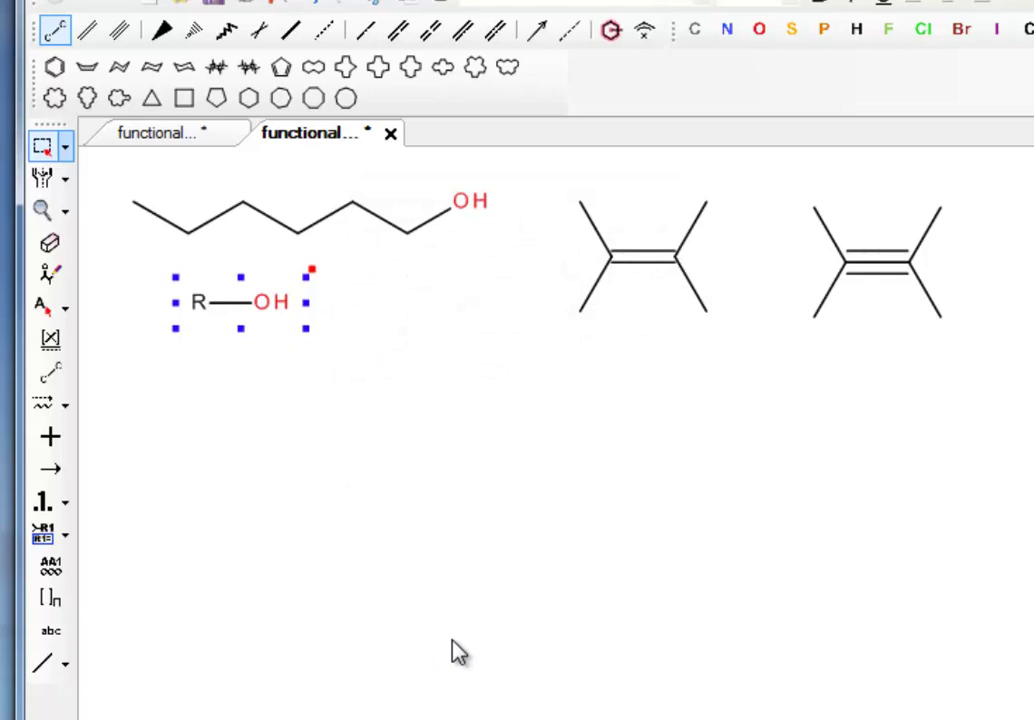
click(51, 373)
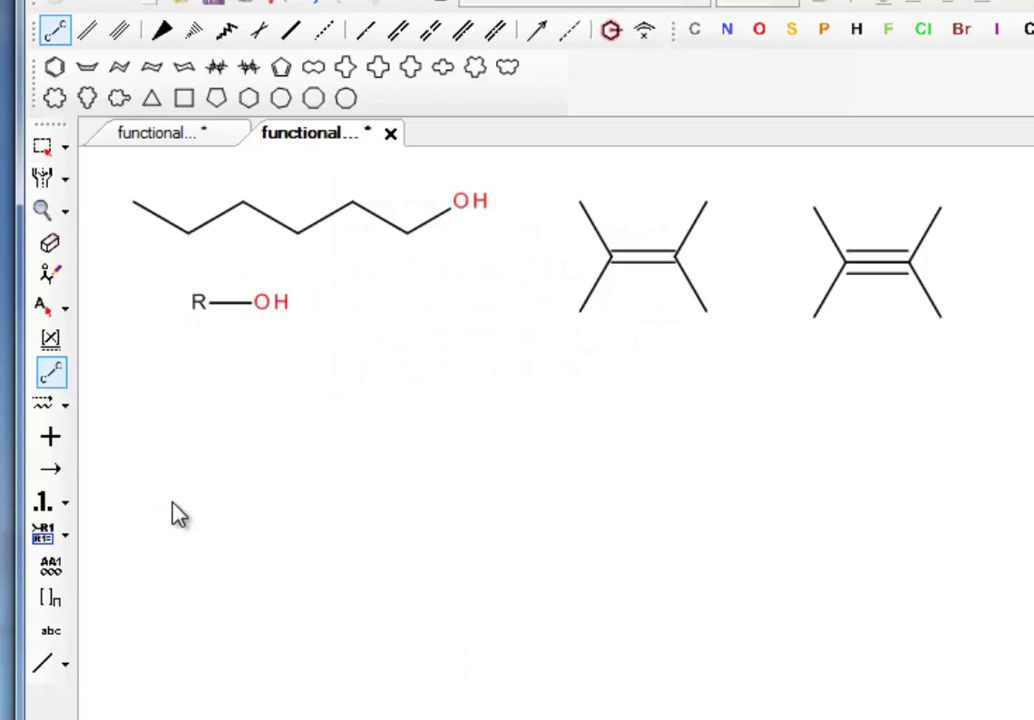
drag(172, 505, 277, 495)
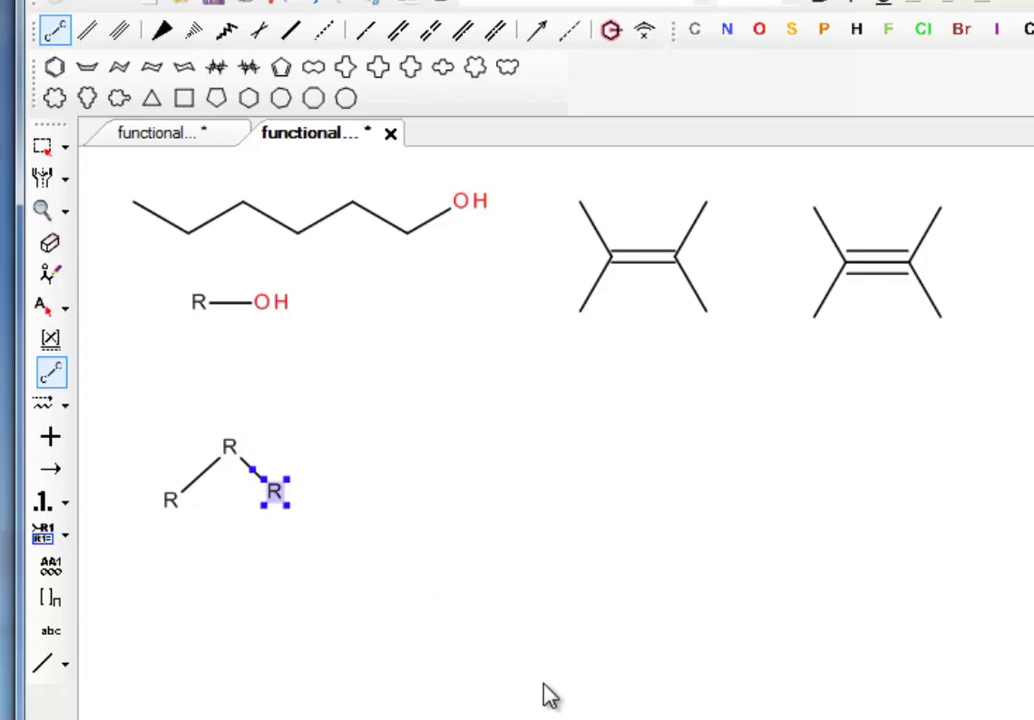
key(ctrl+z)
key(ctrl+z)
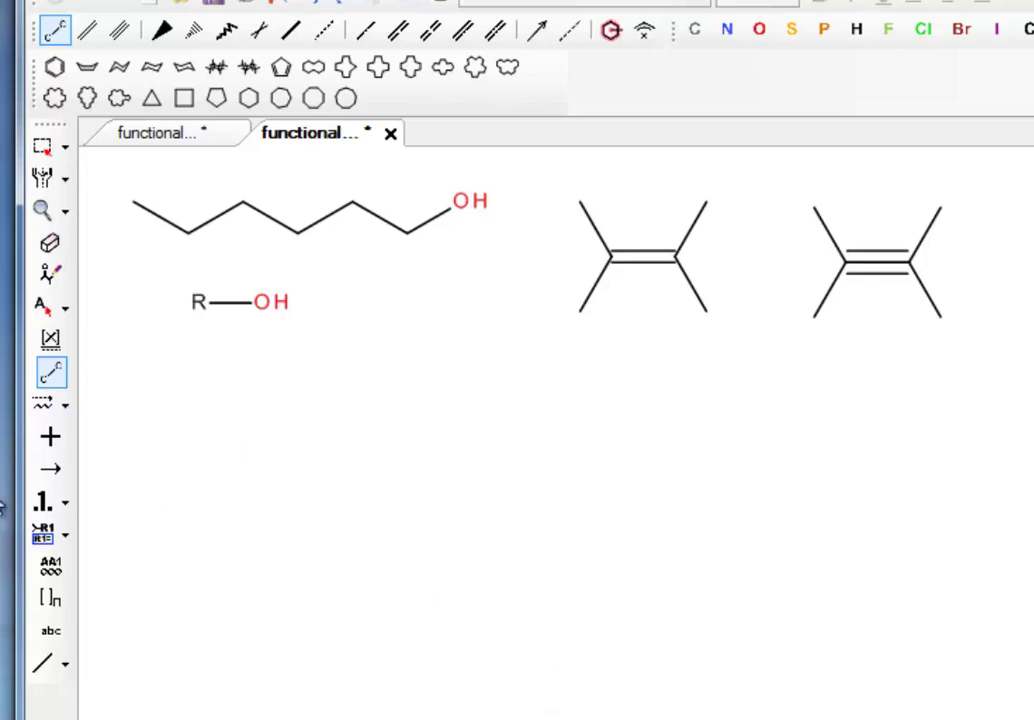
Step: Draw a two-bond chain below R–OH with R on both ends and O in the middle
click(43, 408)
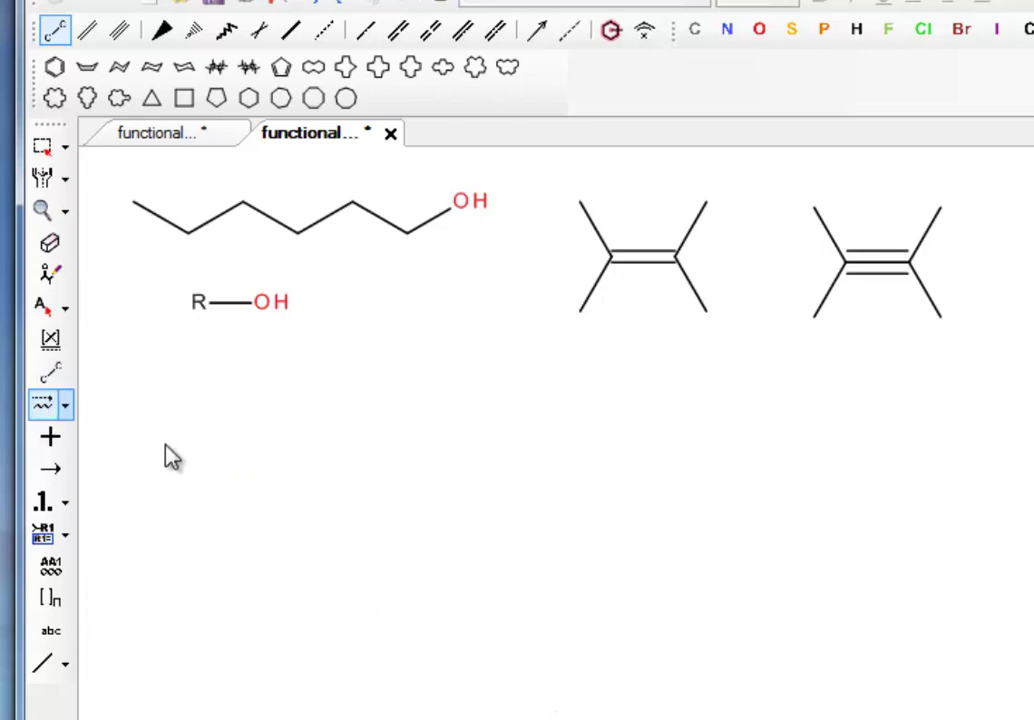
drag(198, 430, 282, 480)
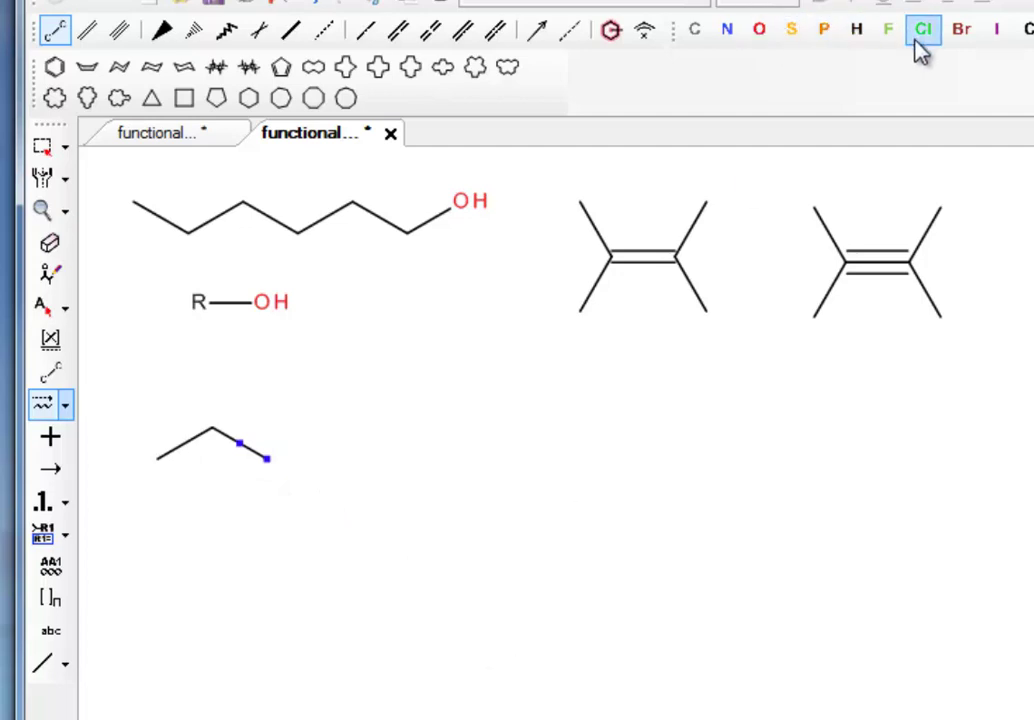
click(42, 305)
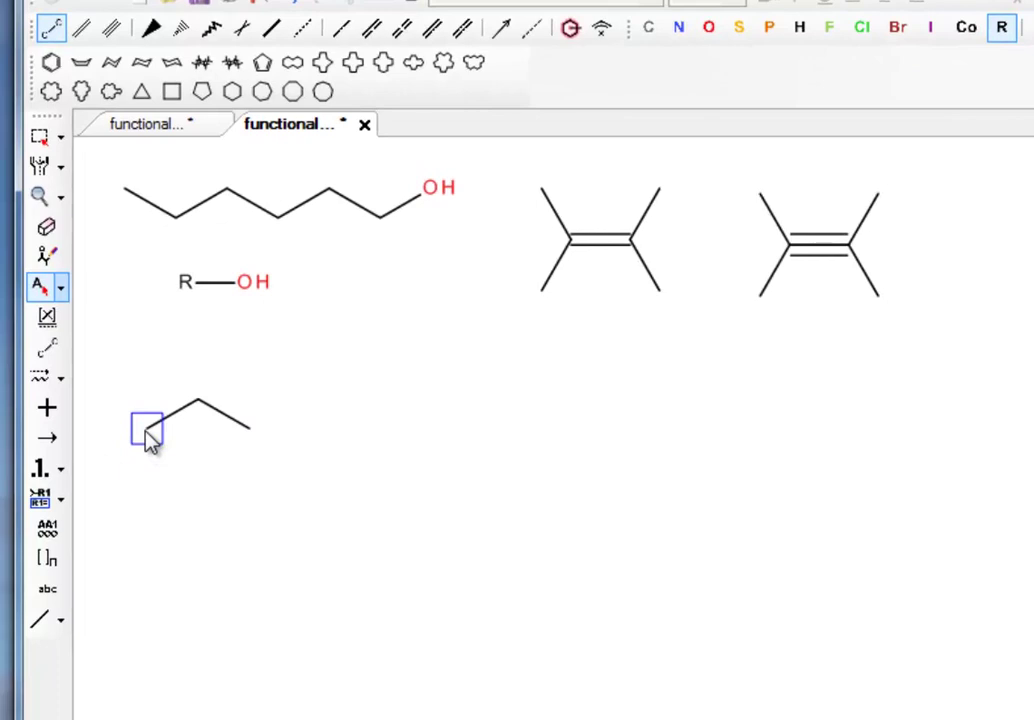
click(146, 432)
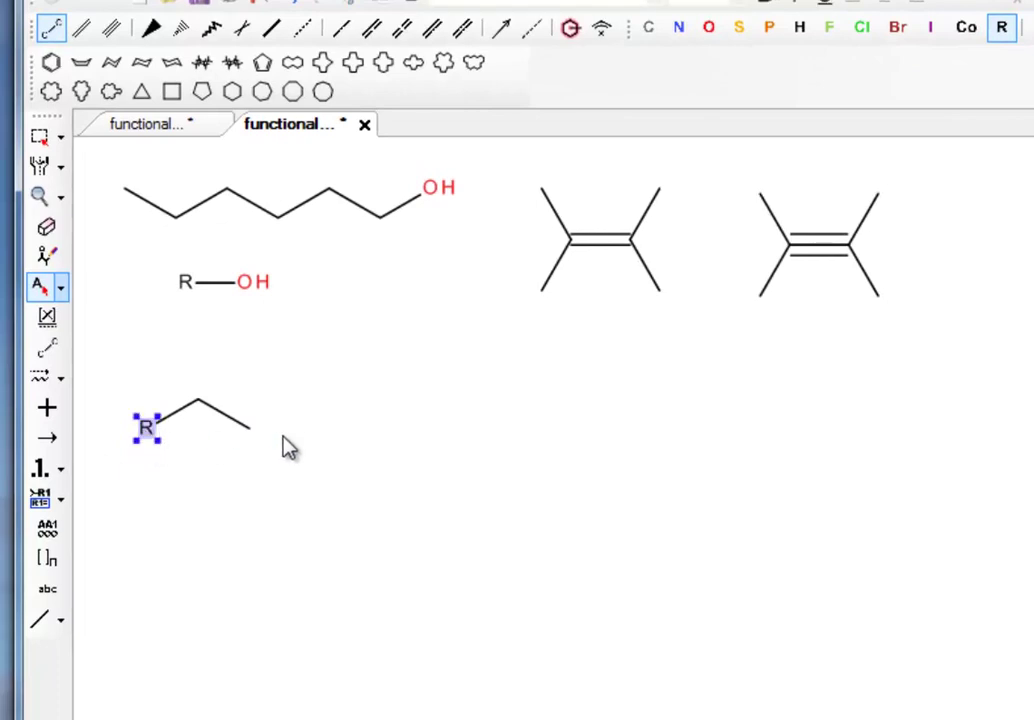
click(250, 430)
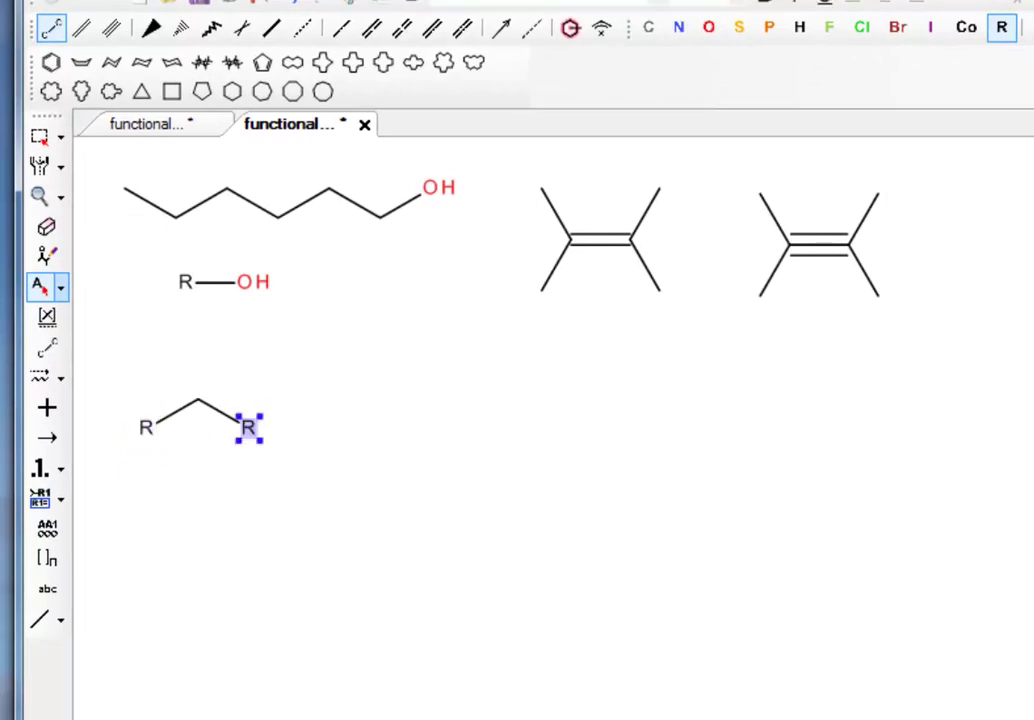
click(710, 30)
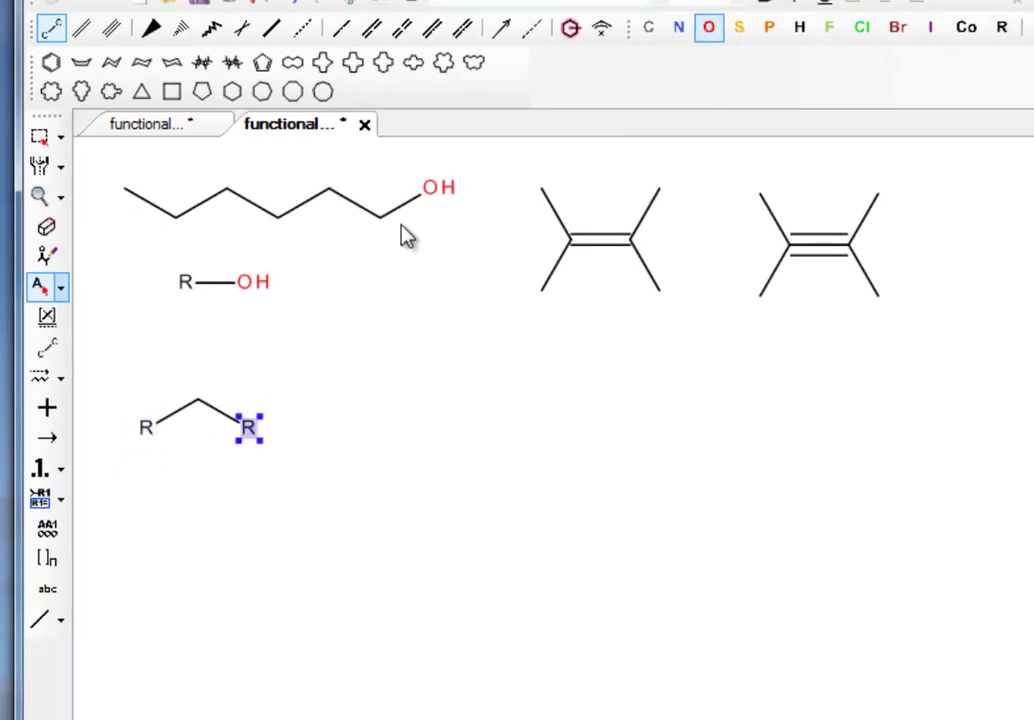
click(200, 404)
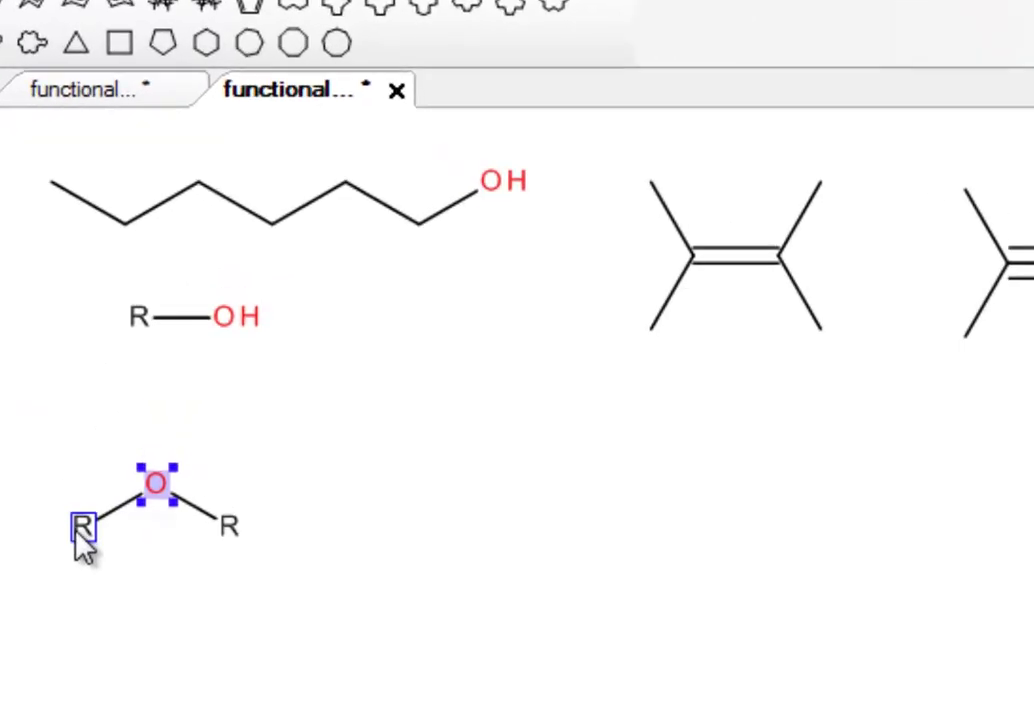
Step: Relabel the ether's left and right R groups as R1 and R2, giving R1–O–R2
right_click(80, 537)
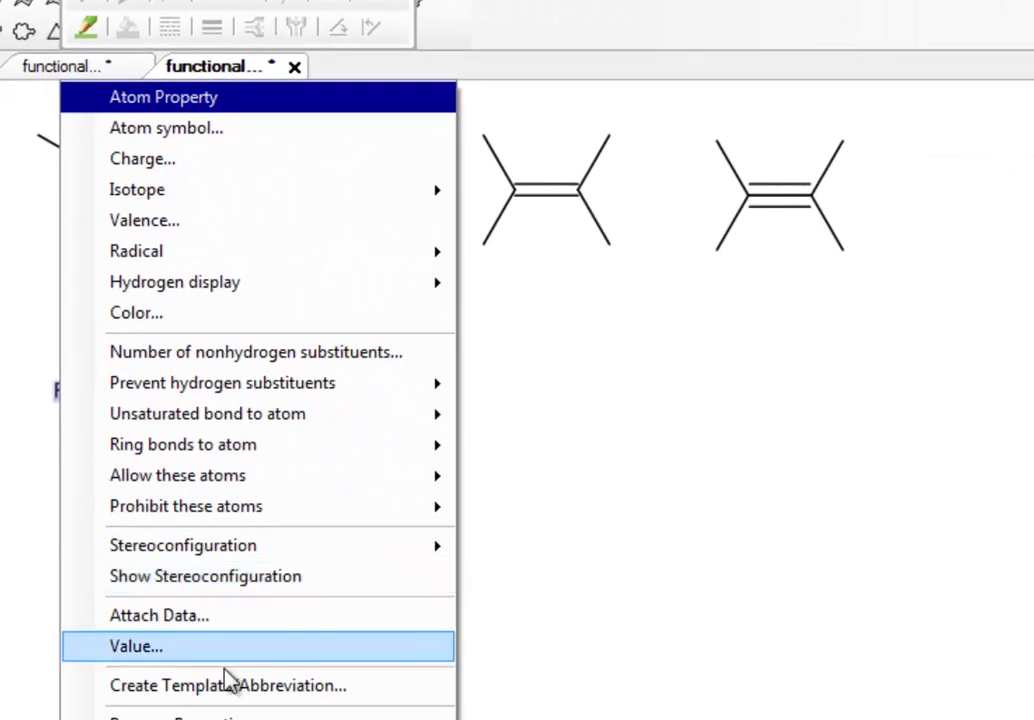
click(313, 686)
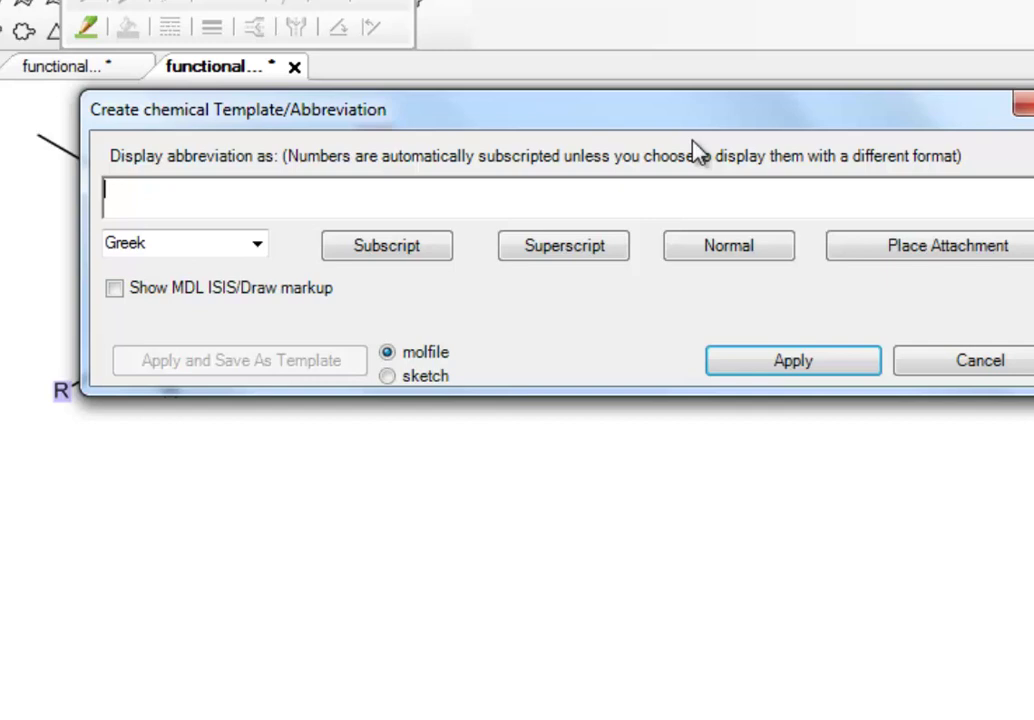
text(R1)
click(820, 366)
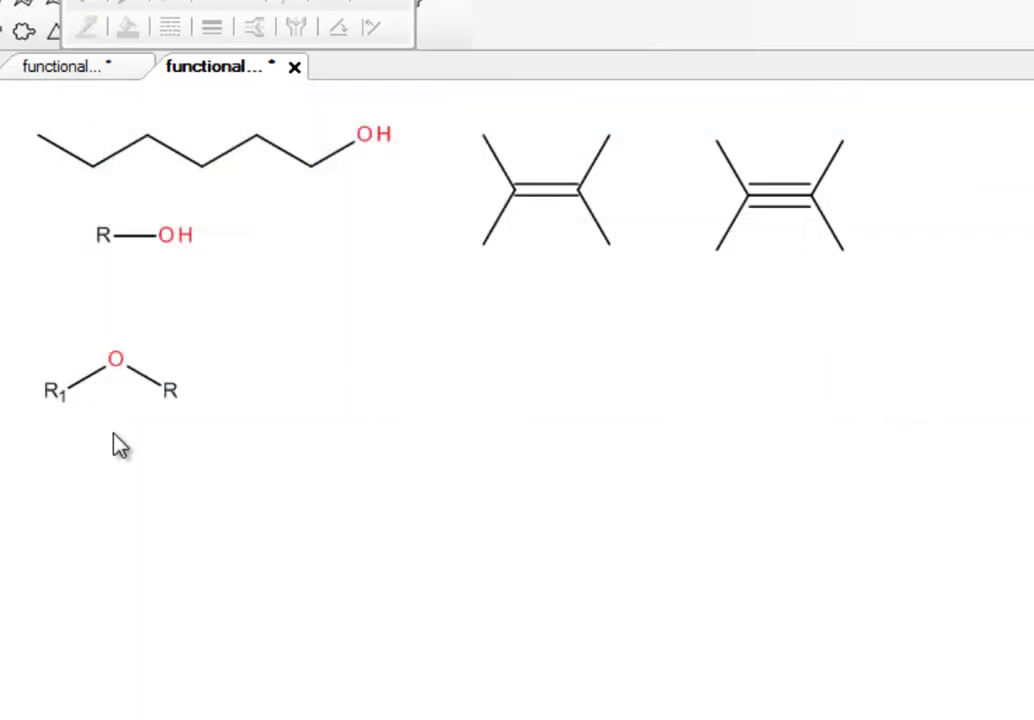
right_click(171, 392)
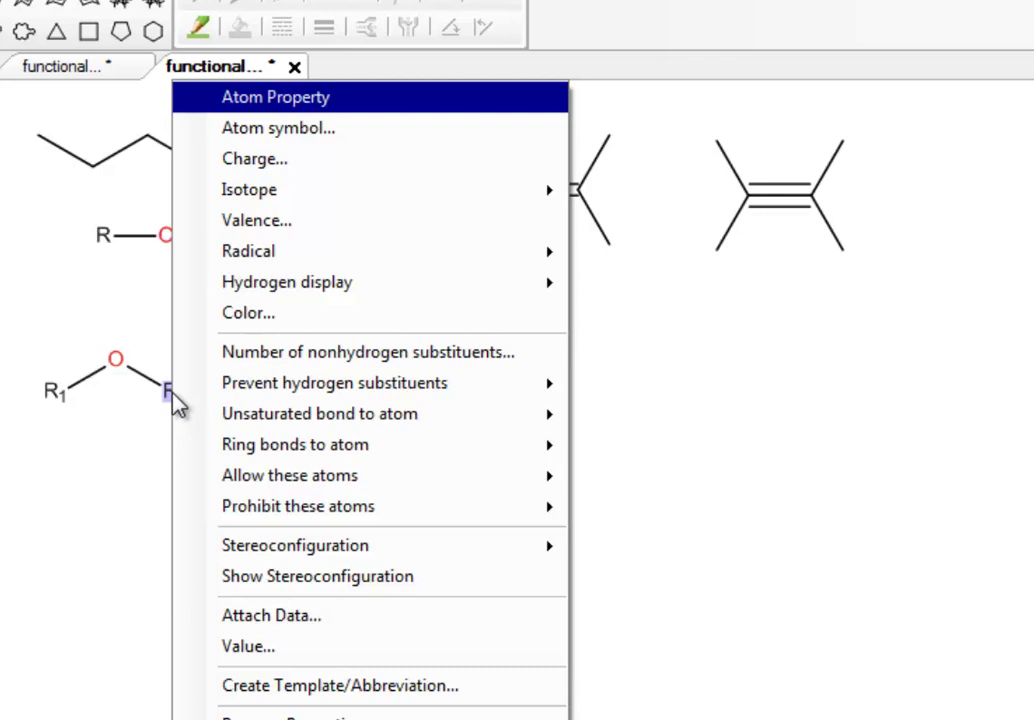
click(404, 686)
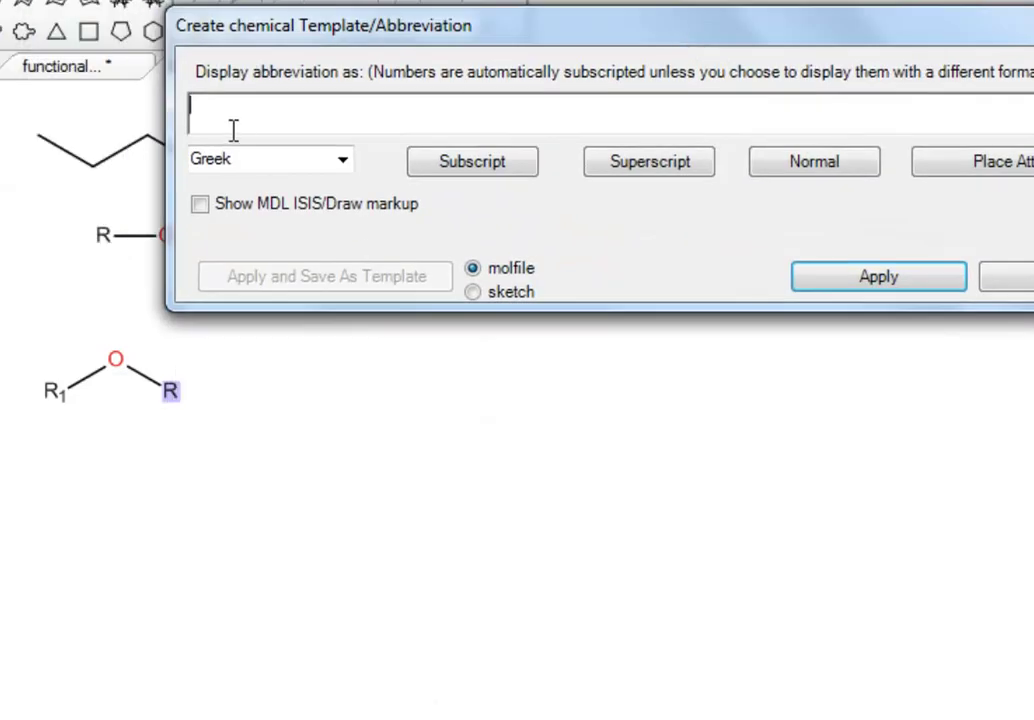
text(R2)
click(880, 277)
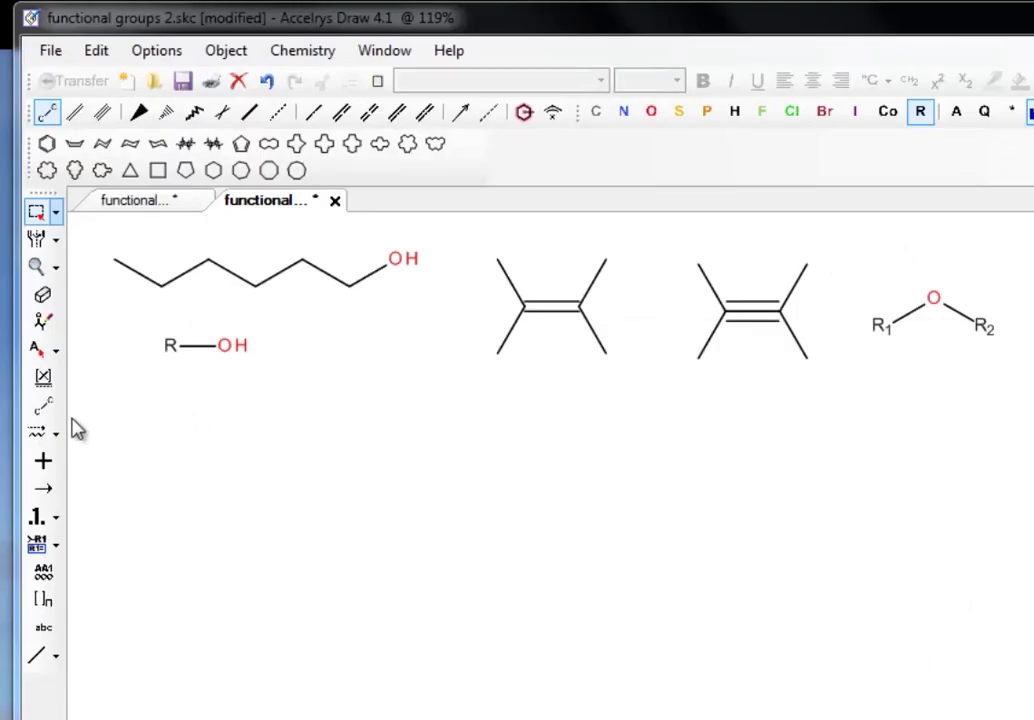
Step: Draw a short carbon chain below R–OH with an extra bond on its right end
click(40, 433)
drag(154, 483, 200, 430)
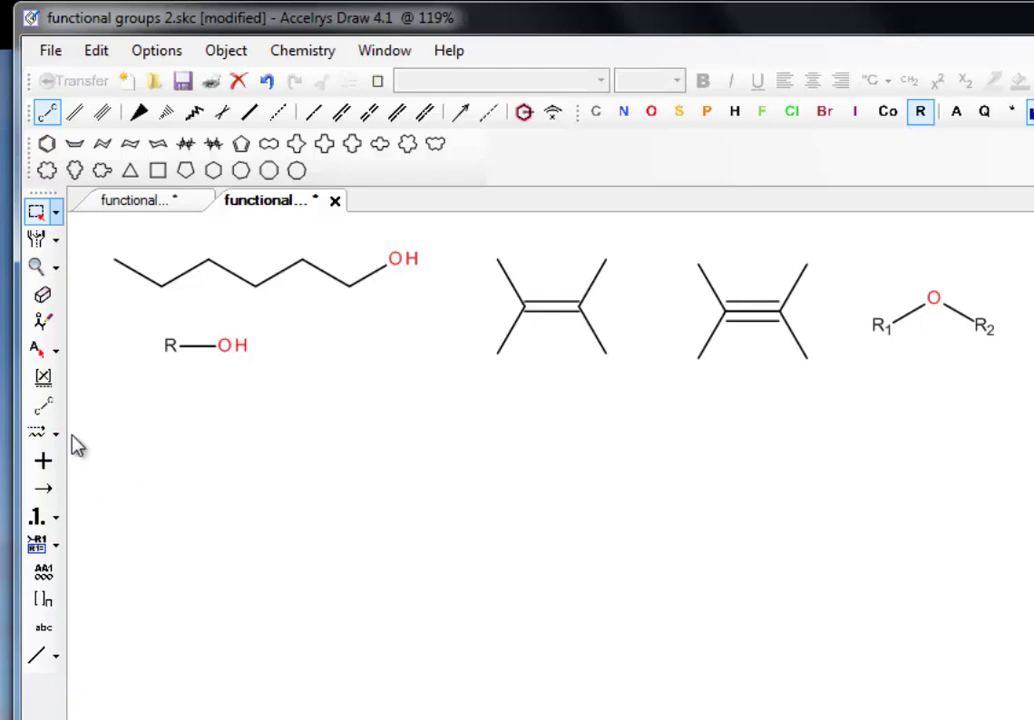
click(38, 433)
drag(120, 498, 218, 510)
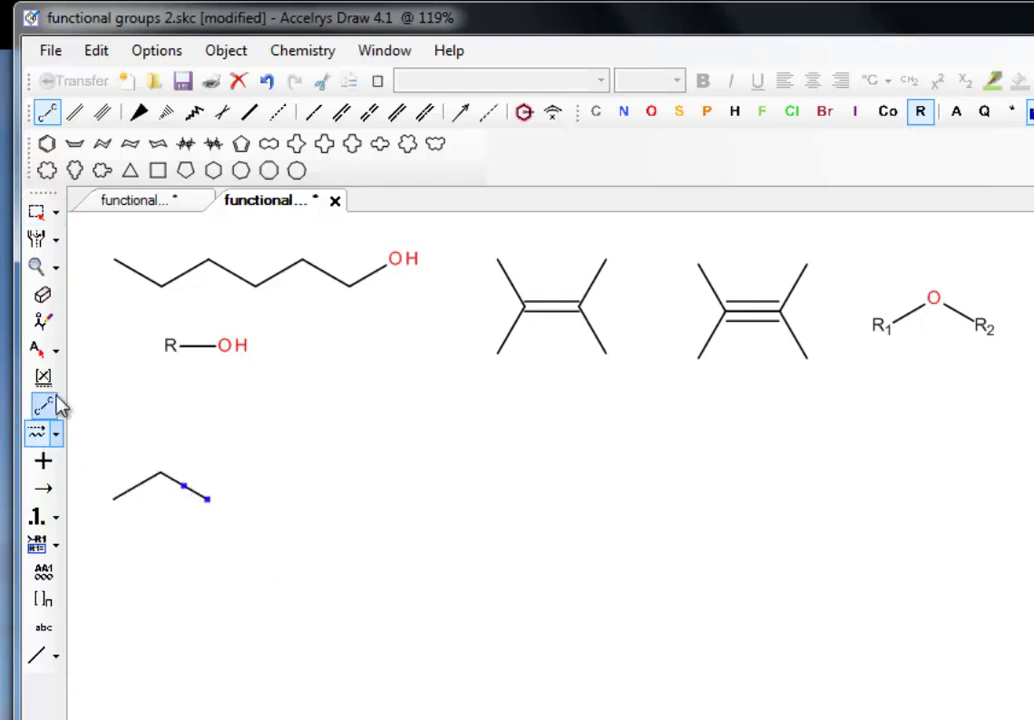
click(44, 405)
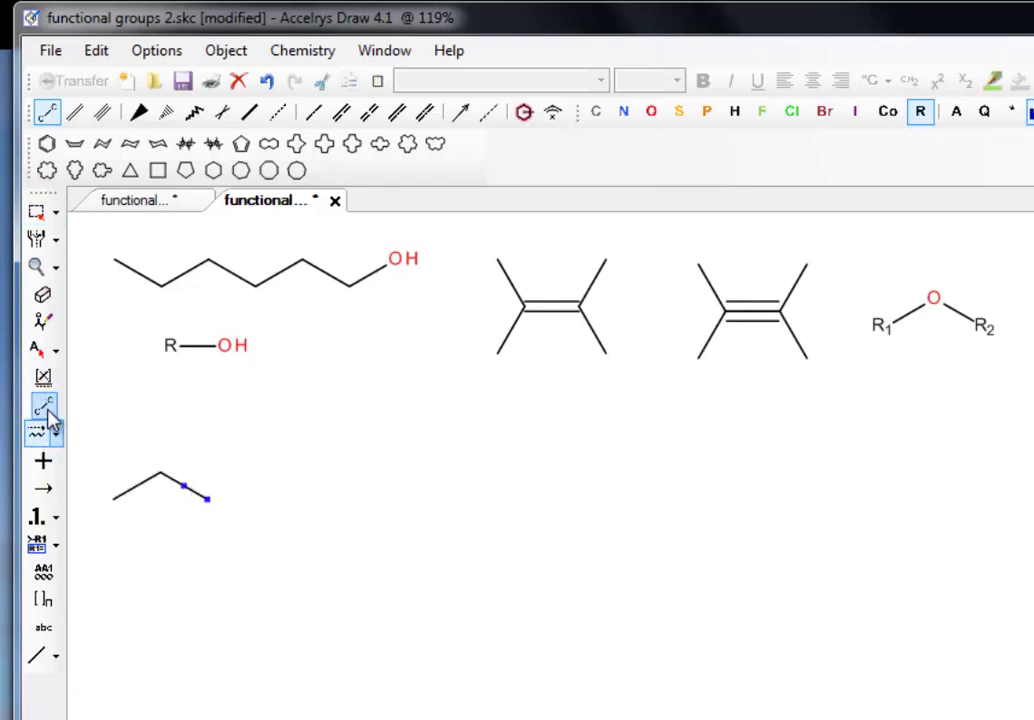
click(230, 508)
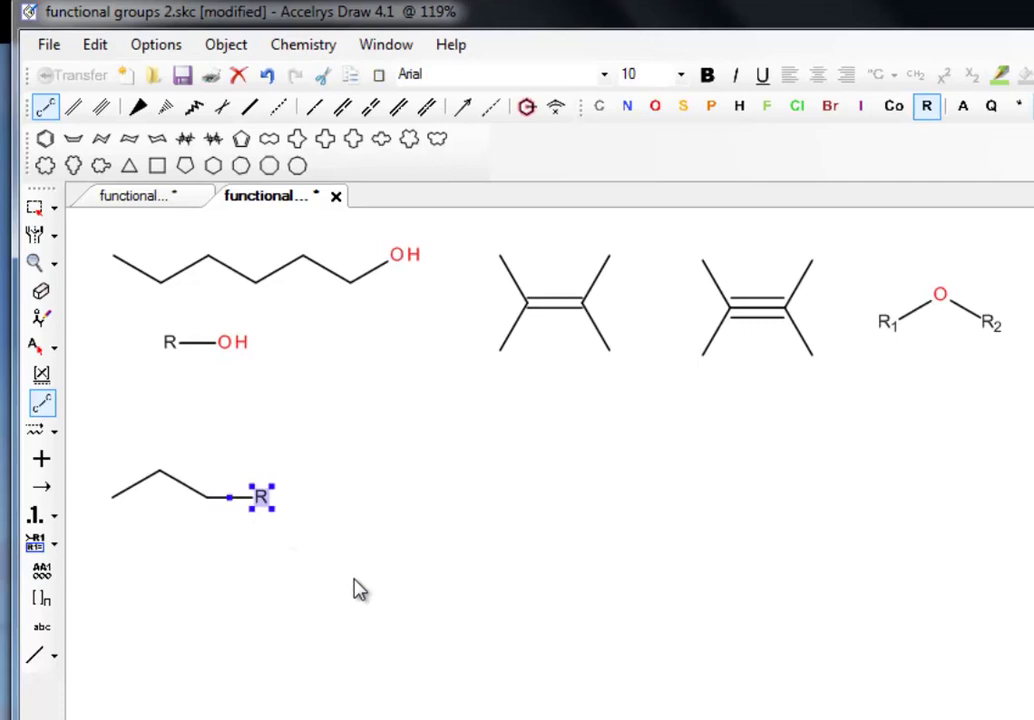
Step: Make the chain's left end R and both middle atoms oxygen, forming R–O–O–R
click(920, 111)
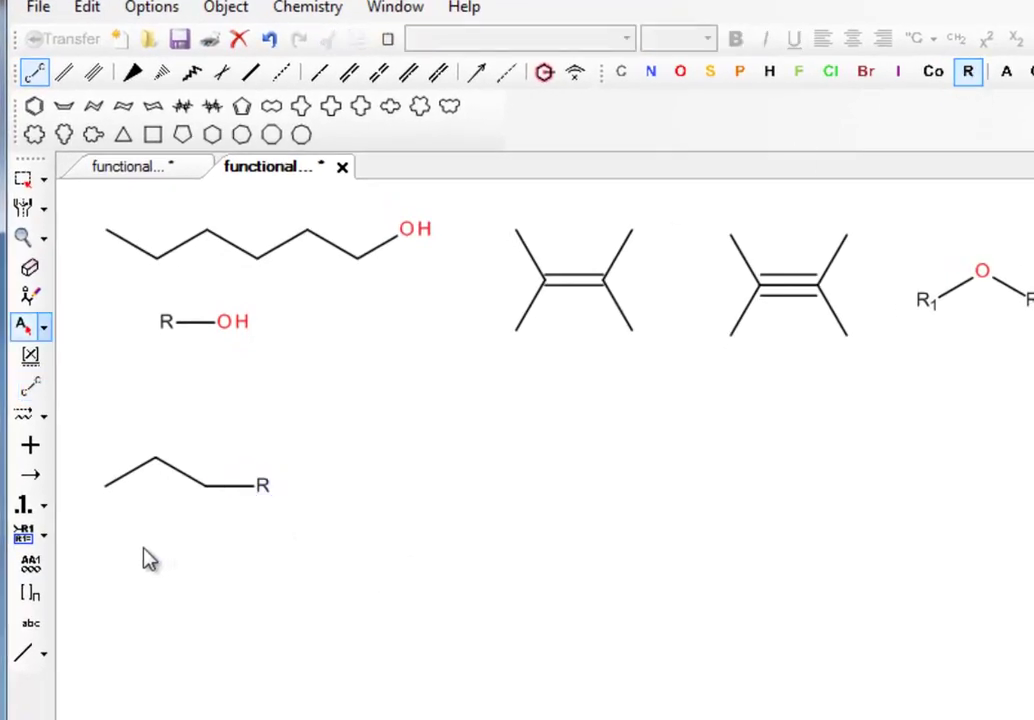
click(106, 488)
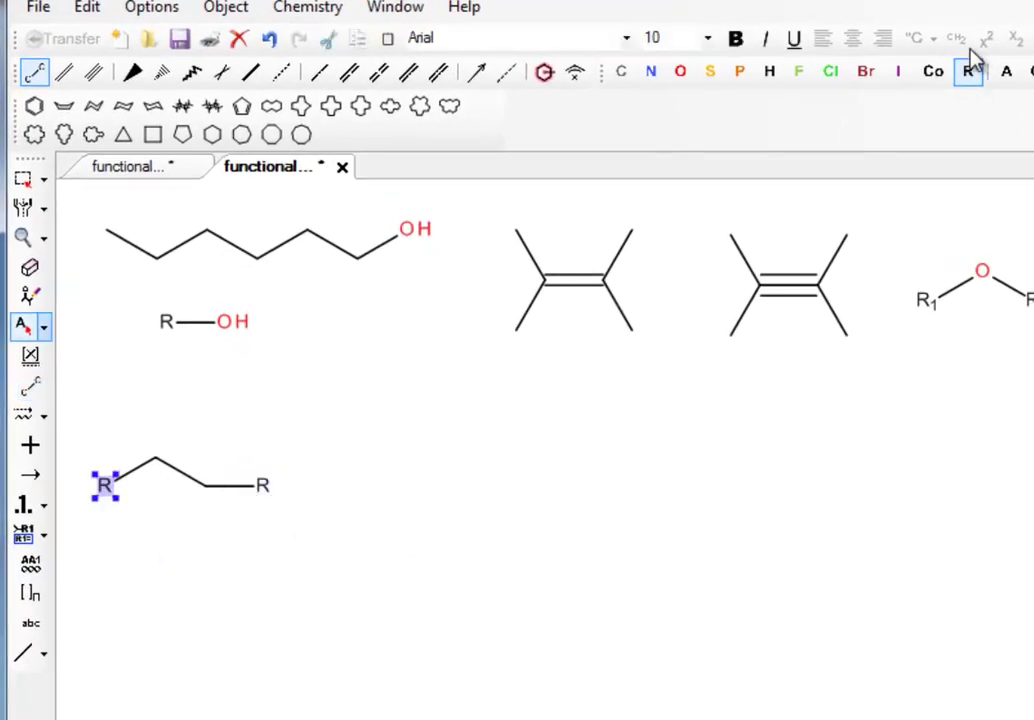
click(681, 72)
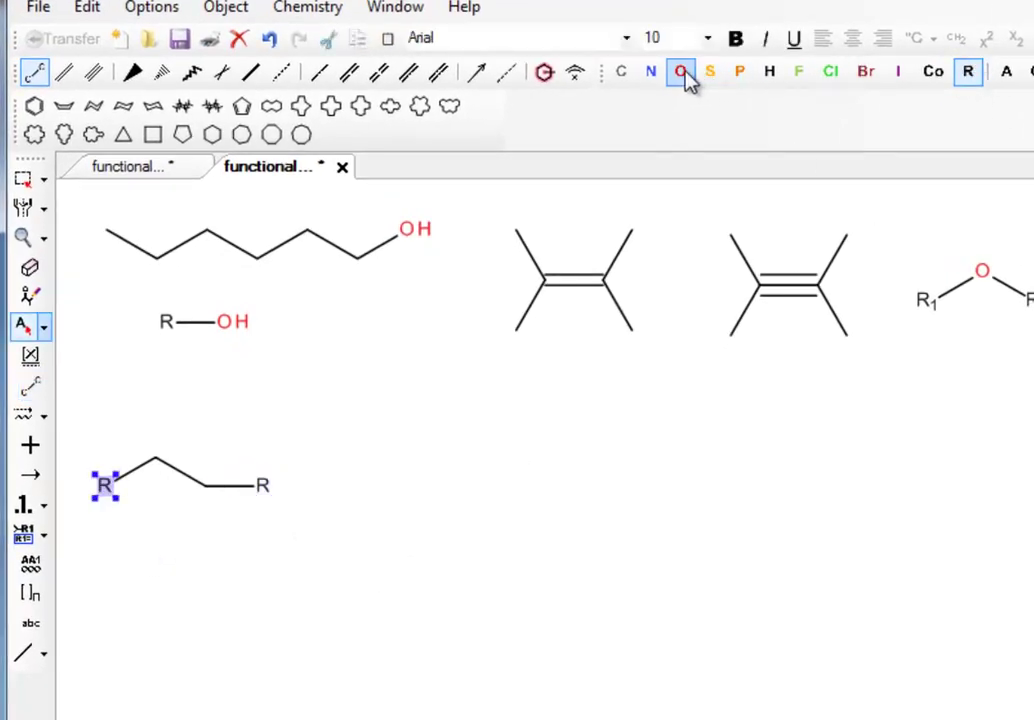
click(157, 462)
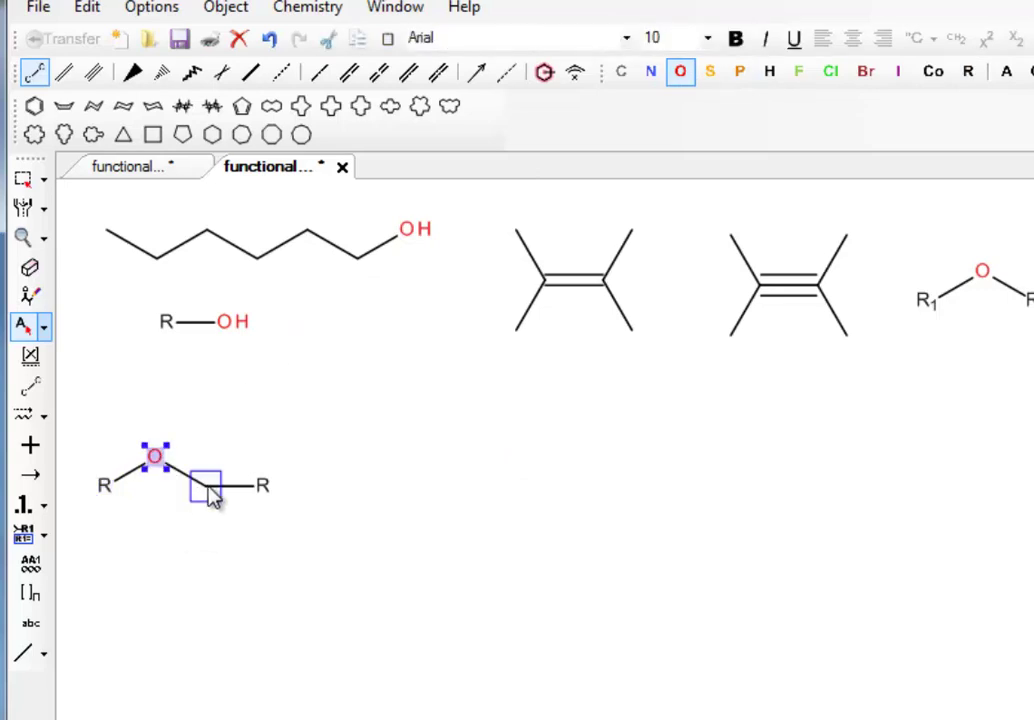
click(207, 492)
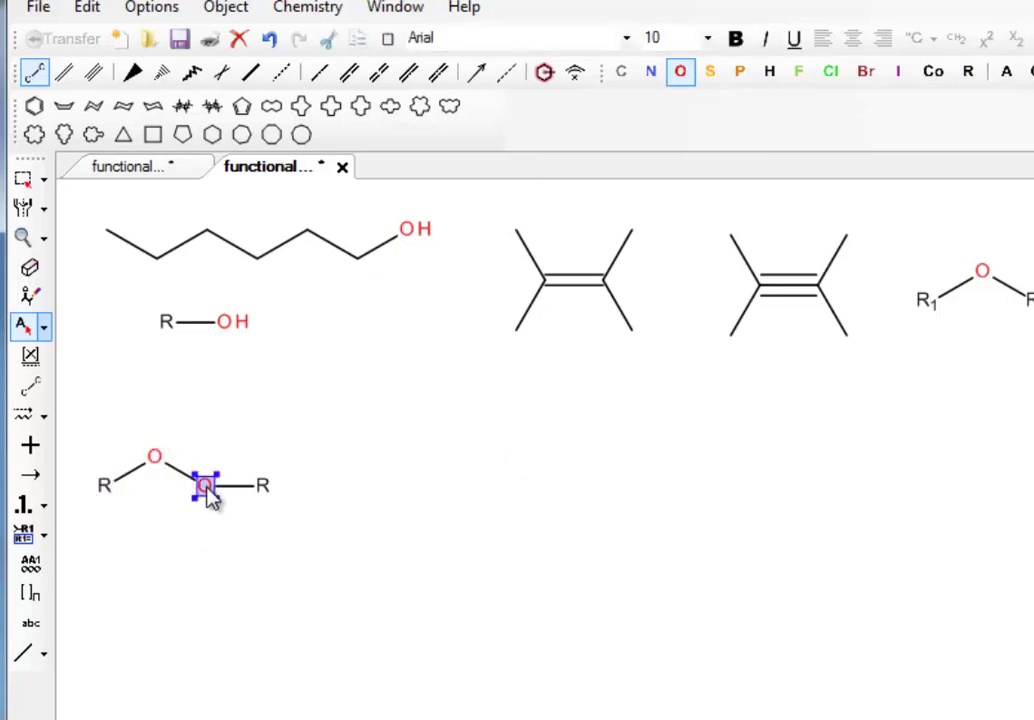
Step: Label the peroxide's left R group as R1 and its right R group as R2
right_click(108, 489)
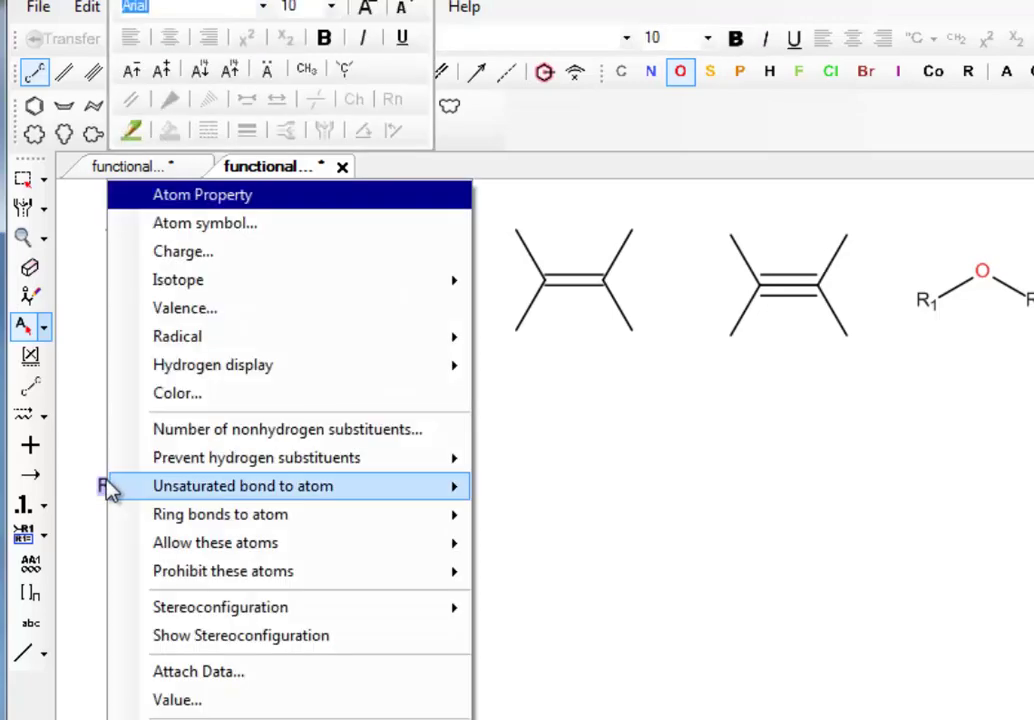
click(288, 628)
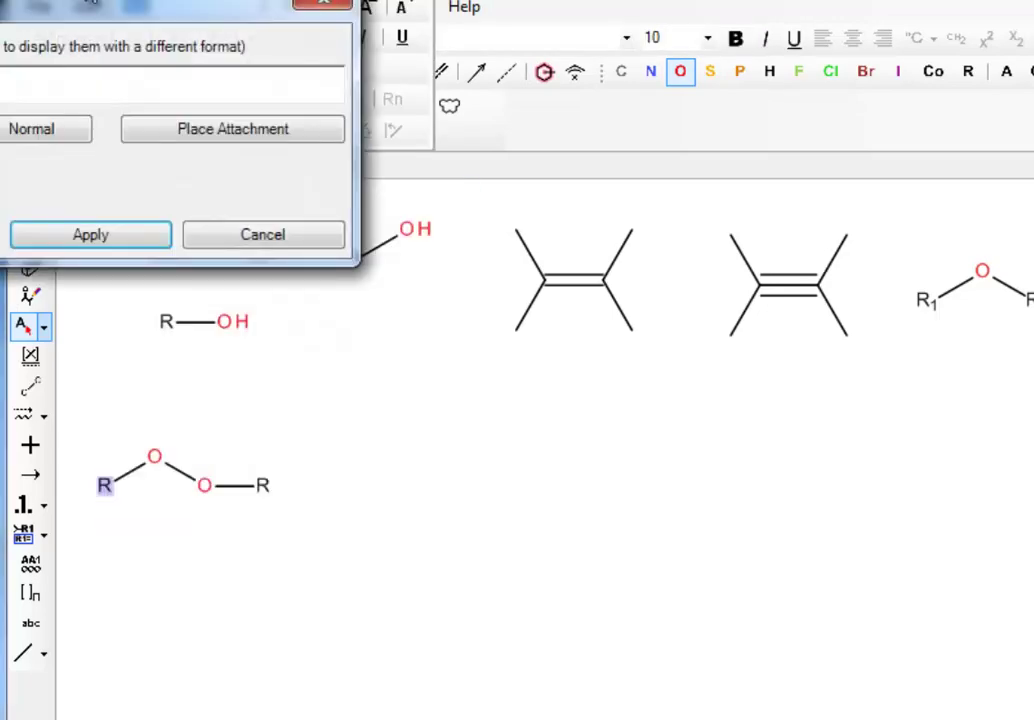
drag(92, 16, 964, 180)
text(R)
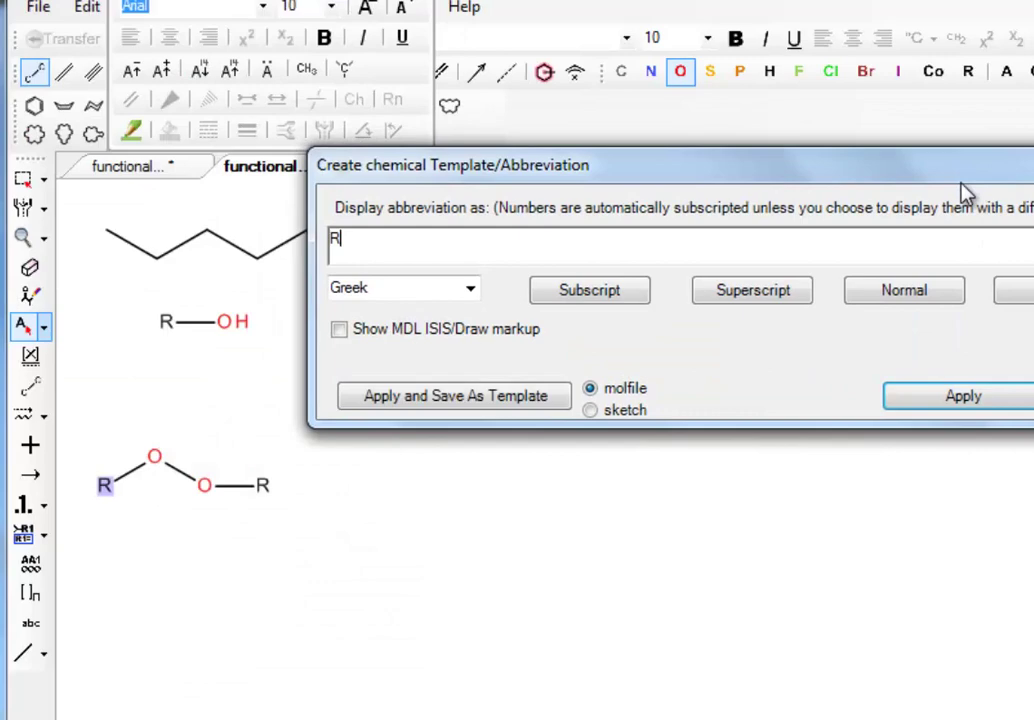
text(1)
click(990, 400)
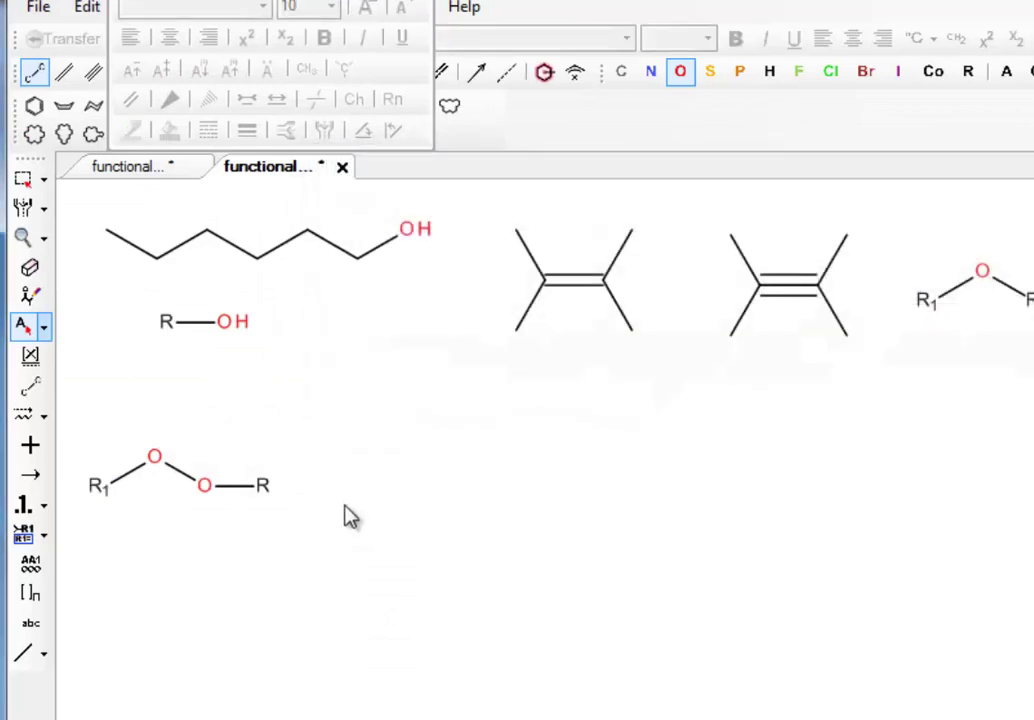
right_click(264, 488)
key(Return)
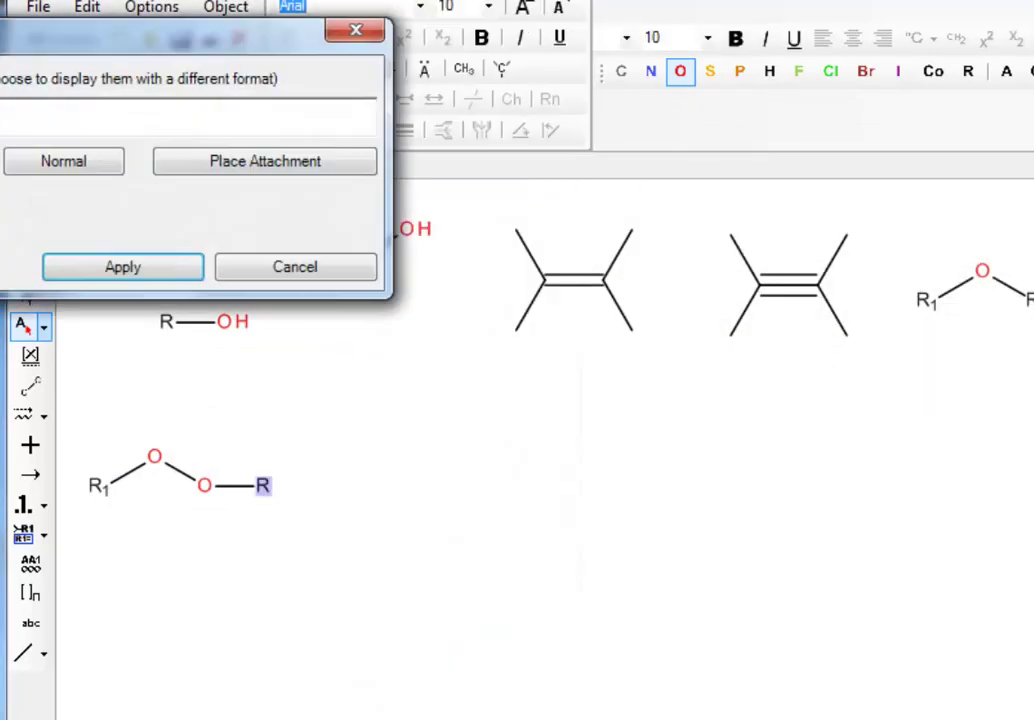
drag(3, 49, 665, 173)
text(R2)
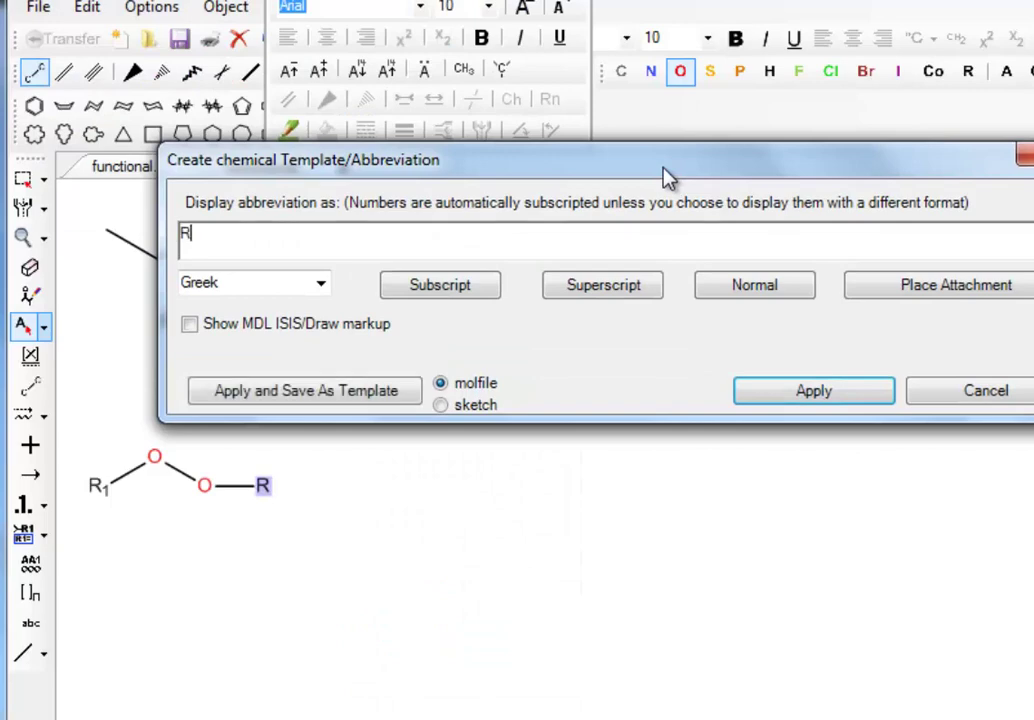
click(814, 396)
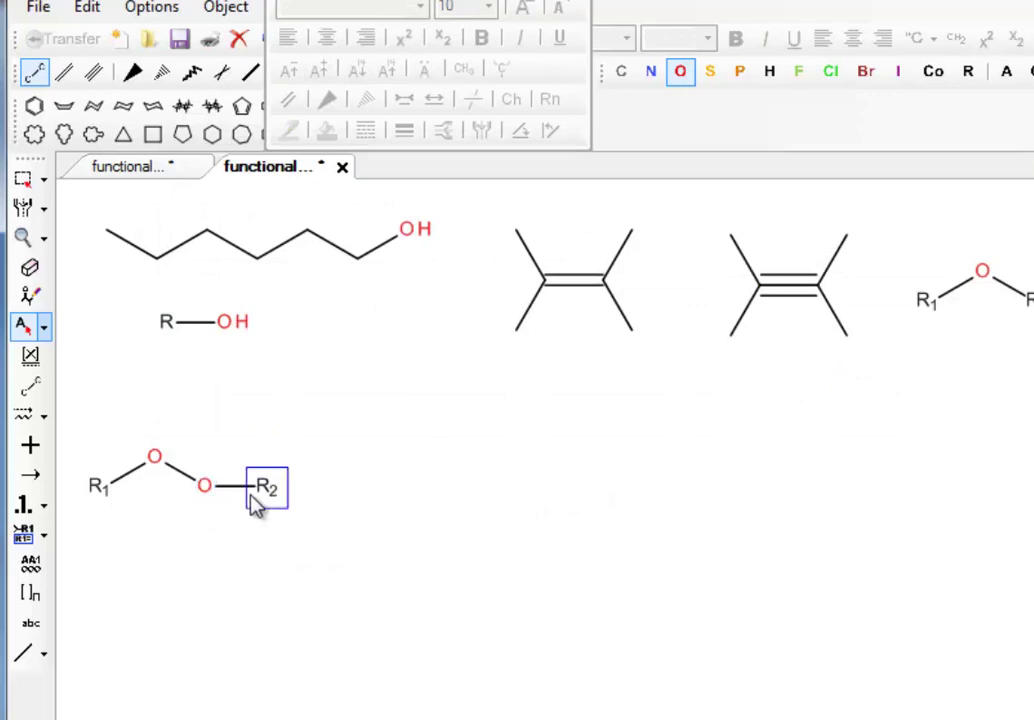
Step: Select the second oxygen with R2 and abbreviate them as OR2
click(26, 184)
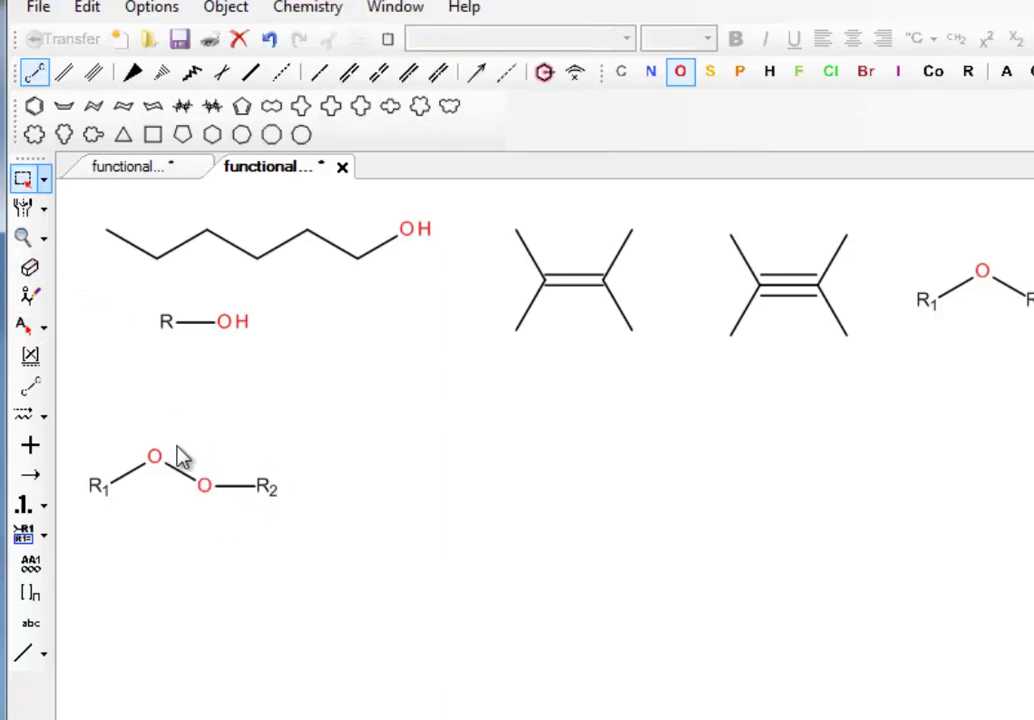
drag(179, 444, 295, 513)
drag(370, 383, 374, 382)
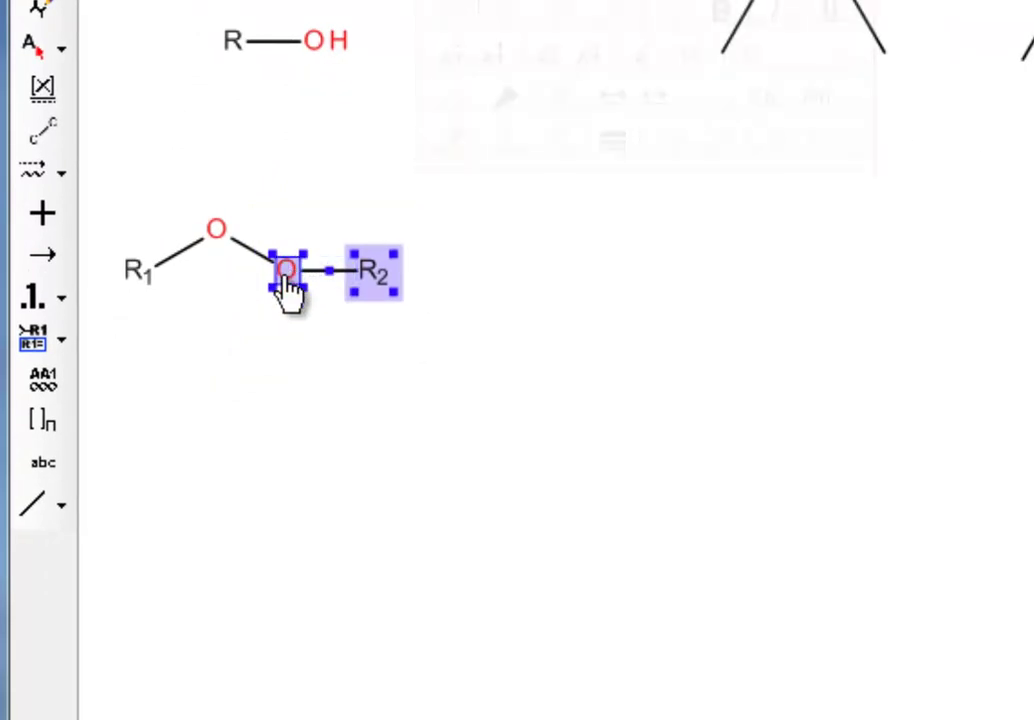
right_click(288, 290)
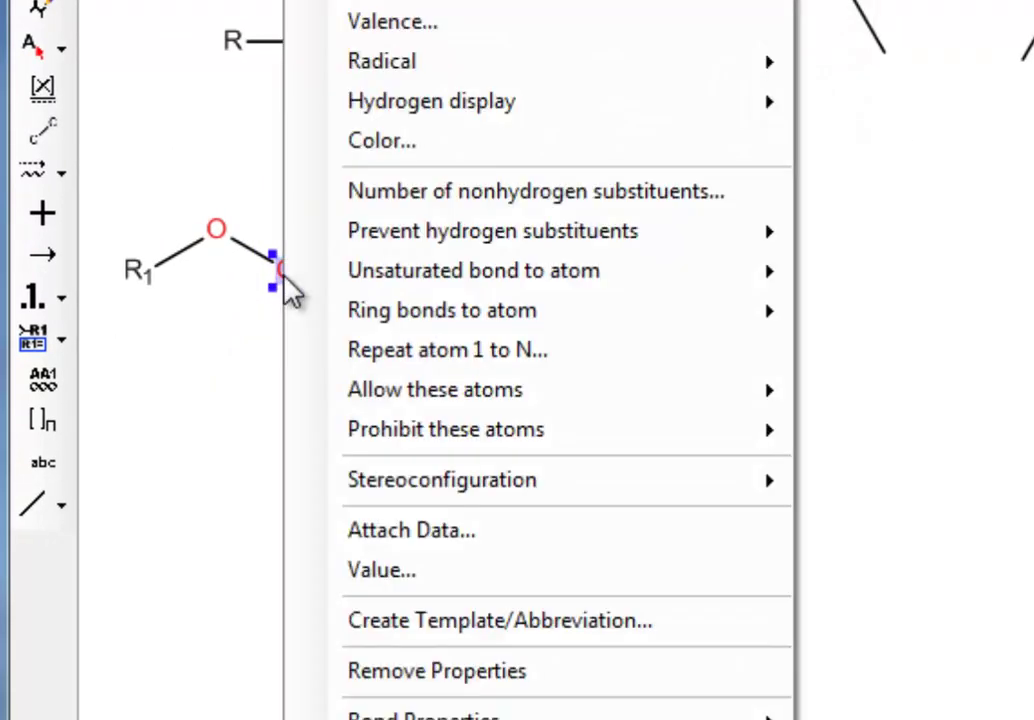
click(545, 621)
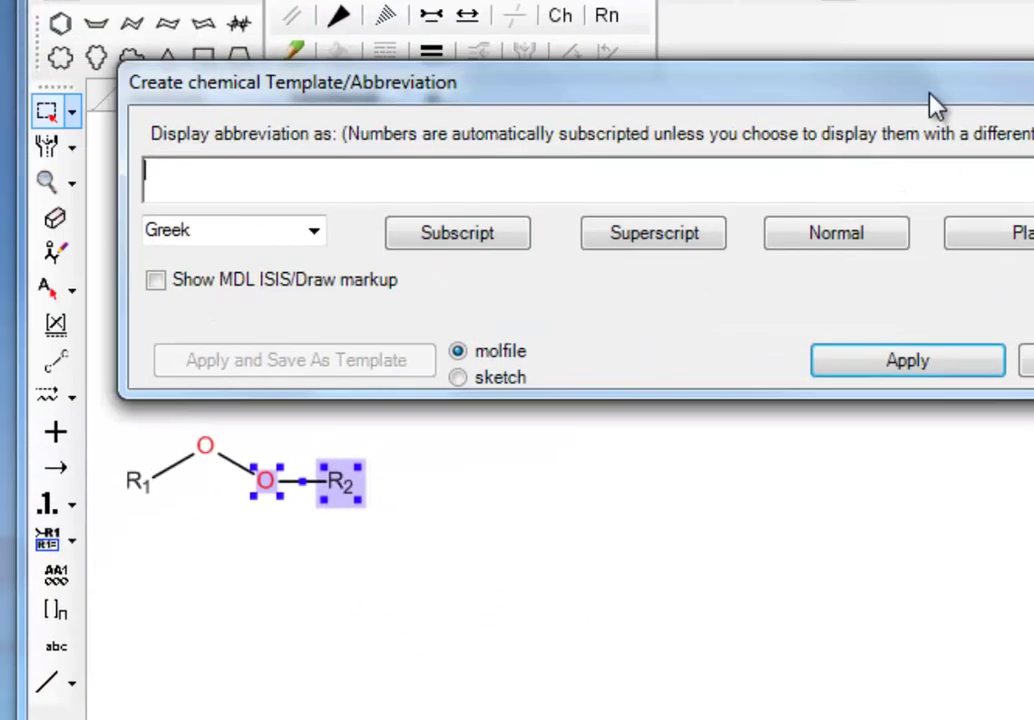
text(OR2)
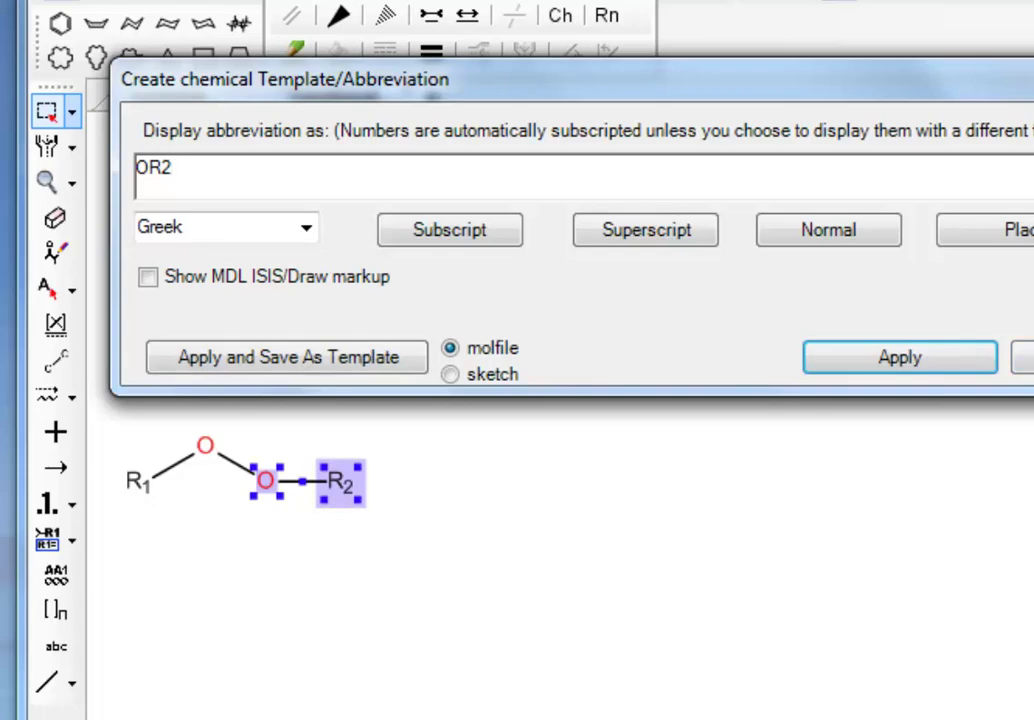
click(952, 366)
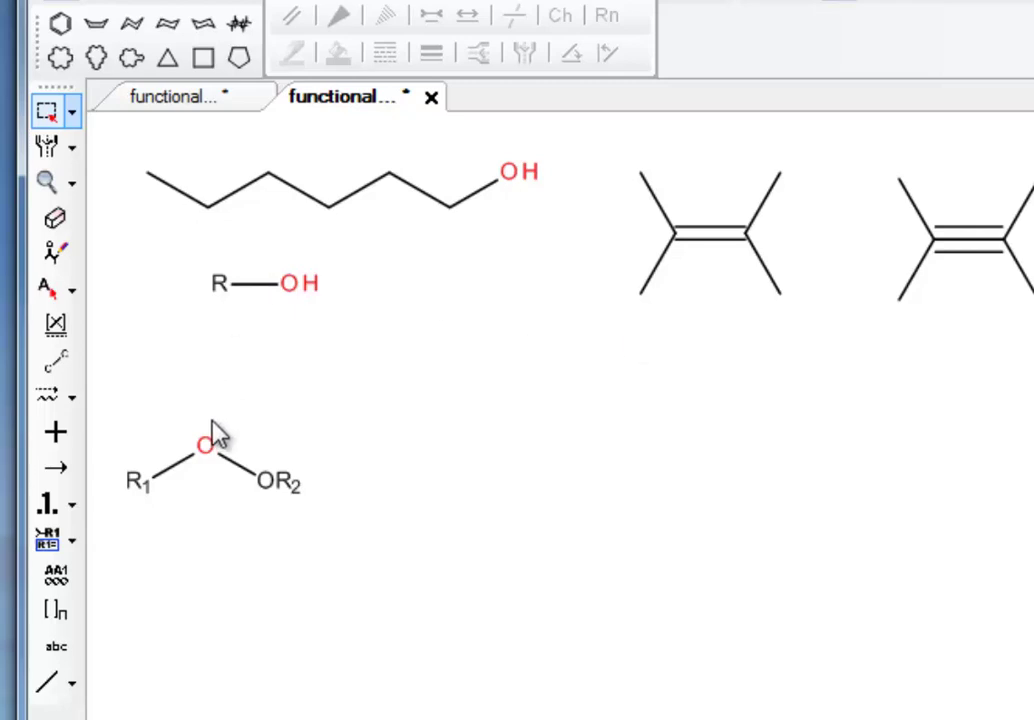
Step: Expand the OR2 abbreviation back into O–R2
drag(235, 422, 337, 530)
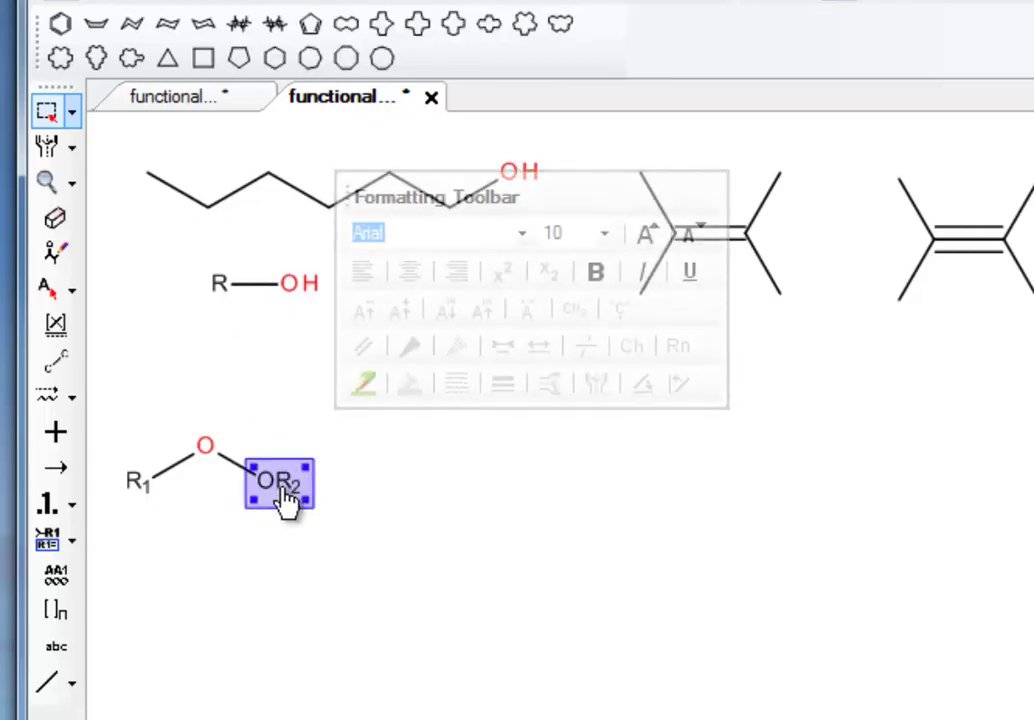
right_click(290, 490)
click(432, 556)
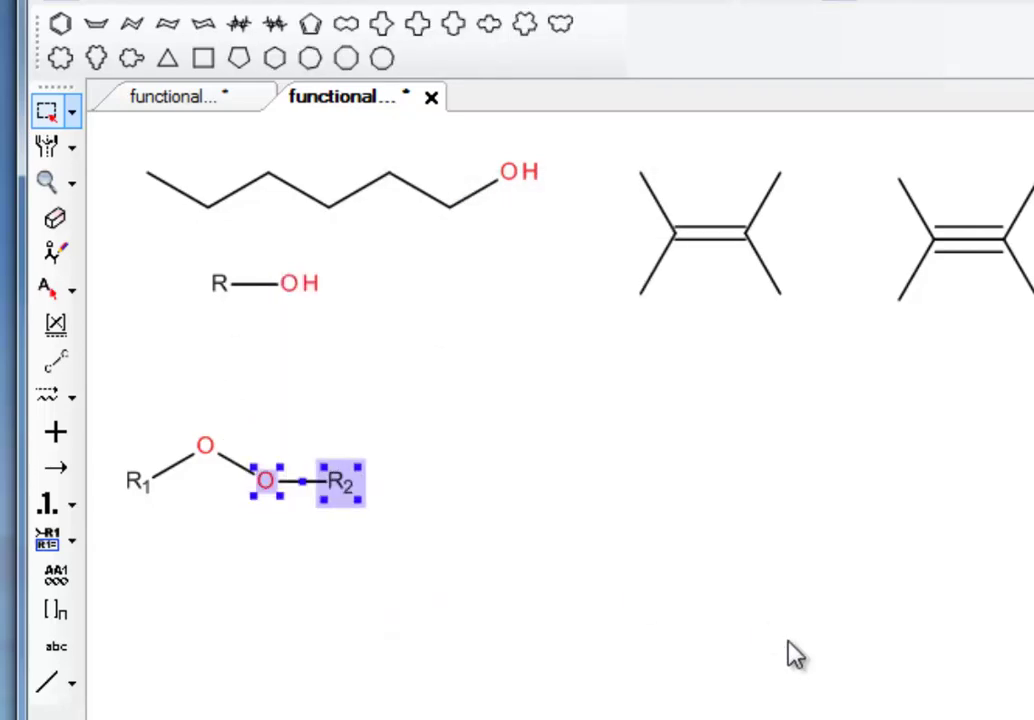
Step: Move the R1–O–O–R2 peroxide into the top row beside the ether
click(130, 415)
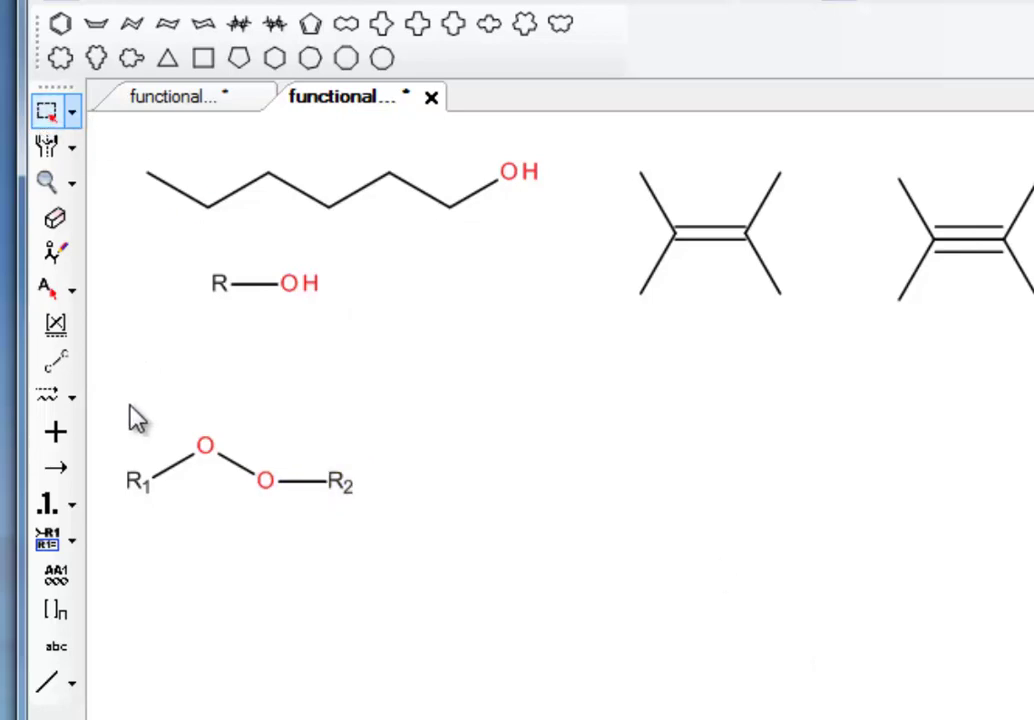
drag(108, 406, 383, 532)
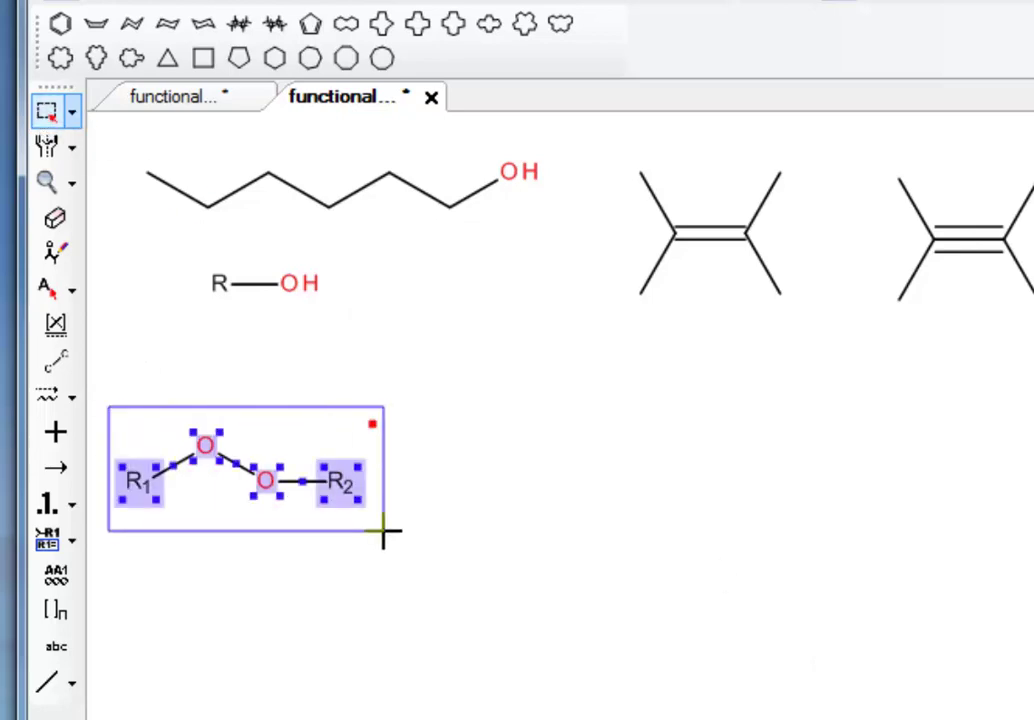
click(452, 551)
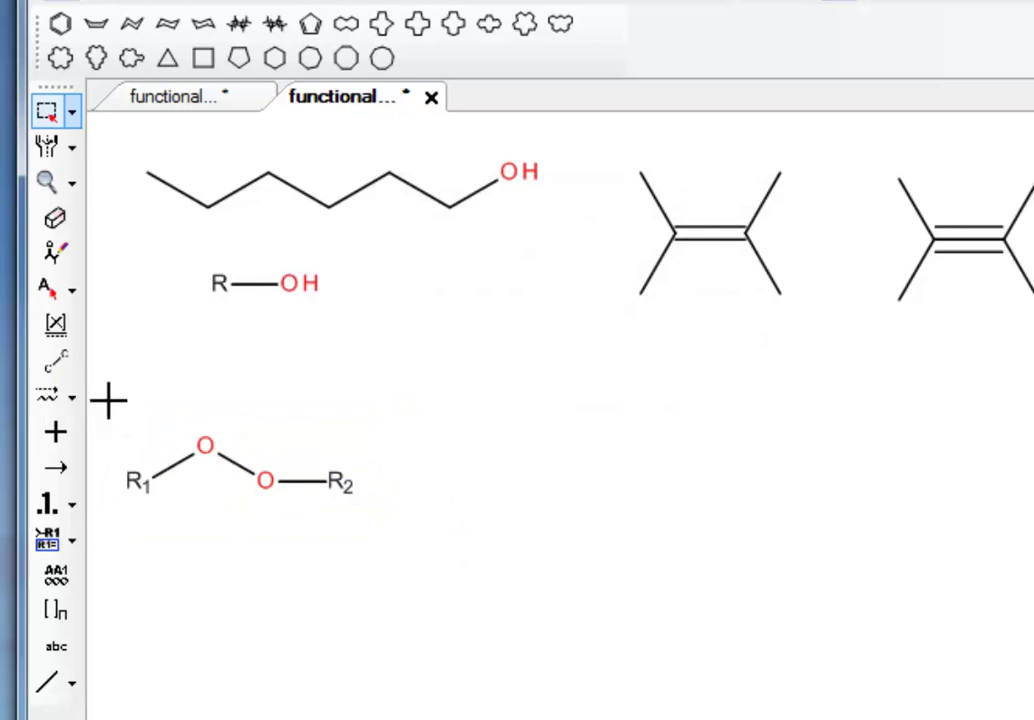
drag(106, 399, 408, 550)
drag(318, 489, 1033, 402)
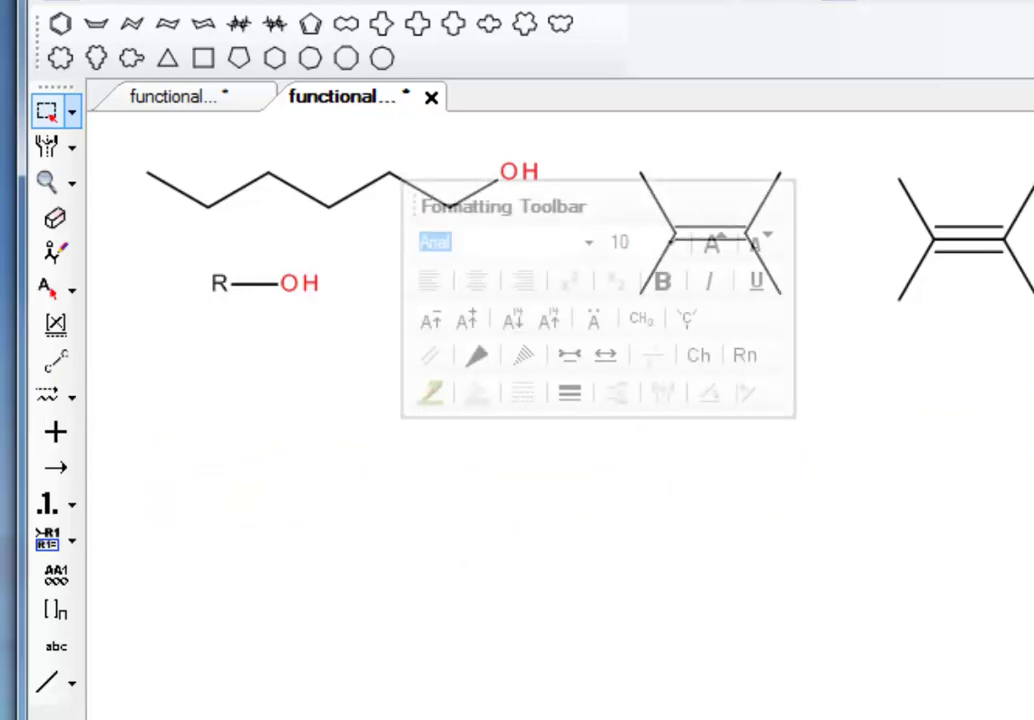
drag(1033, 295, 1033, 161)
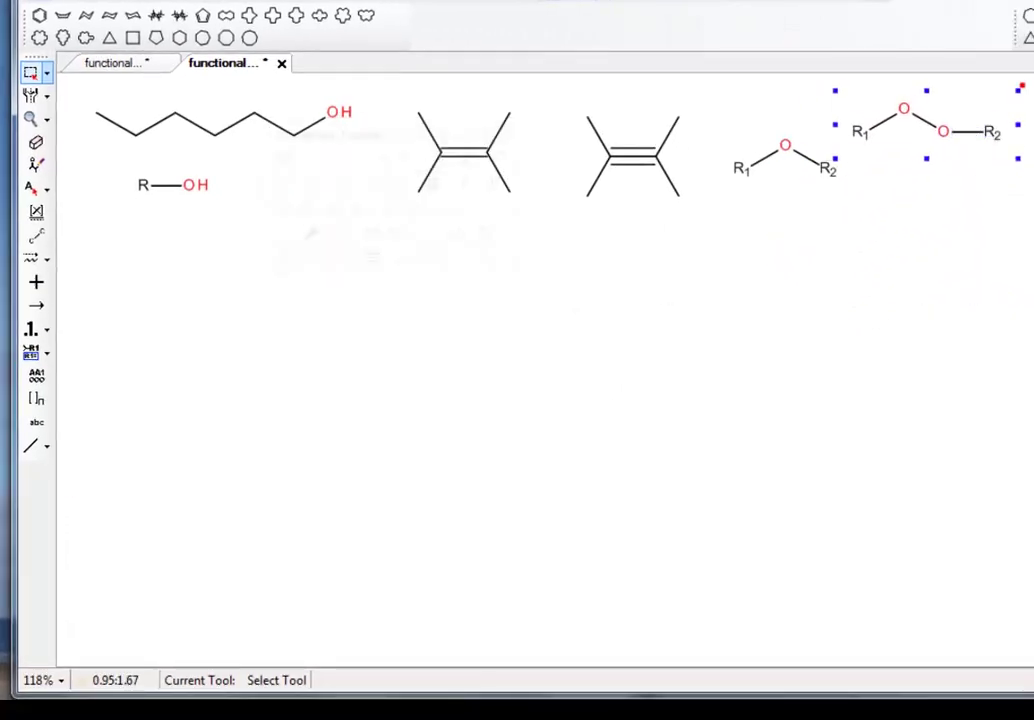
click(543, 331)
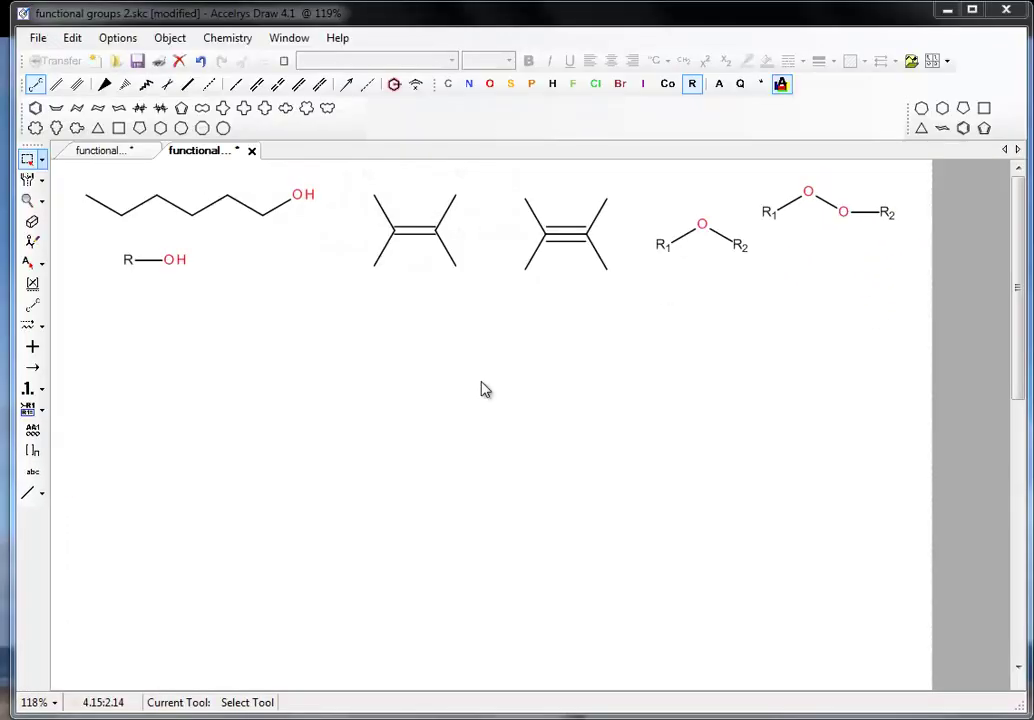
Step: Draw a short carbon chain below the alcohol and label both ends R
click(28, 328)
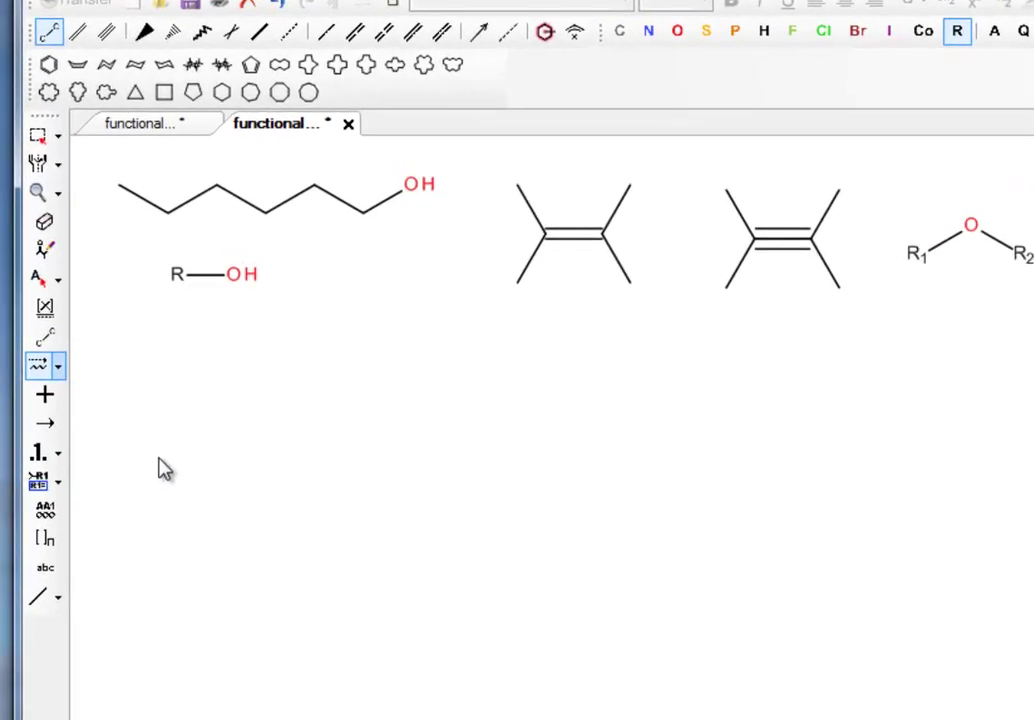
drag(168, 470, 262, 492)
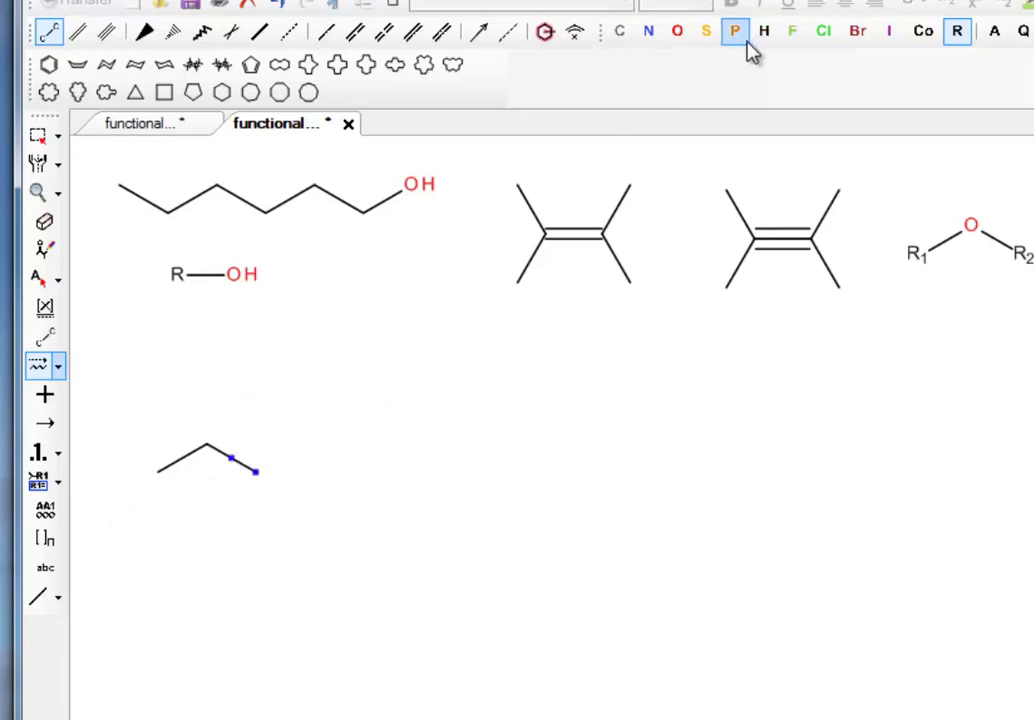
click(959, 34)
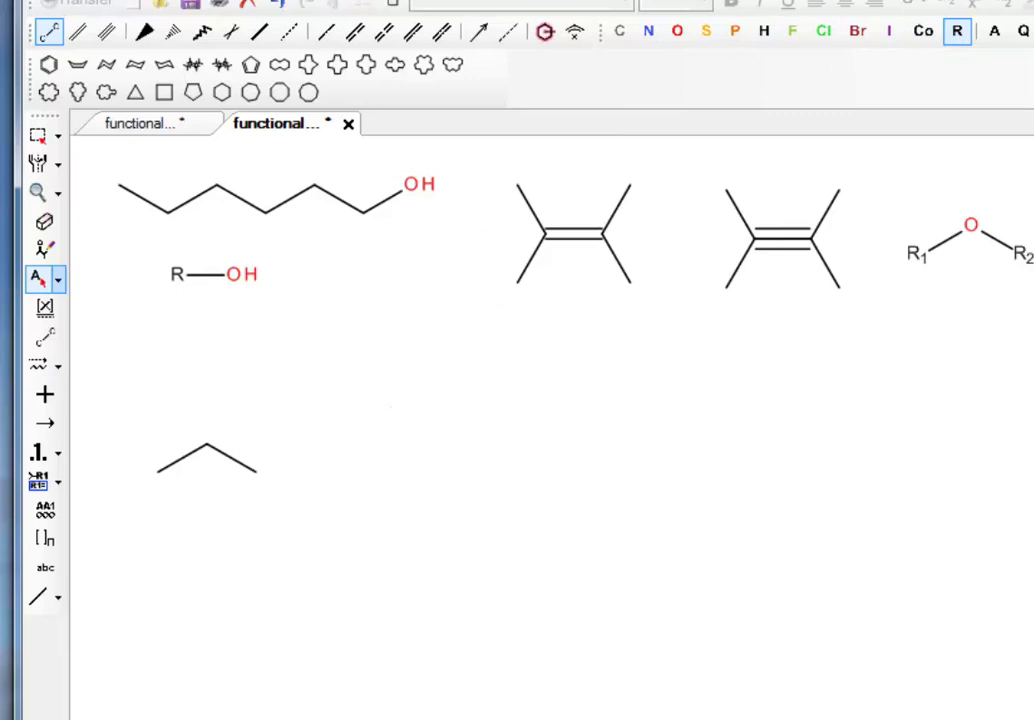
click(158, 473)
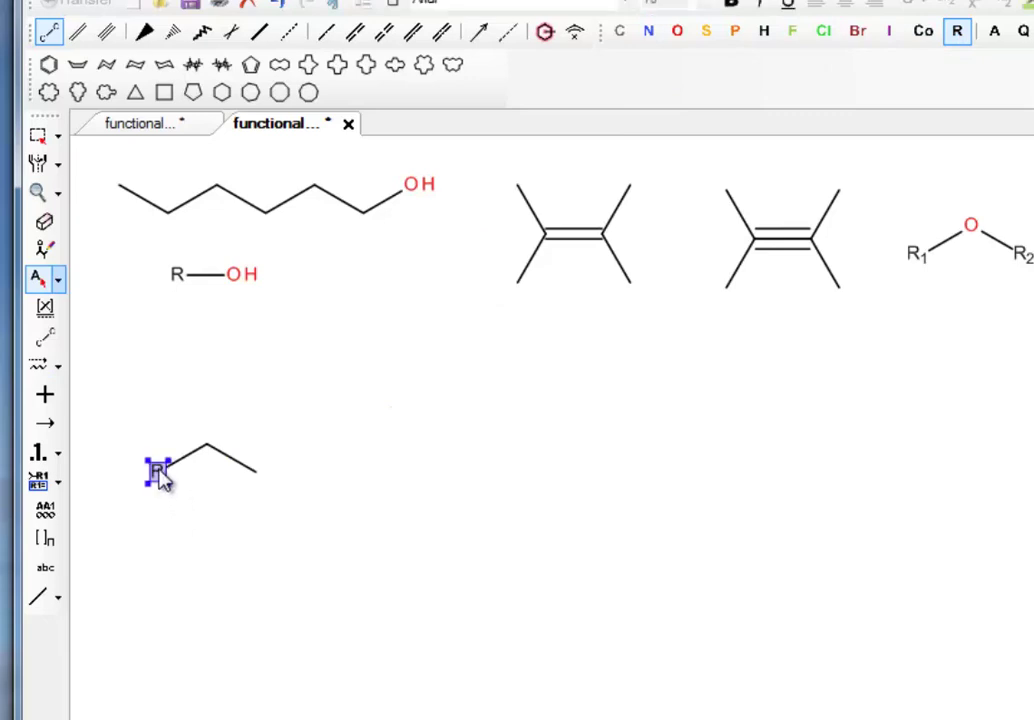
click(256, 472)
Step: Add a double-bonded oxygen on top of the central carbon
click(45, 340)
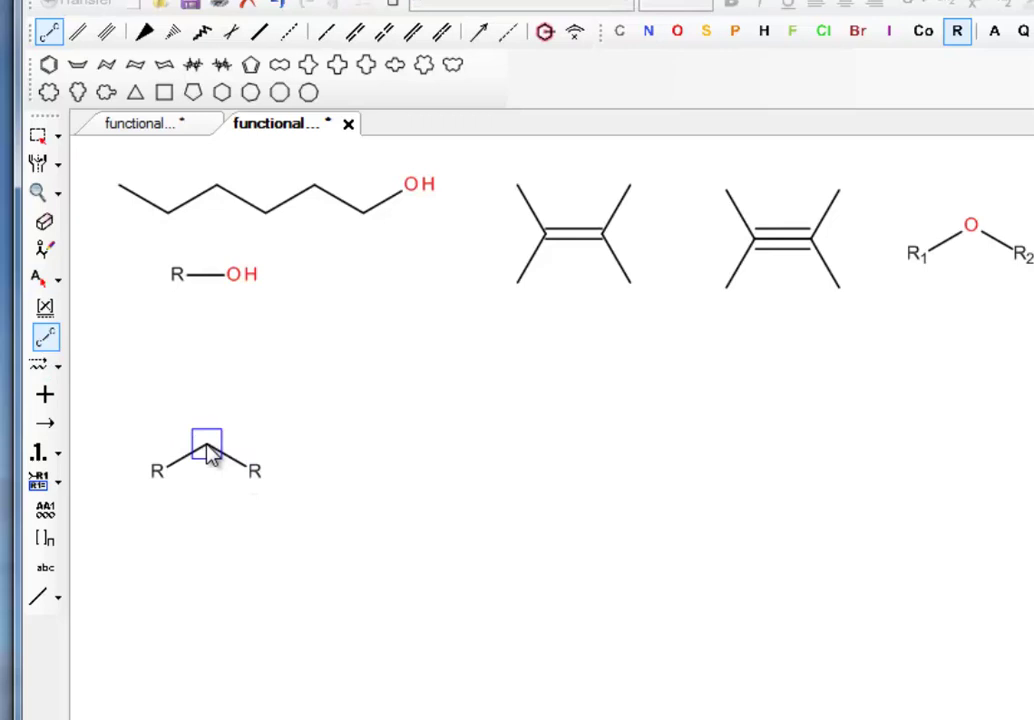
click(207, 452)
click(207, 427)
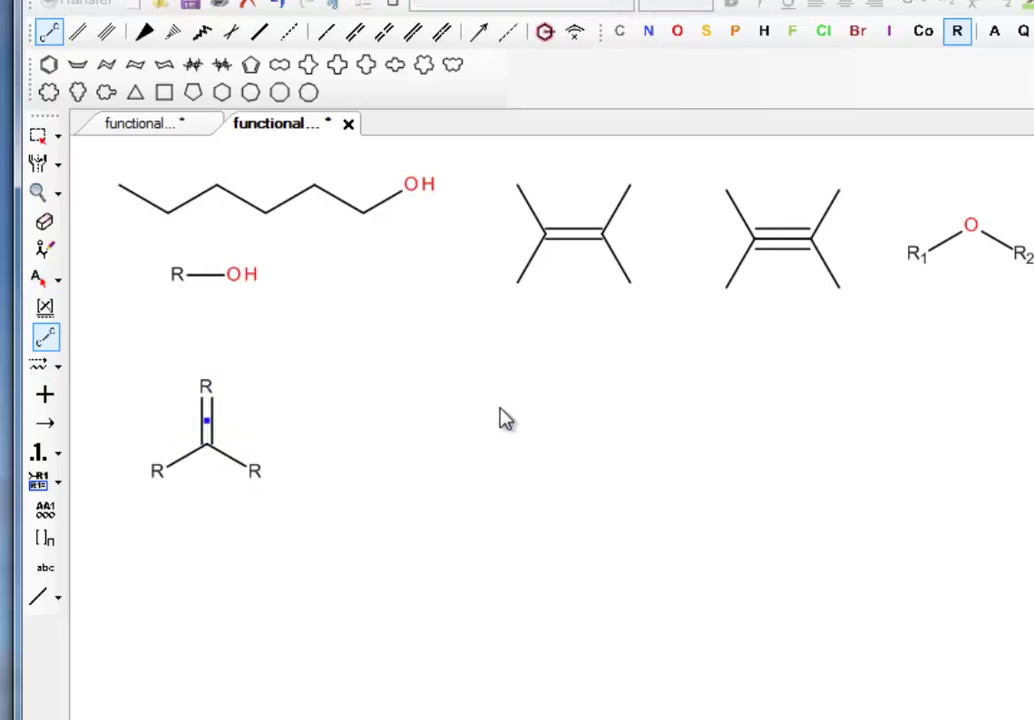
click(674, 35)
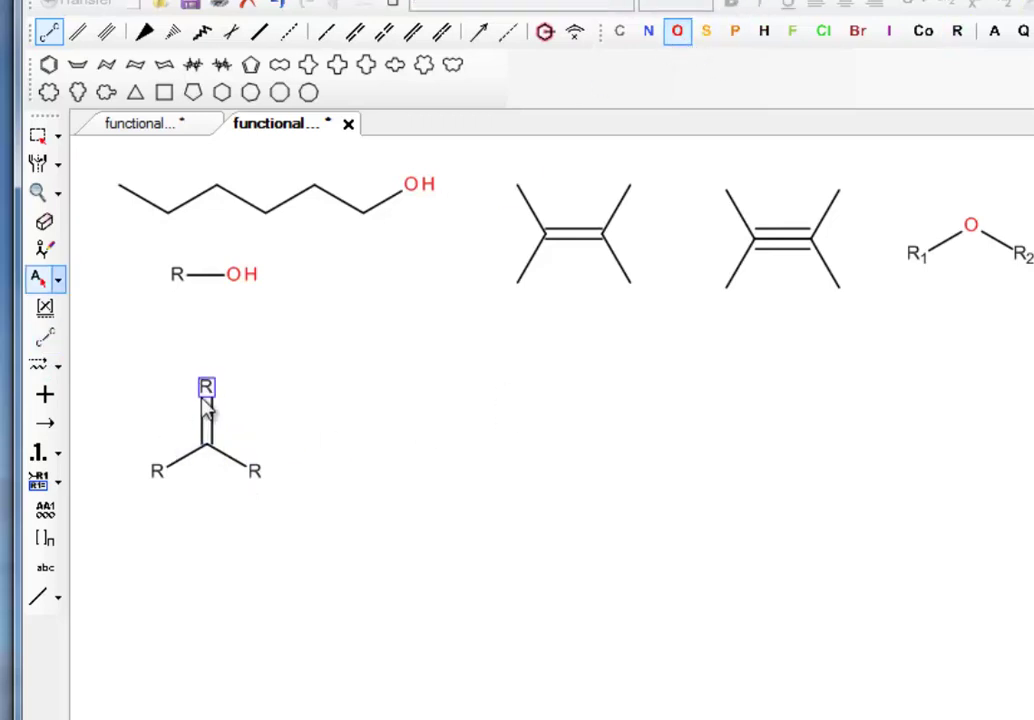
click(206, 398)
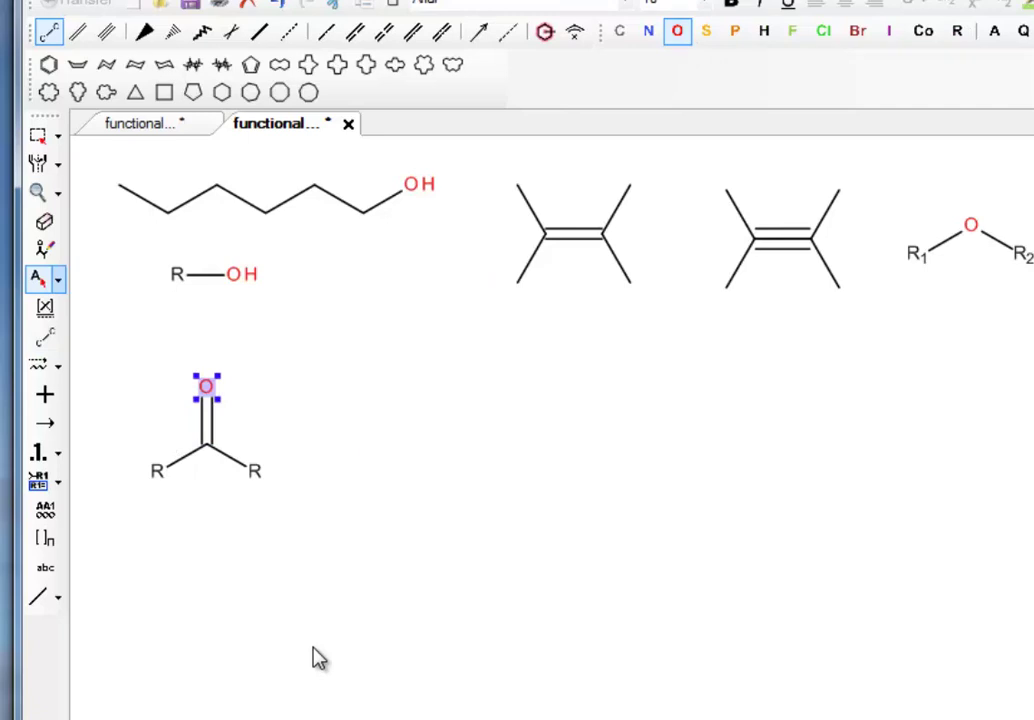
Step: Copy the ketone beside itself and change the copy's right R to H, forming an aldehyde
click(38, 134)
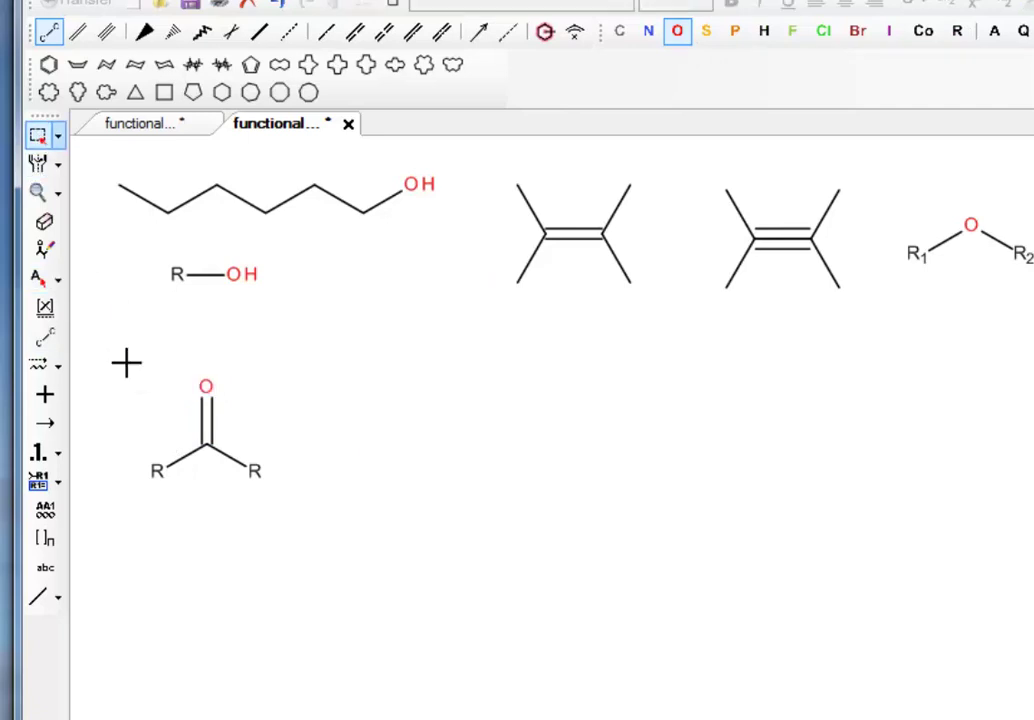
drag(126, 363, 320, 535)
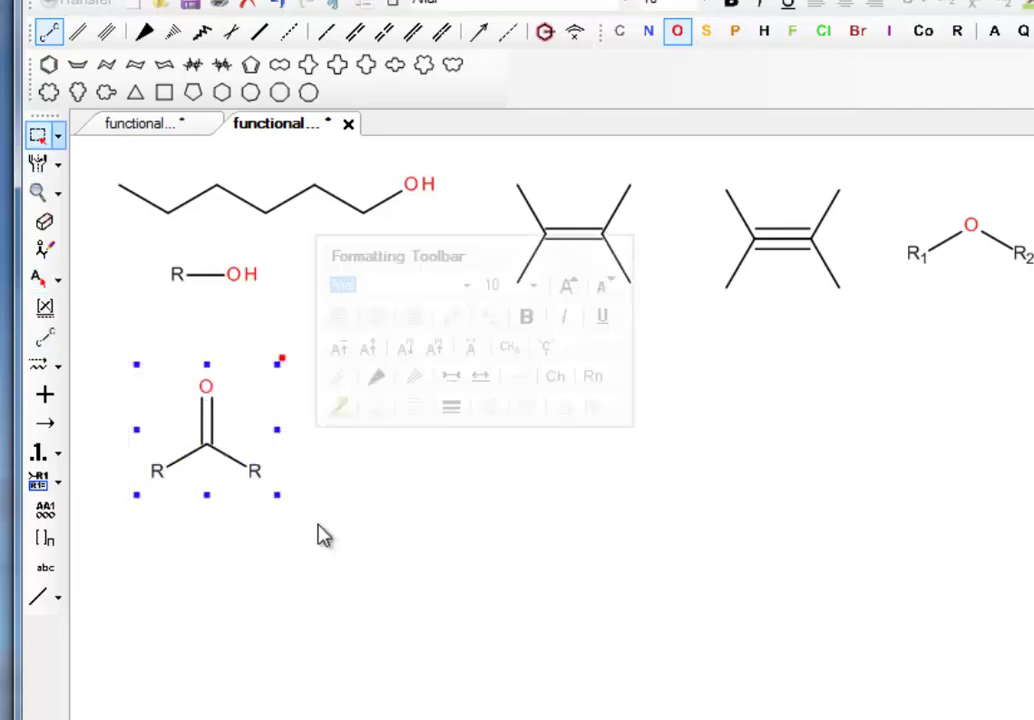
drag(208, 452, 390, 466)
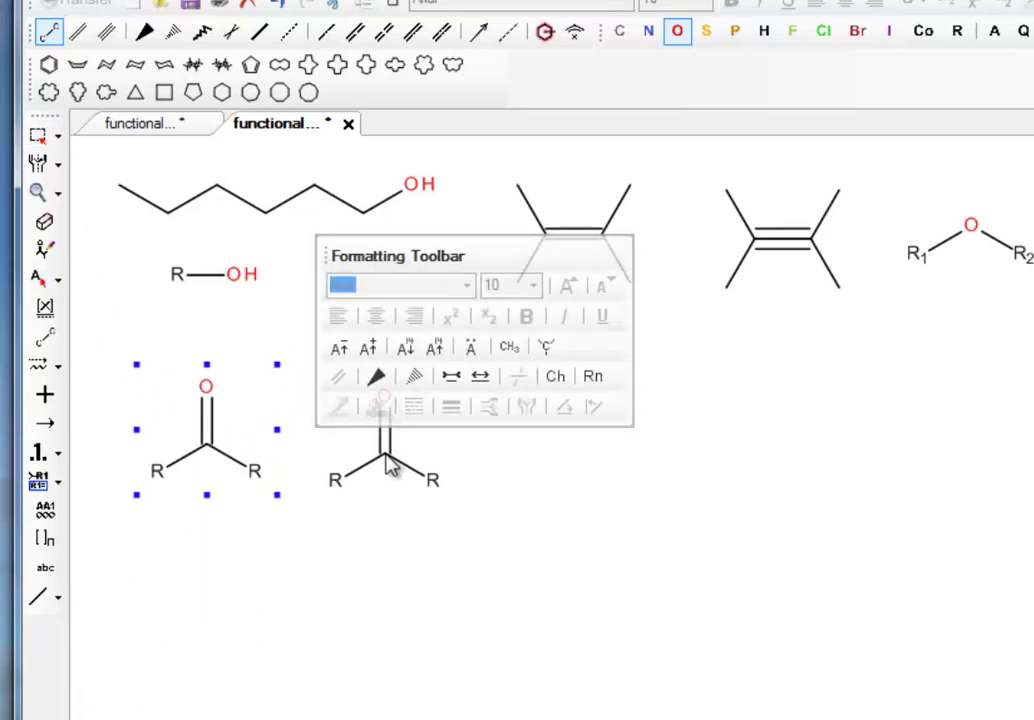
click(818, 333)
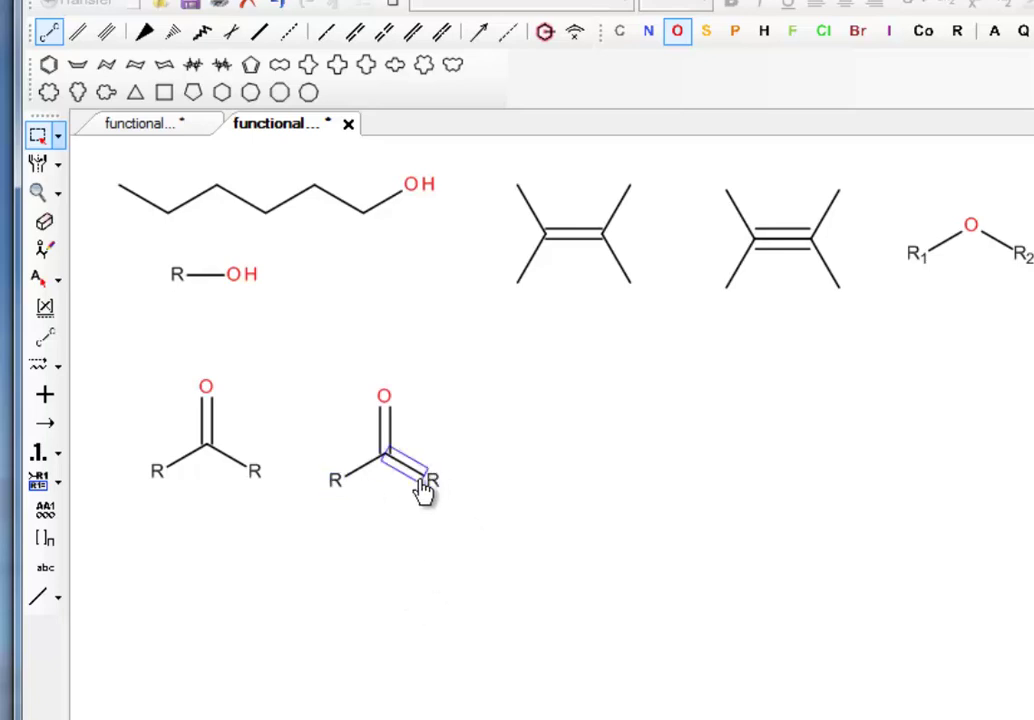
click(771, 36)
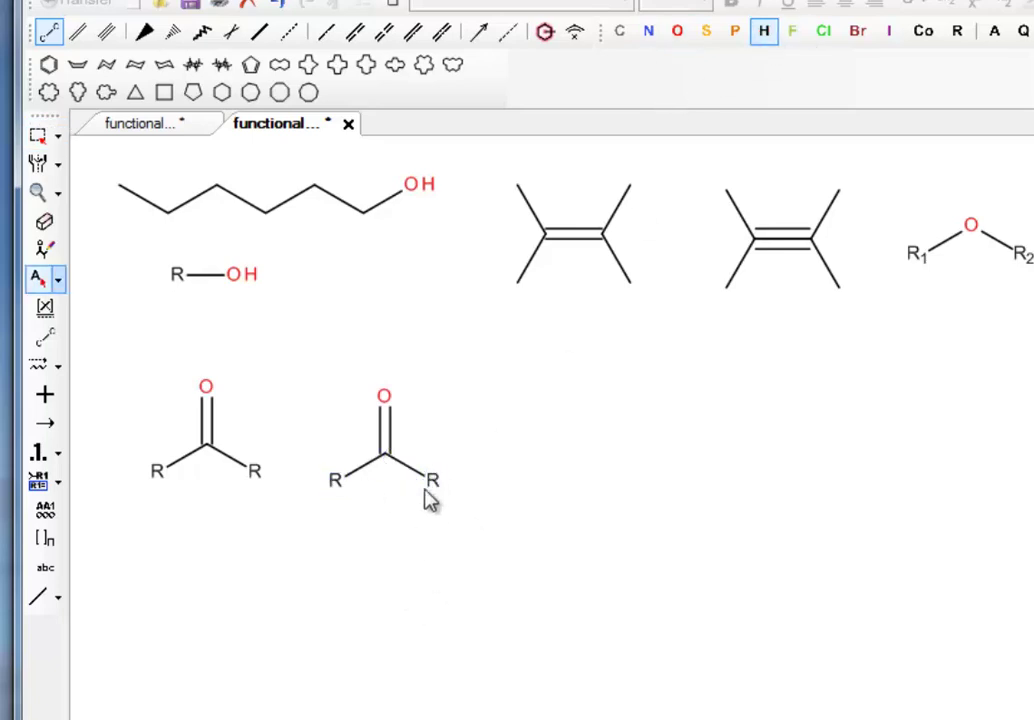
click(430, 484)
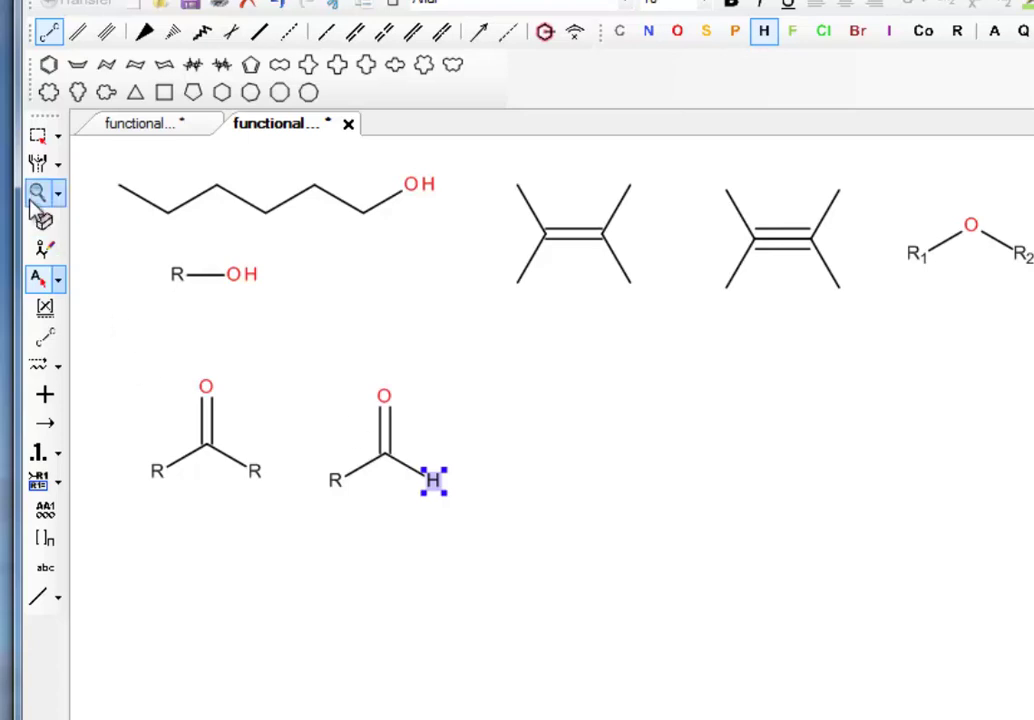
Step: Move the ketone and aldehyde together beneath the R1–O–R2 ether
click(37, 135)
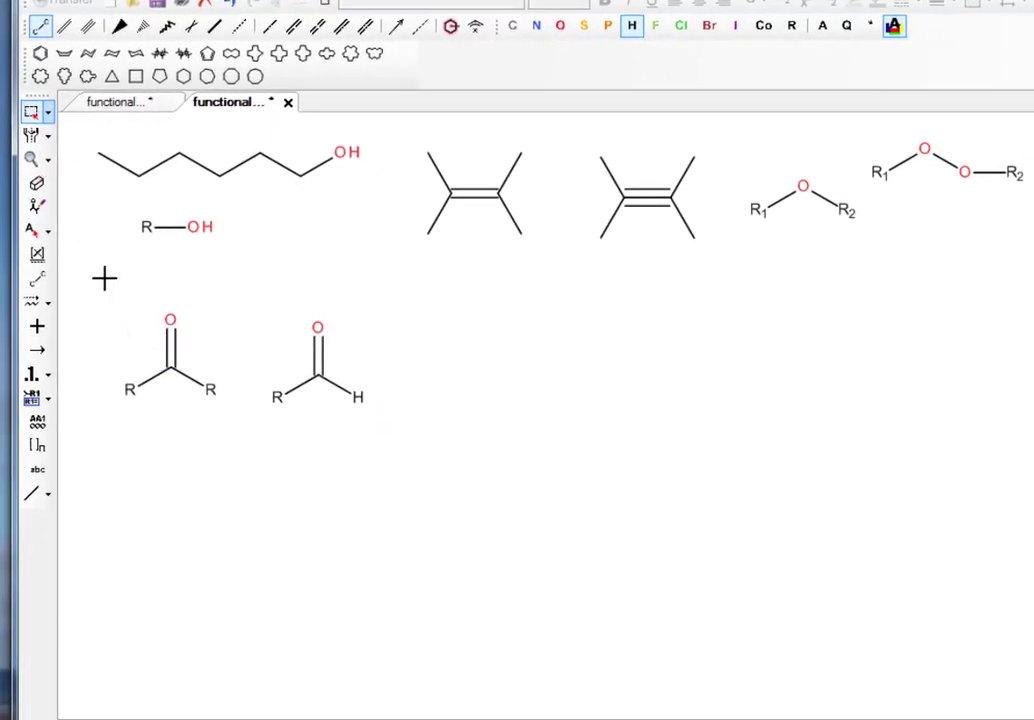
drag(110, 285, 426, 484)
drag(352, 390, 930, 351)
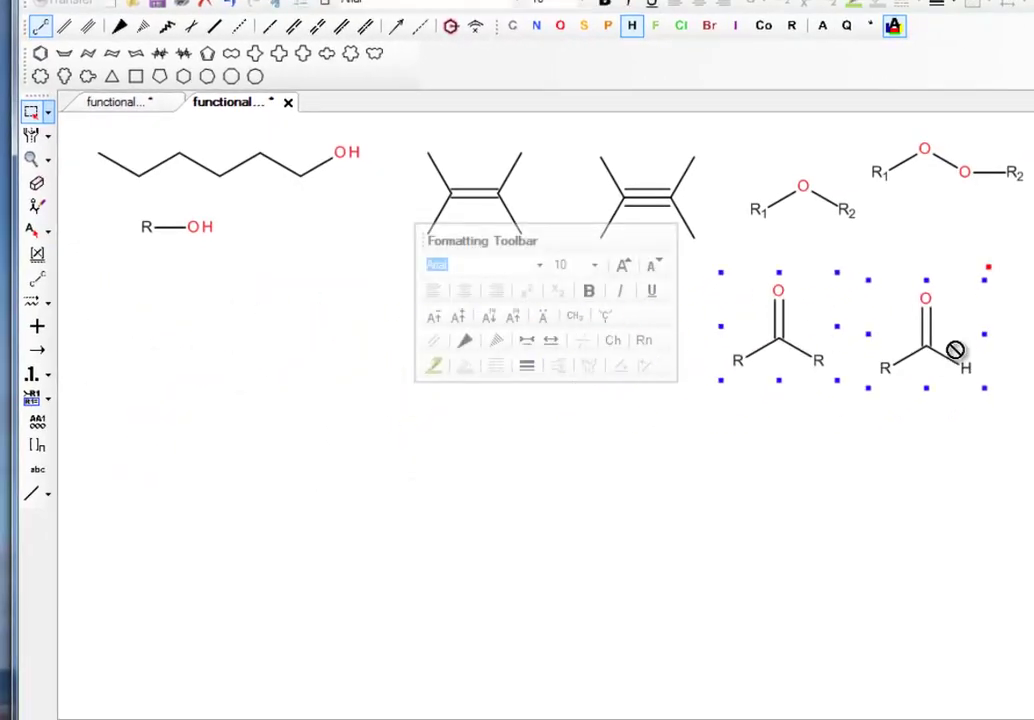
Step: Deselect everything and turn on the Functional Groups template set (Ac, Bn, CO2H, Ph, Ts)
key(Escape)
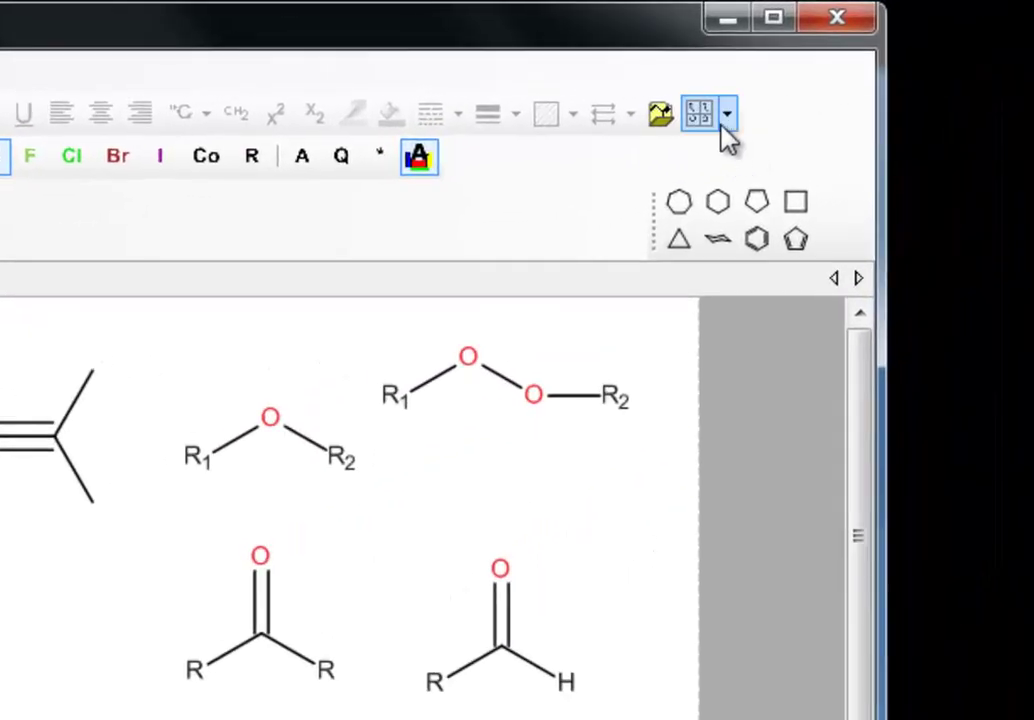
click(728, 116)
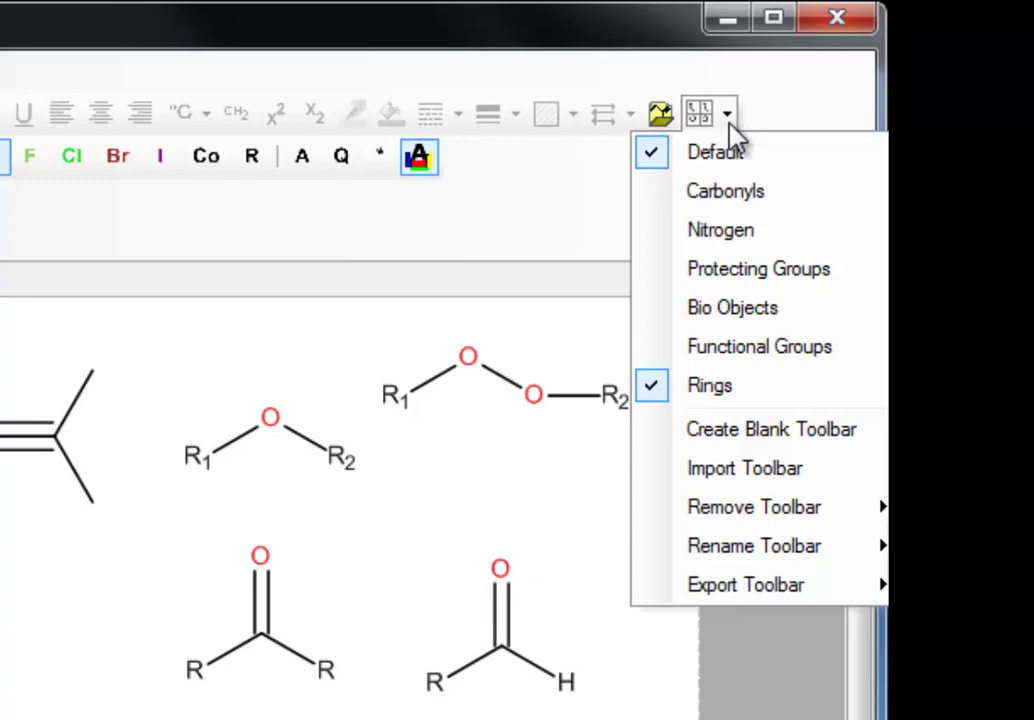
click(760, 350)
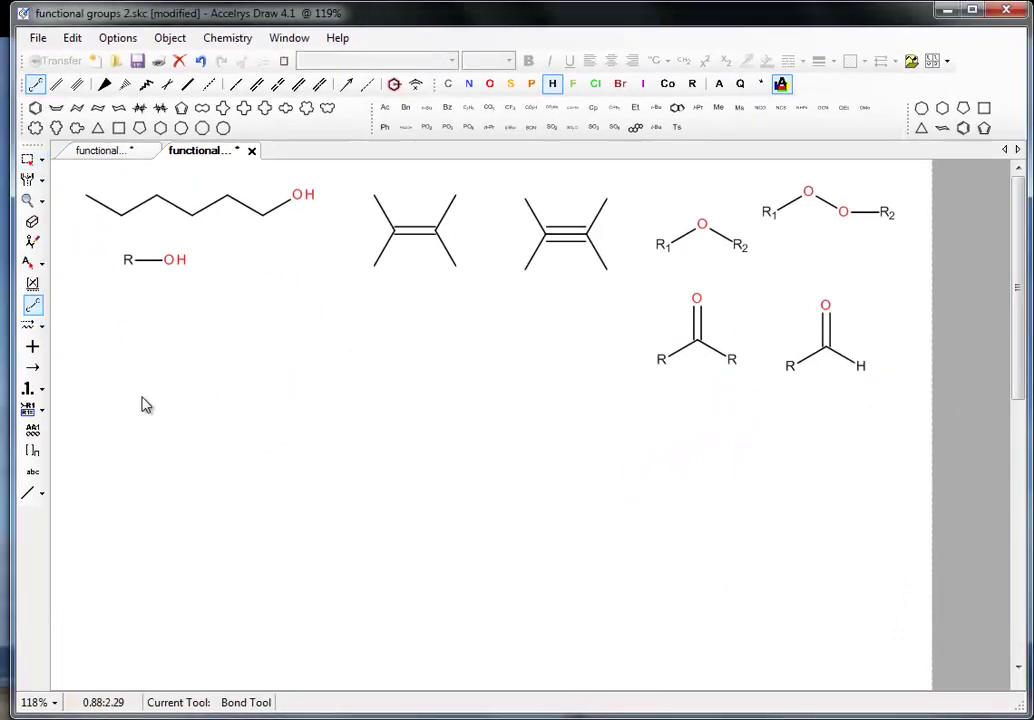
Step: Draw a level bond below the alcohol, label its left end R, and attach a CO2H template
drag(142, 399, 187, 404)
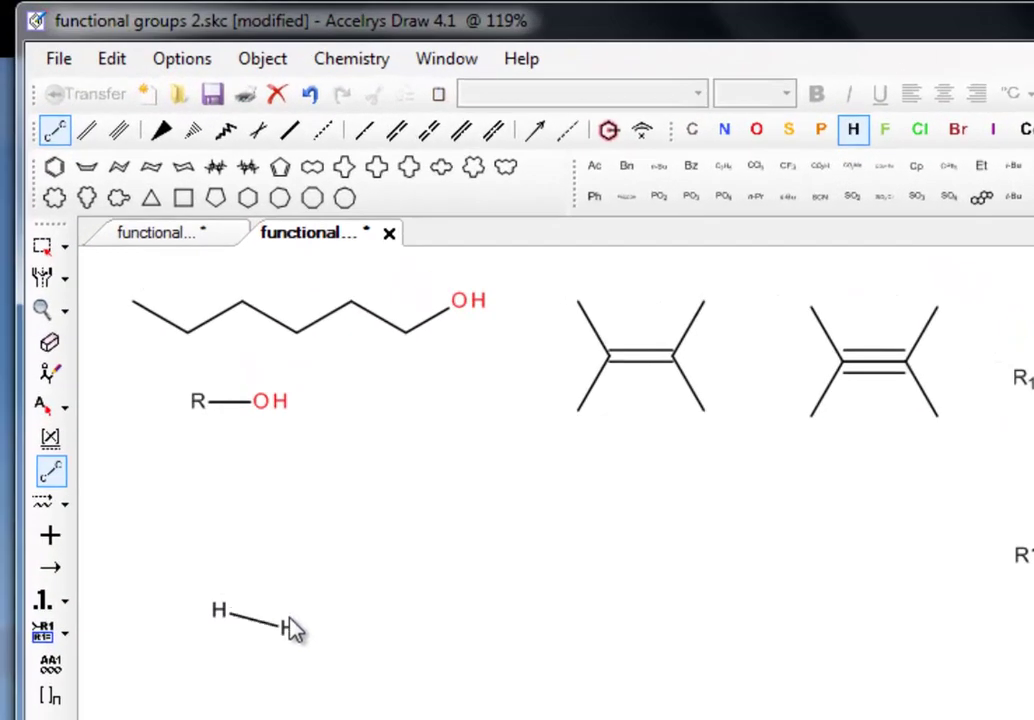
drag(292, 628, 297, 611)
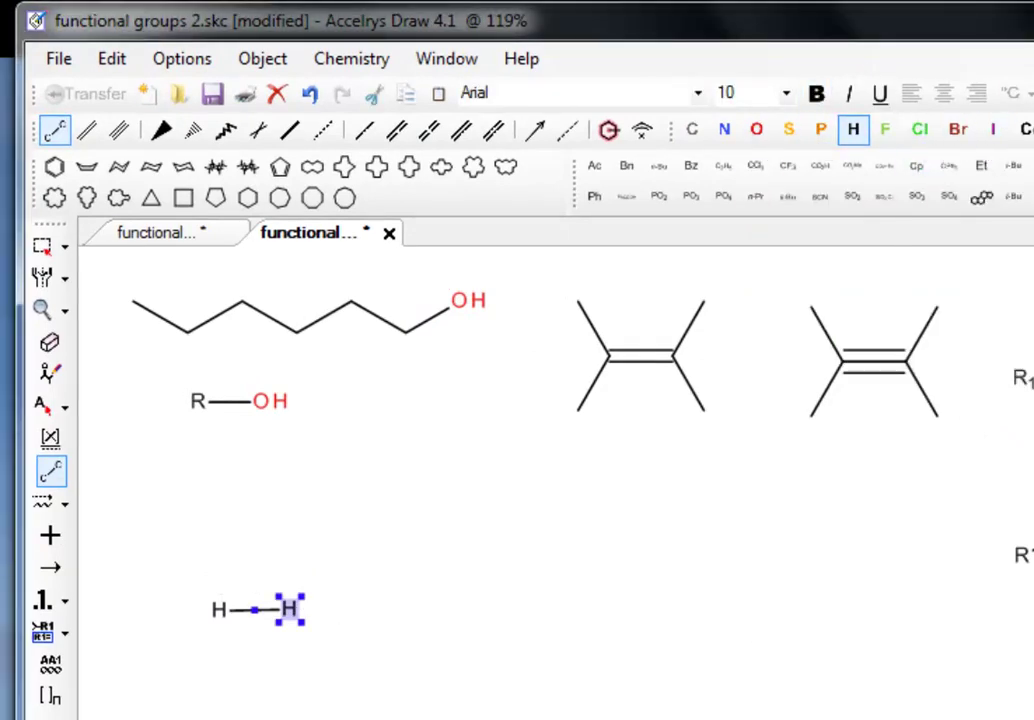
click(41, 404)
click(220, 610)
text(R)
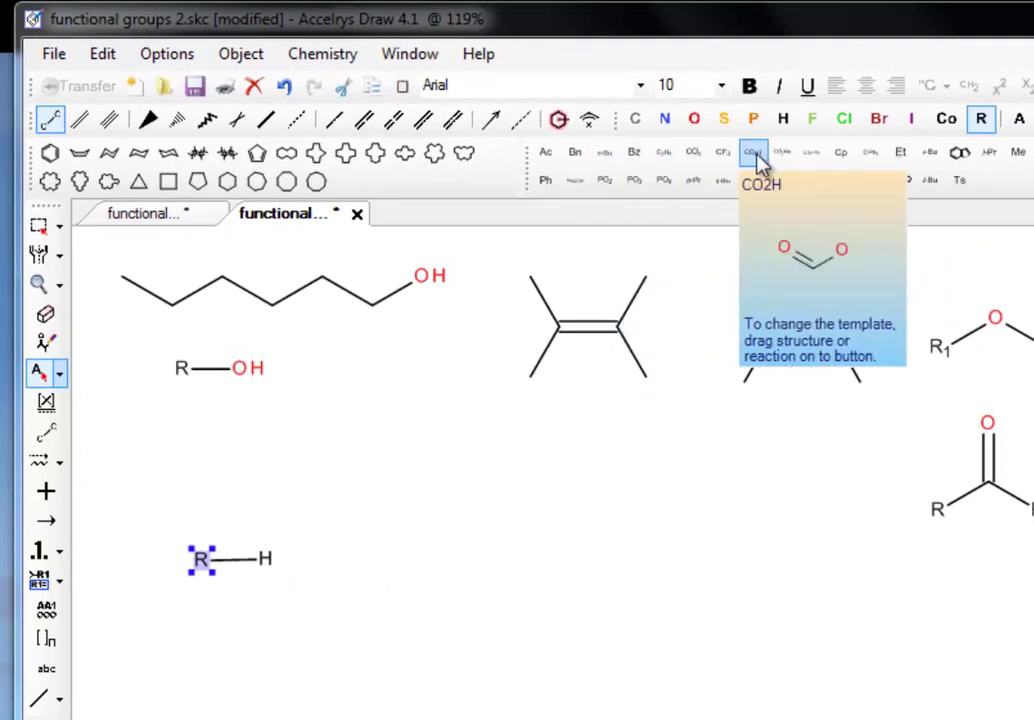
click(757, 155)
click(266, 560)
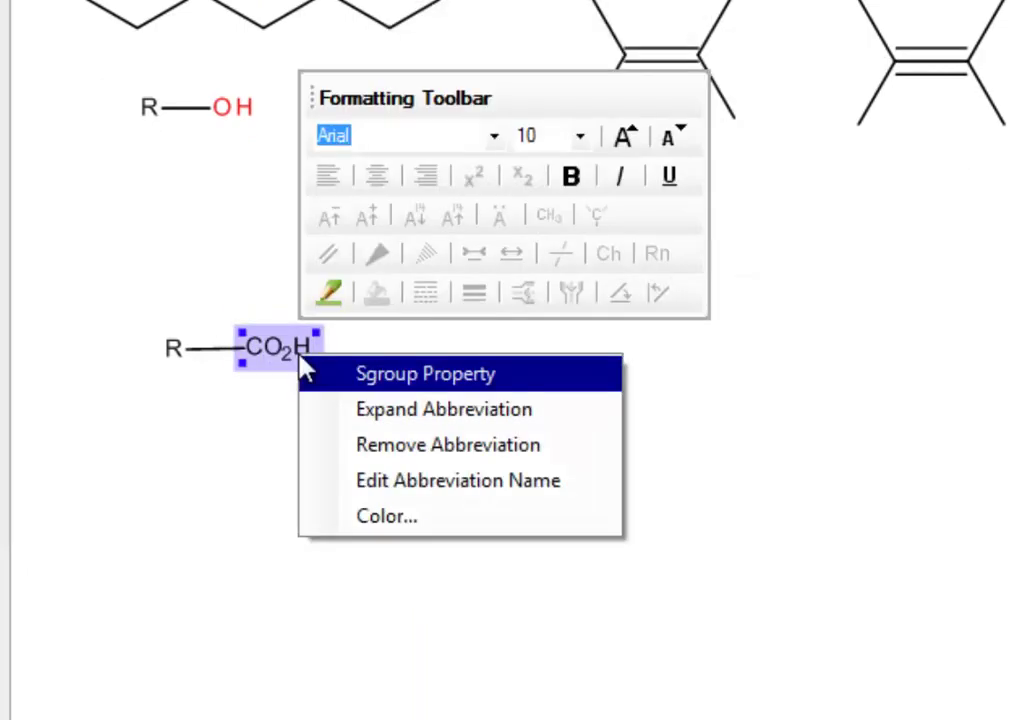
Step: Expand the CO2H label into atoms, then collapse the carboxyl group back into CO2H
click(428, 410)
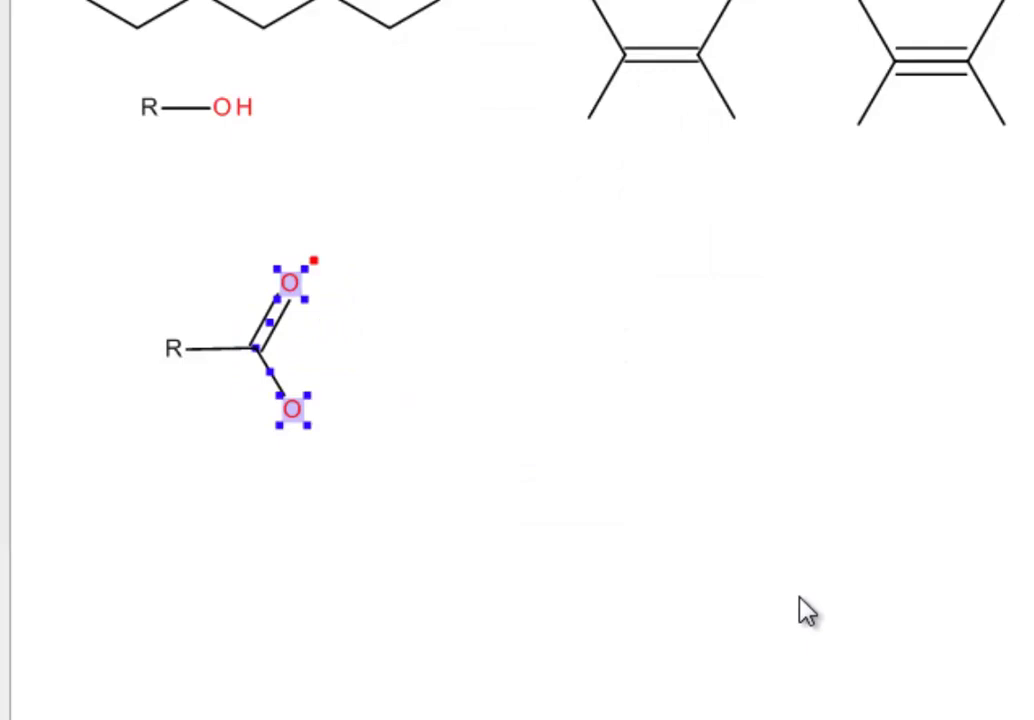
click(476, 447)
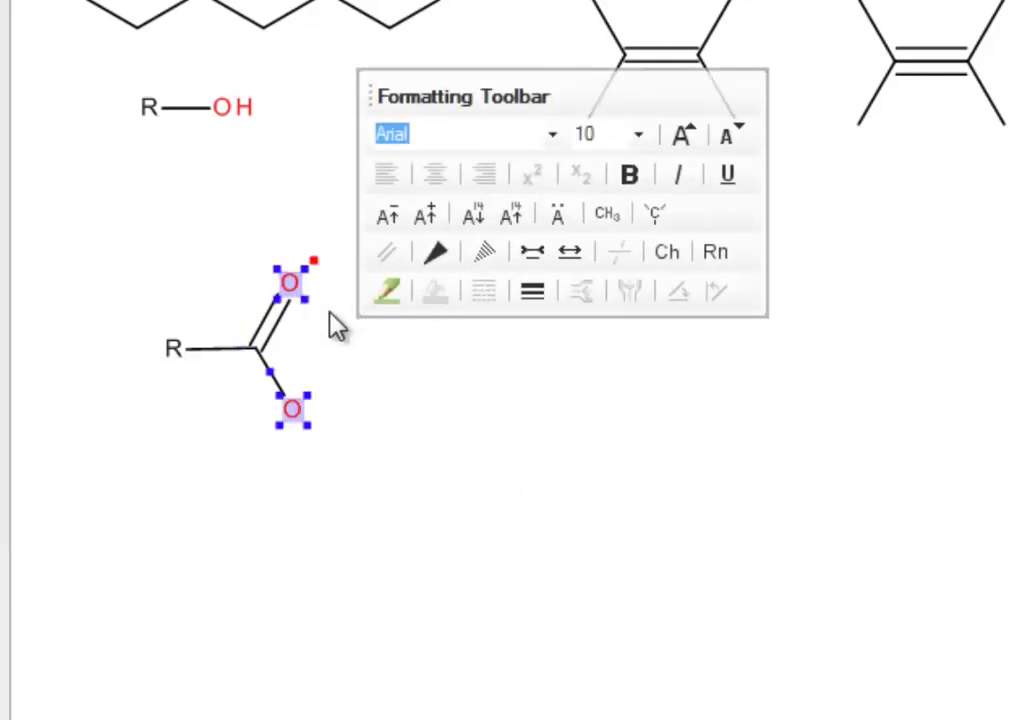
right_click(287, 330)
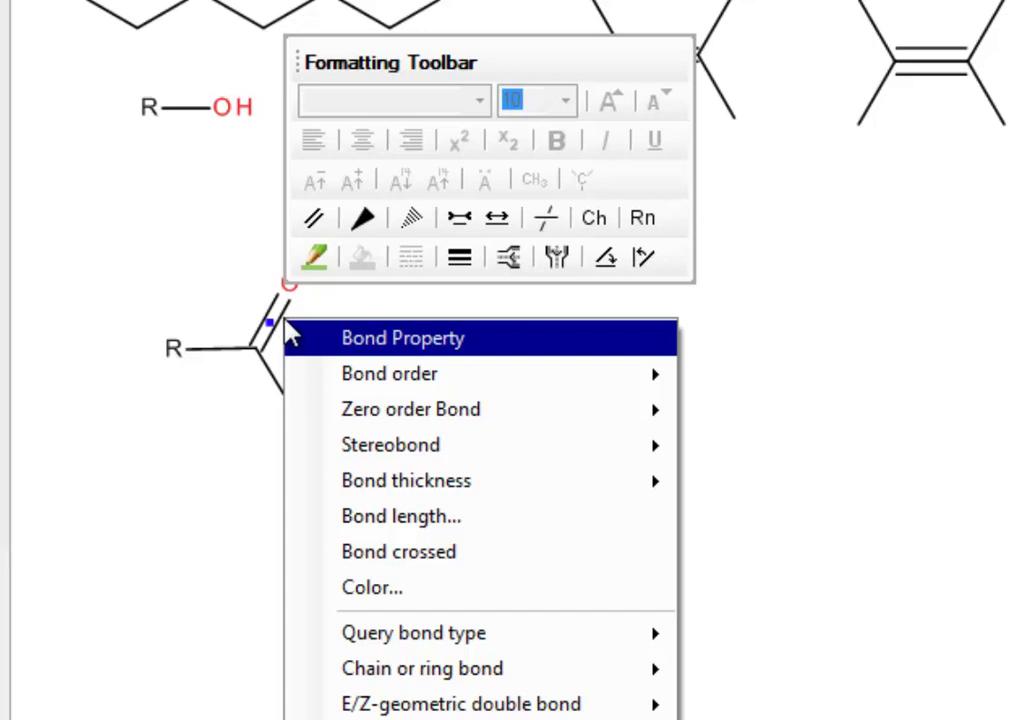
click(249, 388)
drag(235, 249, 360, 459)
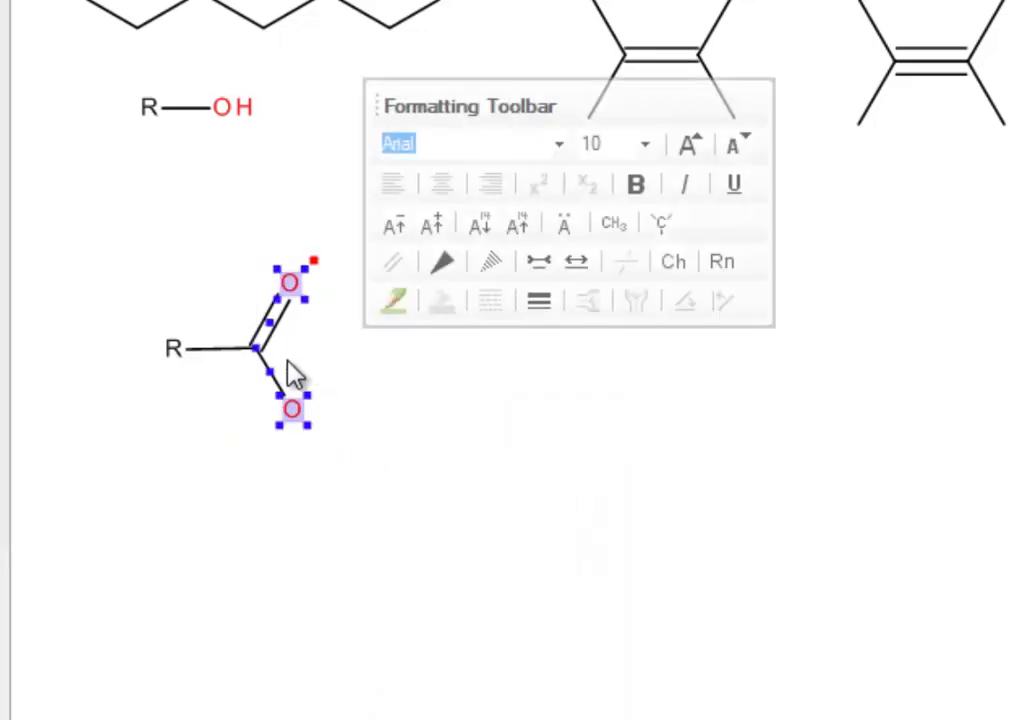
right_click(299, 286)
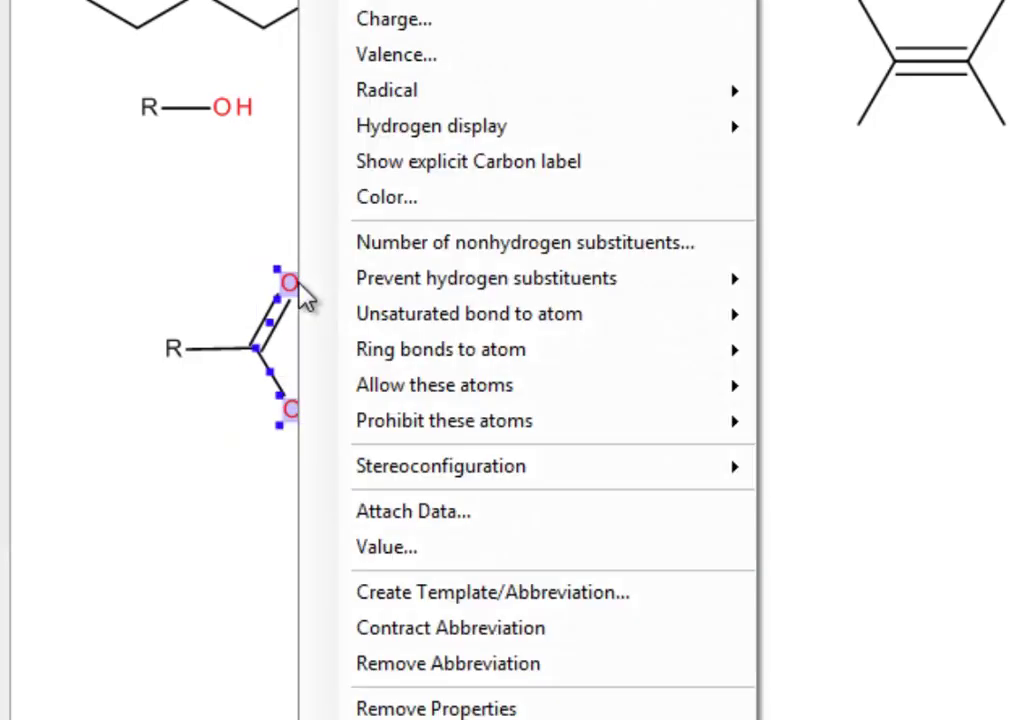
click(500, 629)
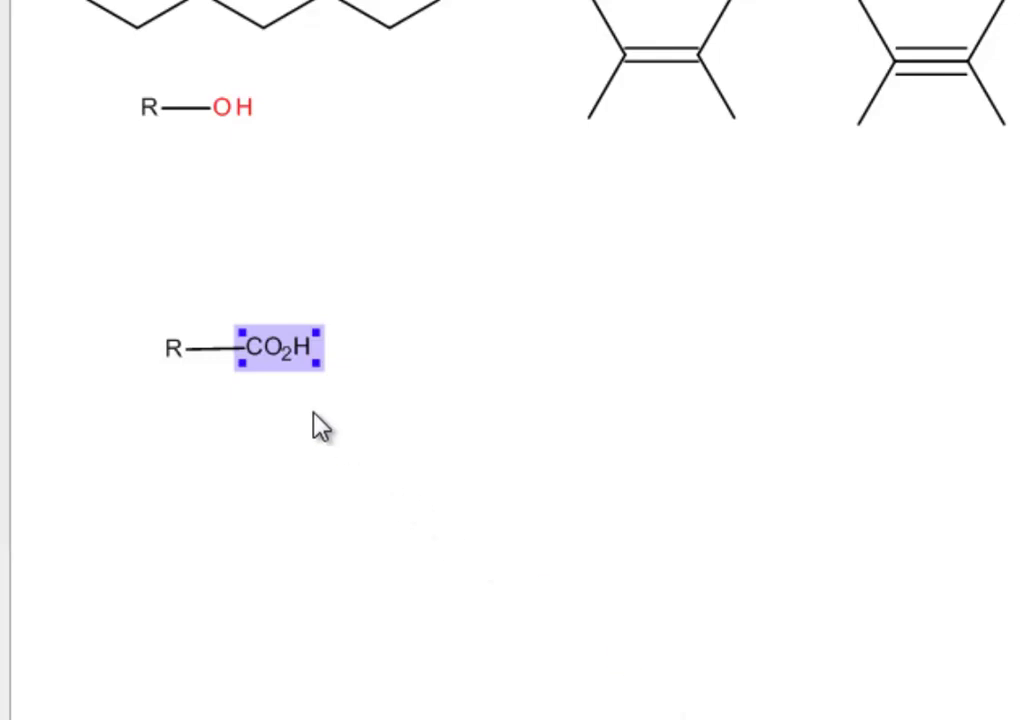
Step: Rename the CO2H abbreviation to COOH and expand it into its drawn C=O and C–O bonds
right_click(283, 372)
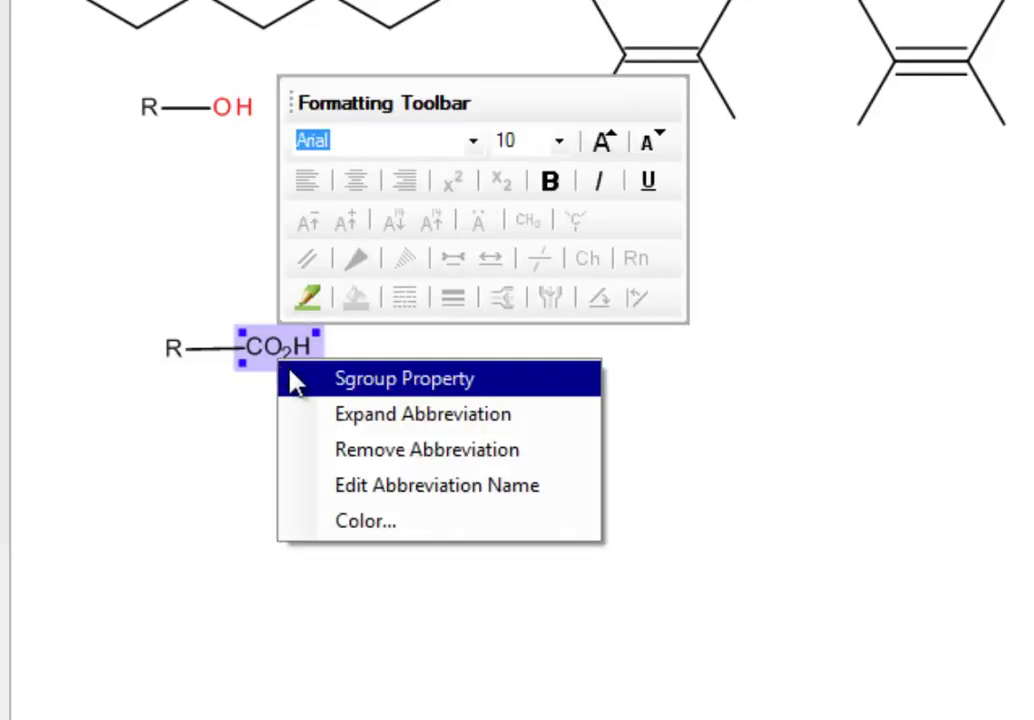
click(412, 487)
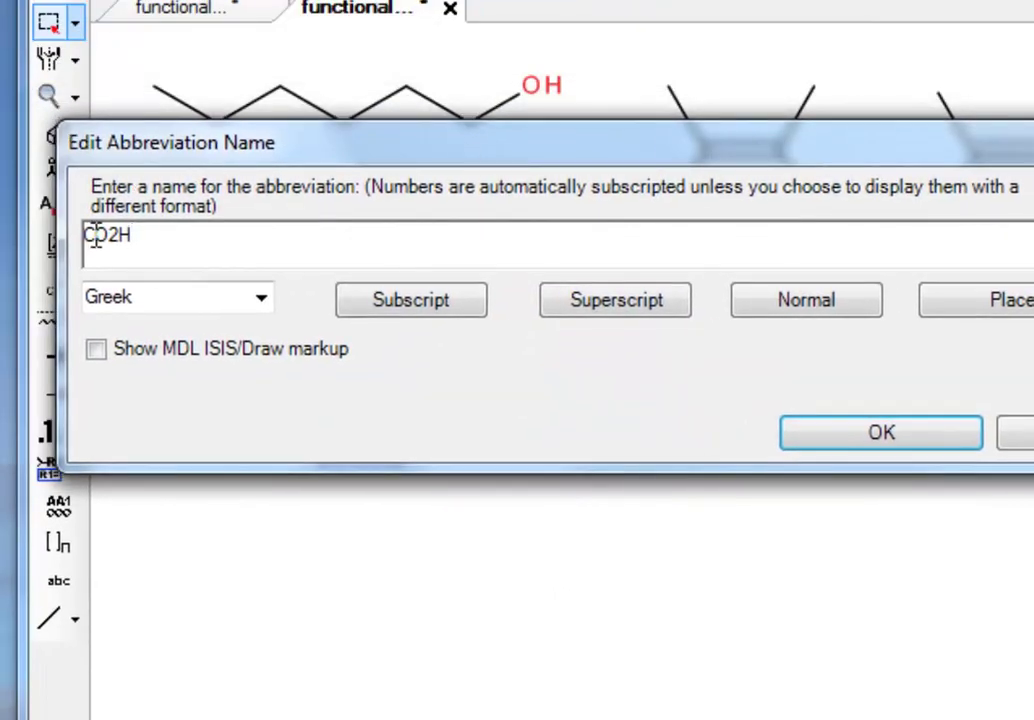
drag(93, 236, 212, 238)
text(COO)
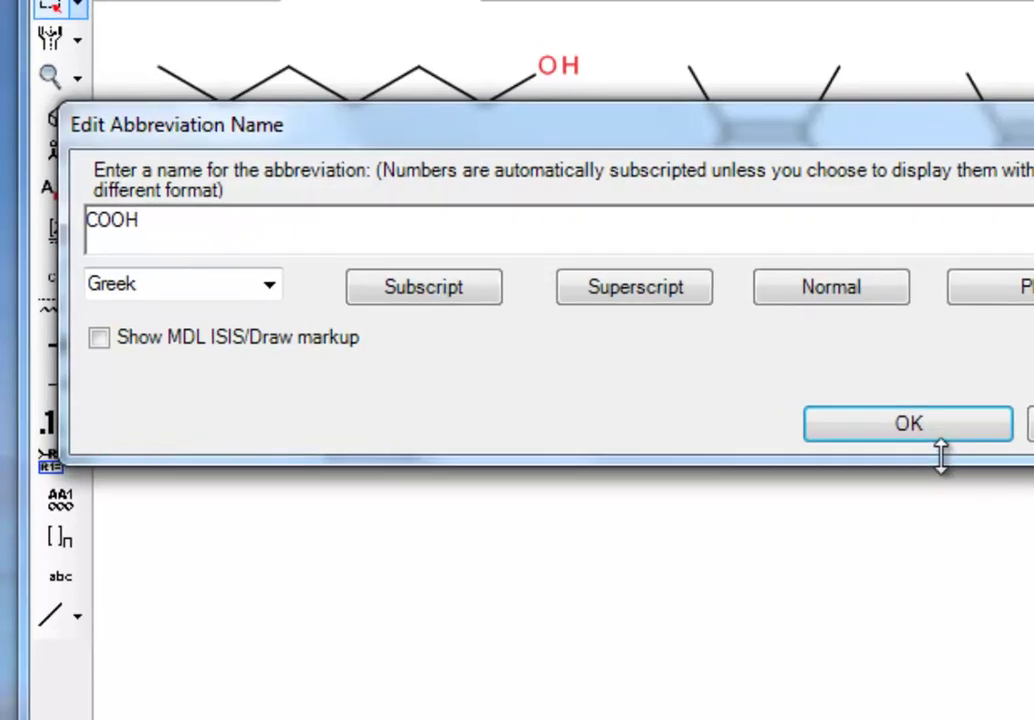
click(905, 440)
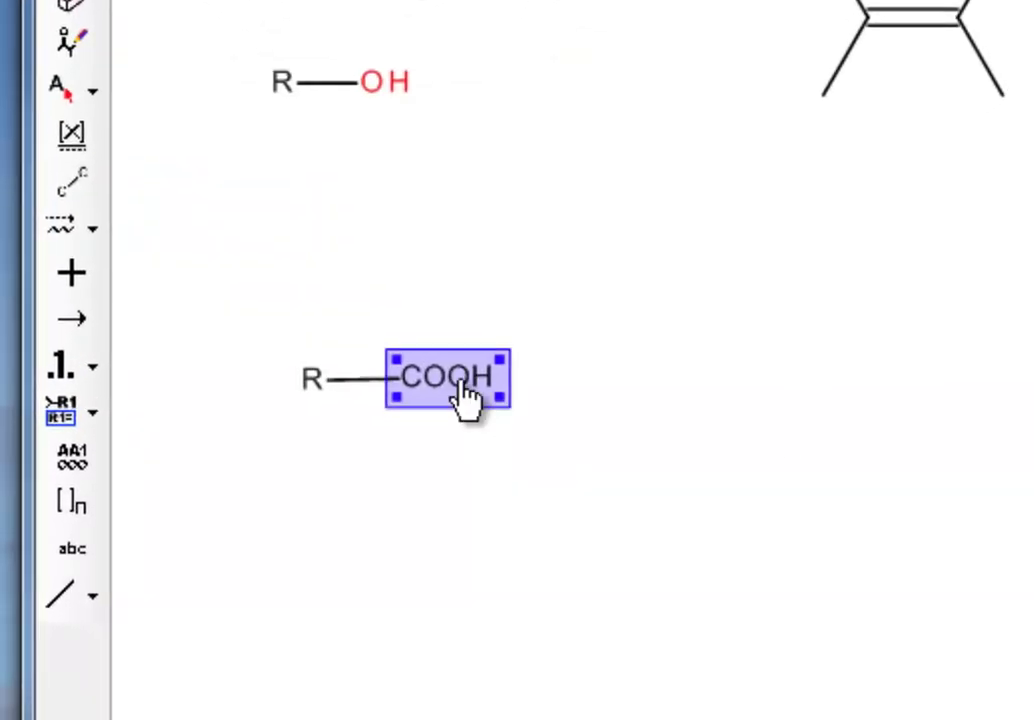
right_click(462, 385)
click(590, 447)
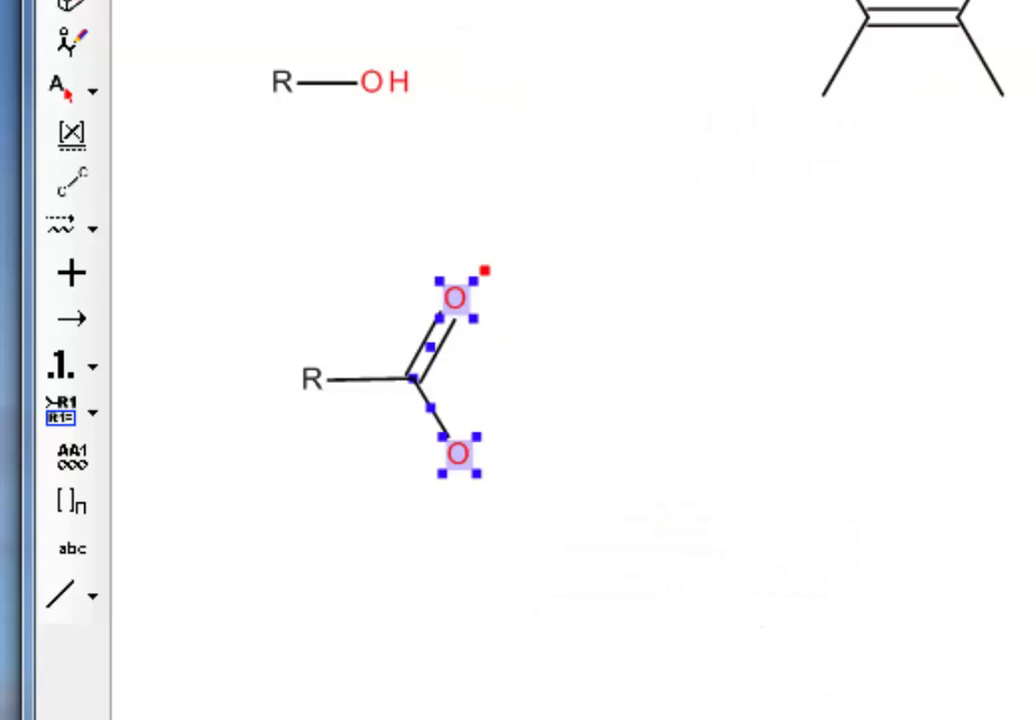
click(895, 293)
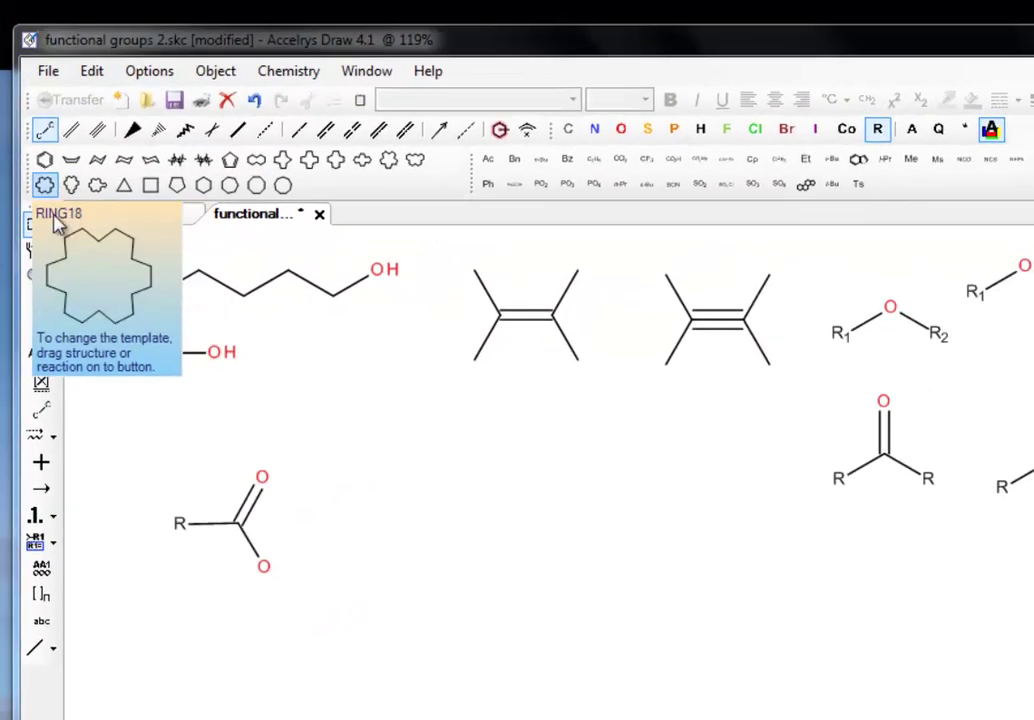
Step: Draw a four-atom zig-zag chain and label both end atoms R
drag(166, 452, 738, 489)
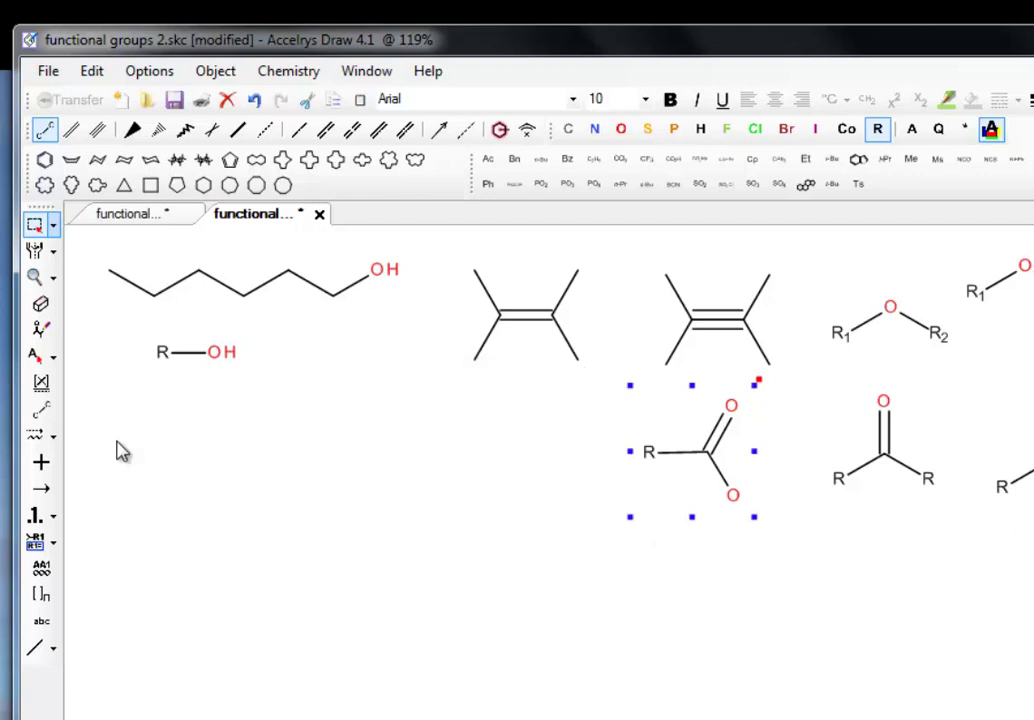
click(170, 561)
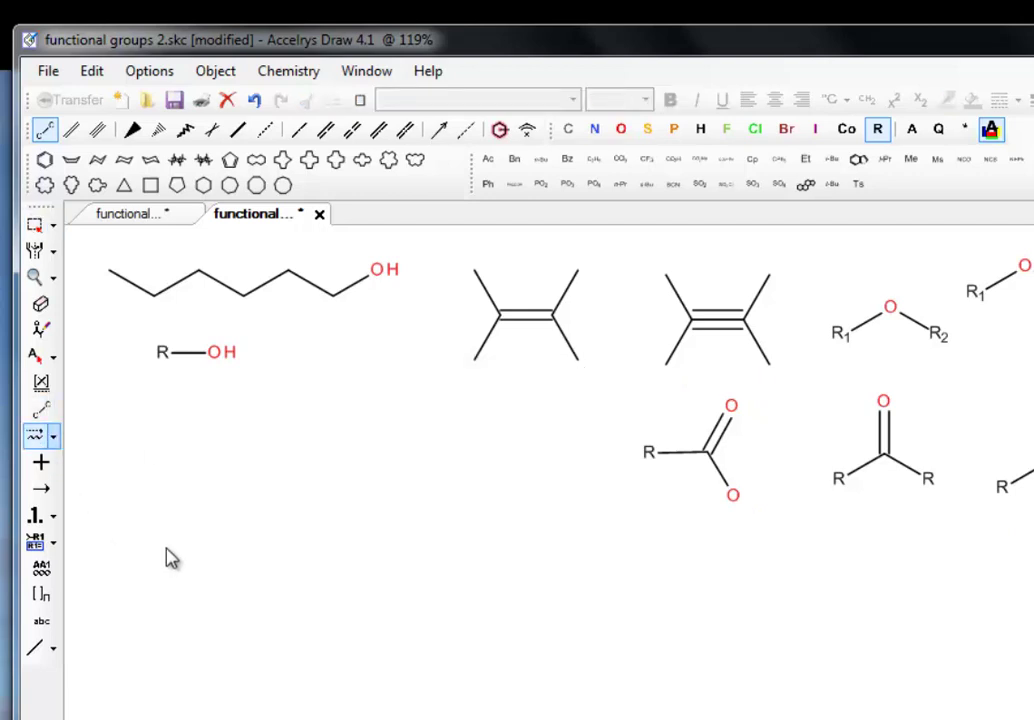
mouse_move(134, 520)
mouse_down()
mouse_move(208, 575)
mouse_move(287, 554)
mouse_move(303, 528)
mouse_up()
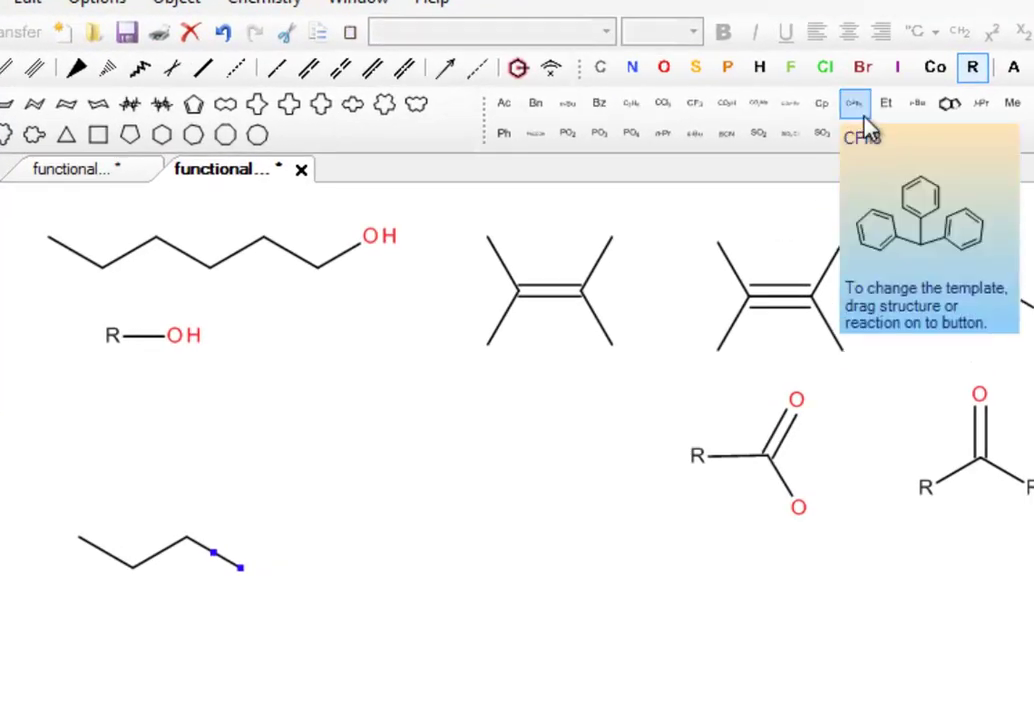
click(968, 70)
click(79, 538)
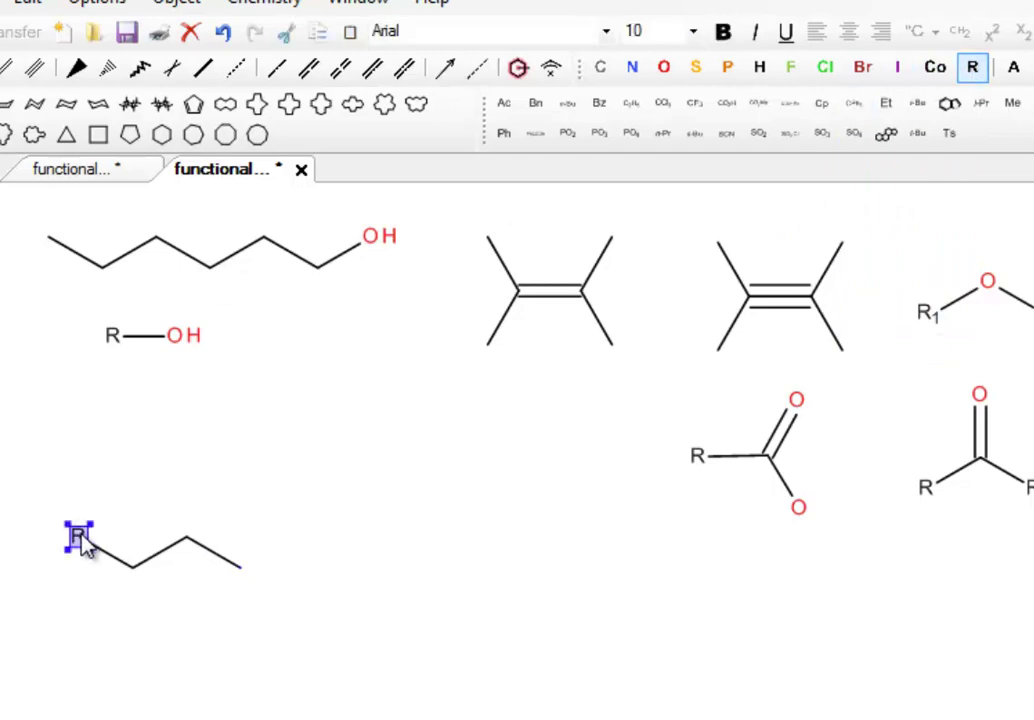
click(239, 568)
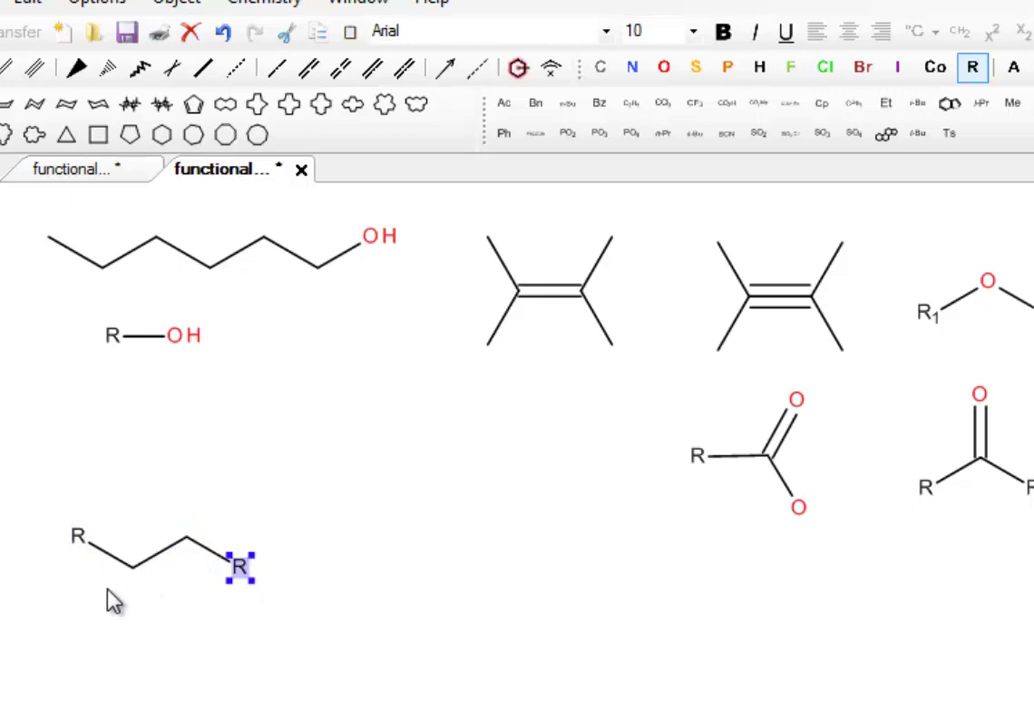
Step: Make both middle atoms sulfur and move the R–S–S–R disulfide just below R–OH
click(697, 68)
click(186, 537)
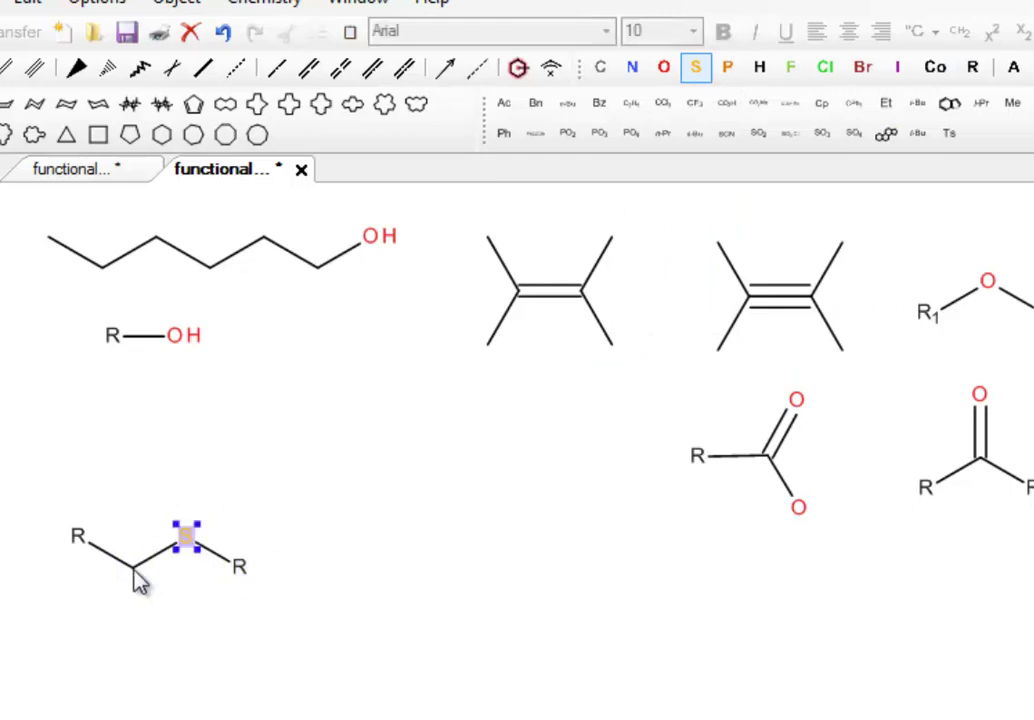
click(133, 568)
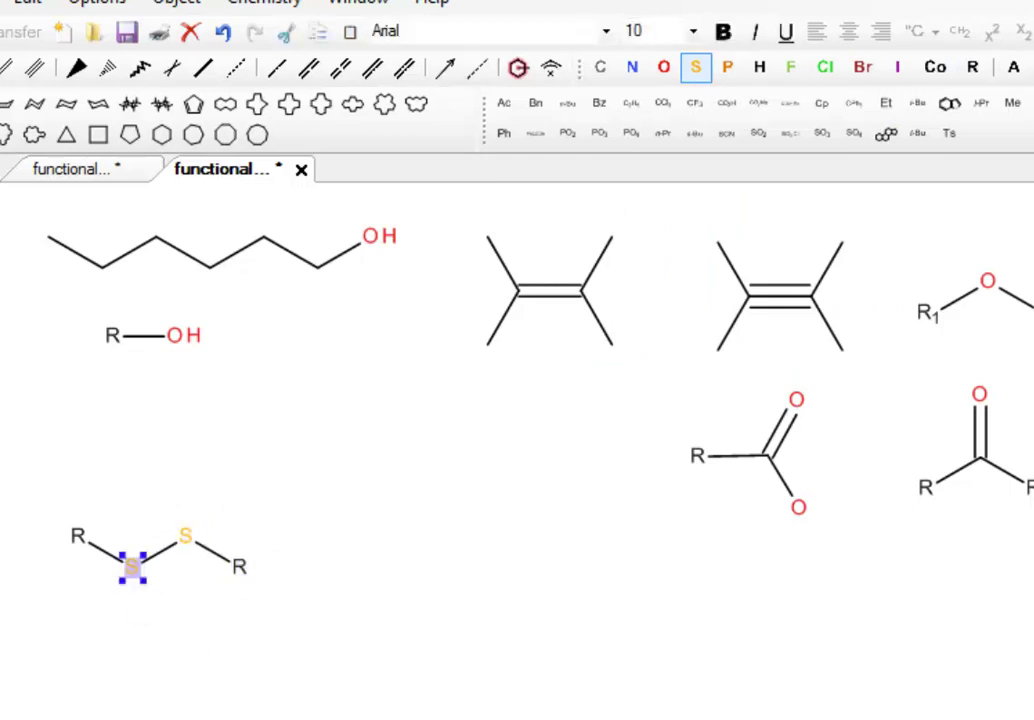
drag(23, 430, 293, 546)
drag(331, 410, 240, 434)
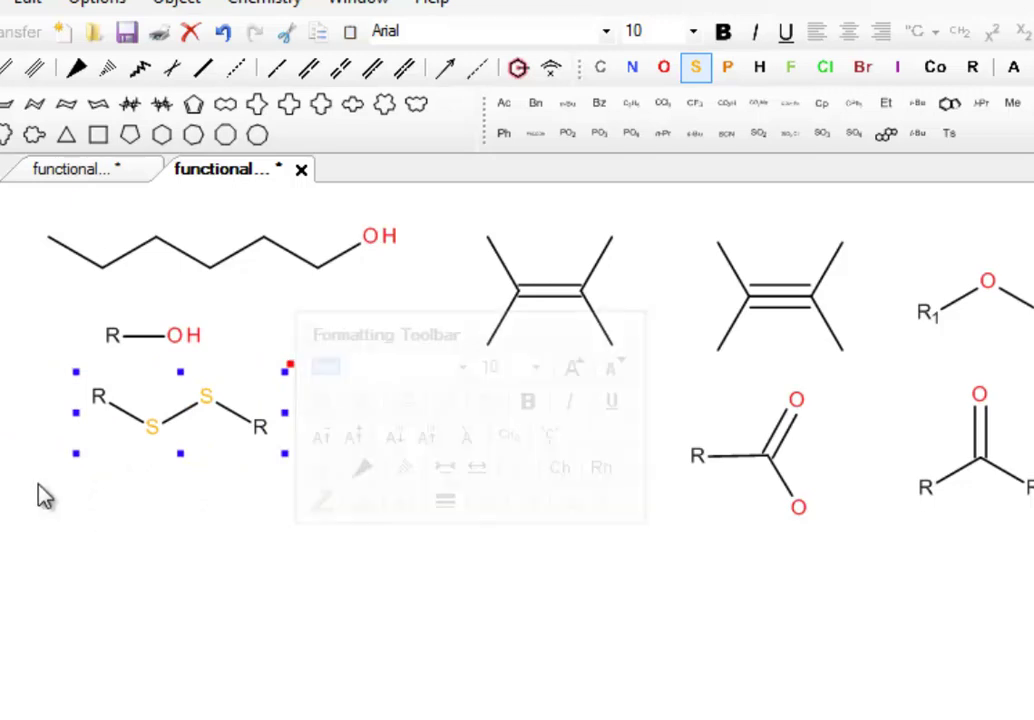
Step: Draw an S–S bond below the disulfide and relabel its left atom R
click(3, 372)
mouse_move(155, 590)
mouse_down()
mouse_move(256, 600)
mouse_move(240, 583)
mouse_move(244, 607)
mouse_move(229, 592)
mouse_up()
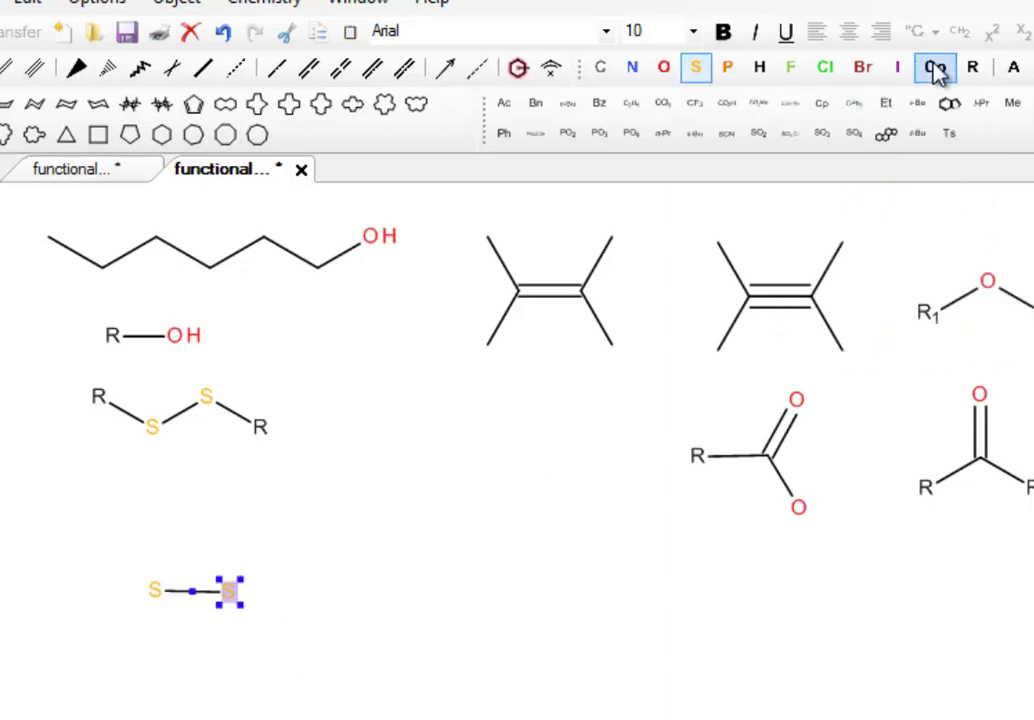
click(972, 68)
click(154, 592)
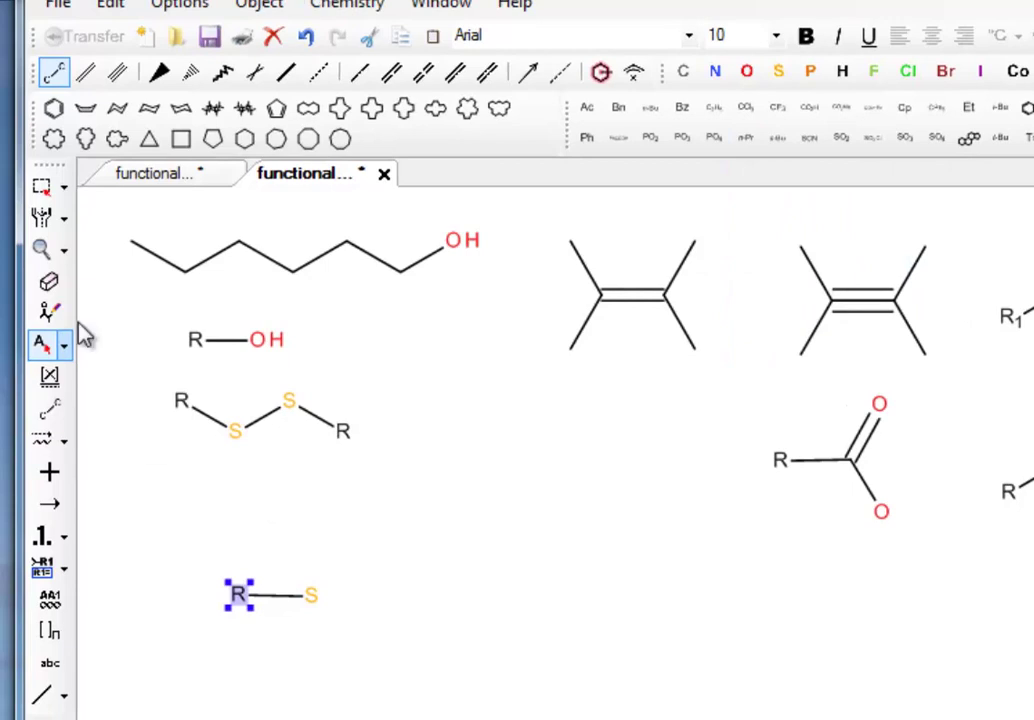
Step: Extend a bond from the sulfur ending in H, undoing a stray H to leave R–S–H
click(49, 409)
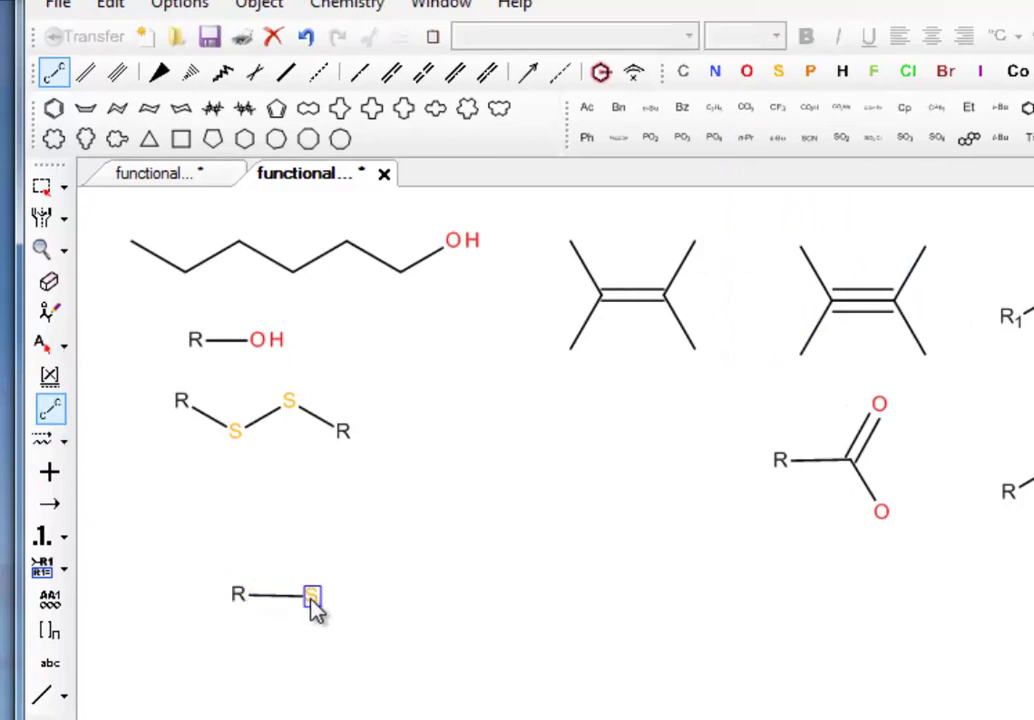
drag(316, 610, 385, 610)
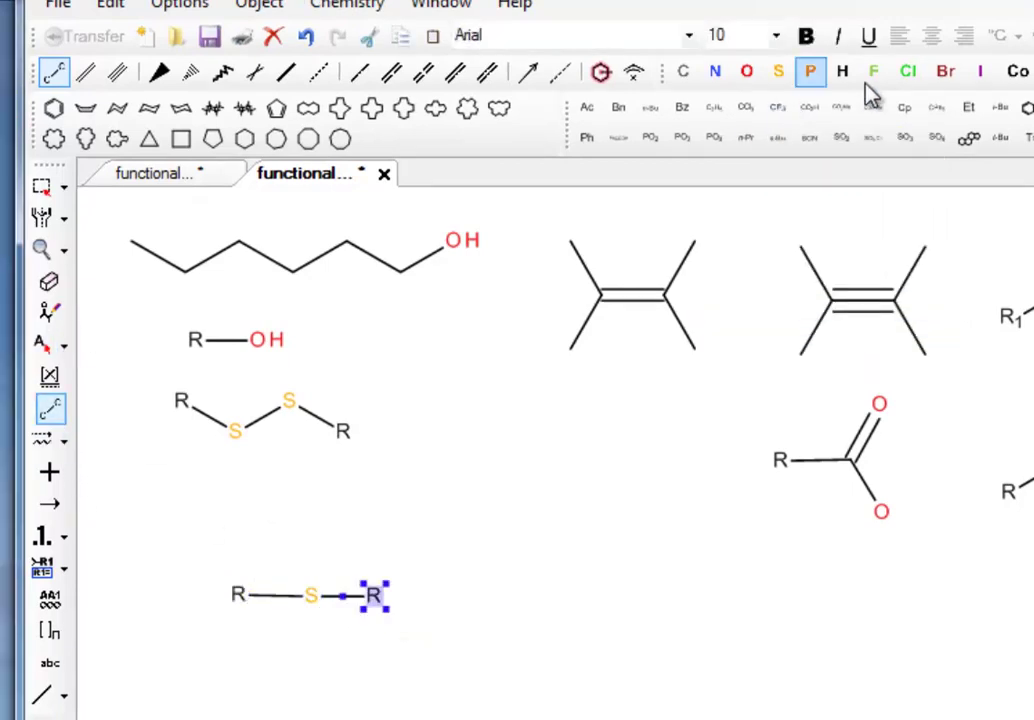
click(842, 71)
click(374, 596)
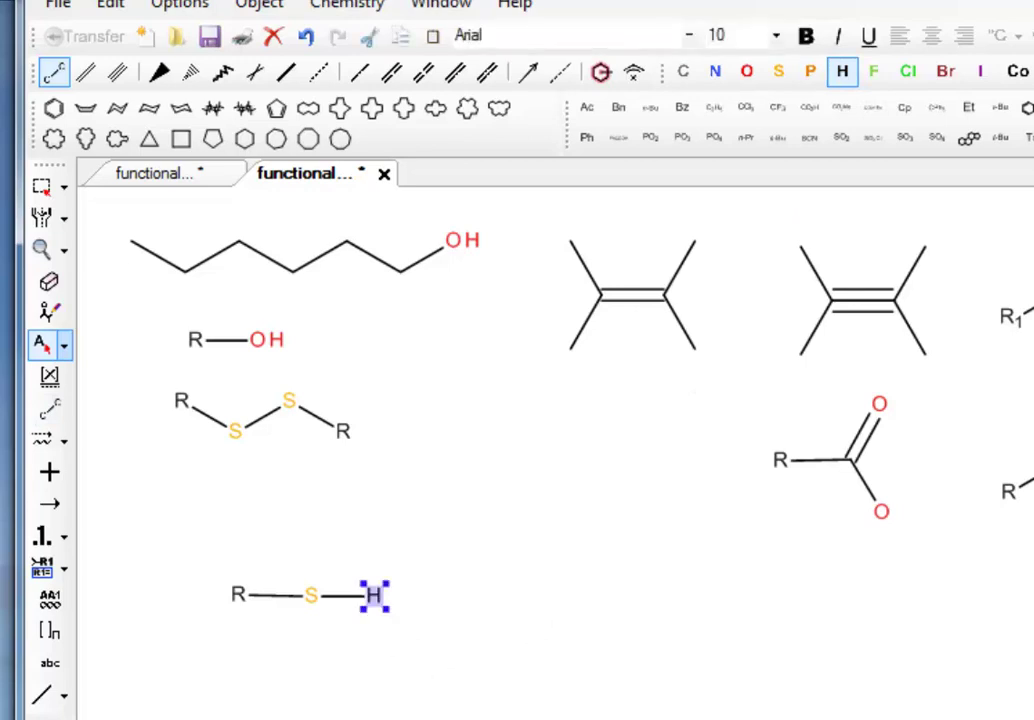
click(64, 188)
click(758, 565)
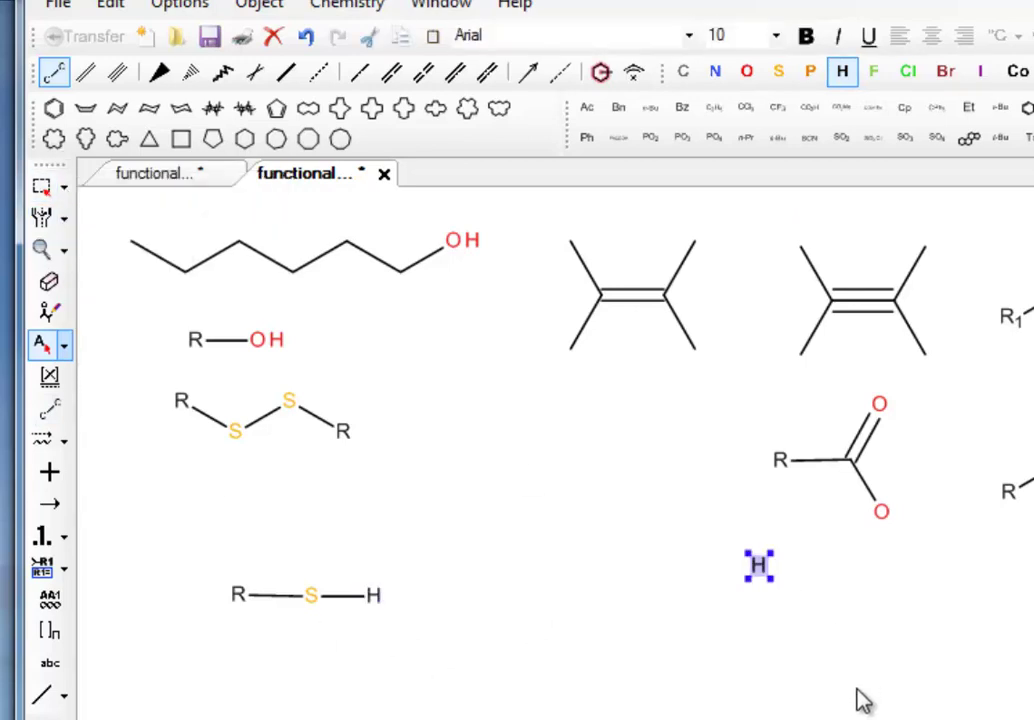
key(ctrl+z)
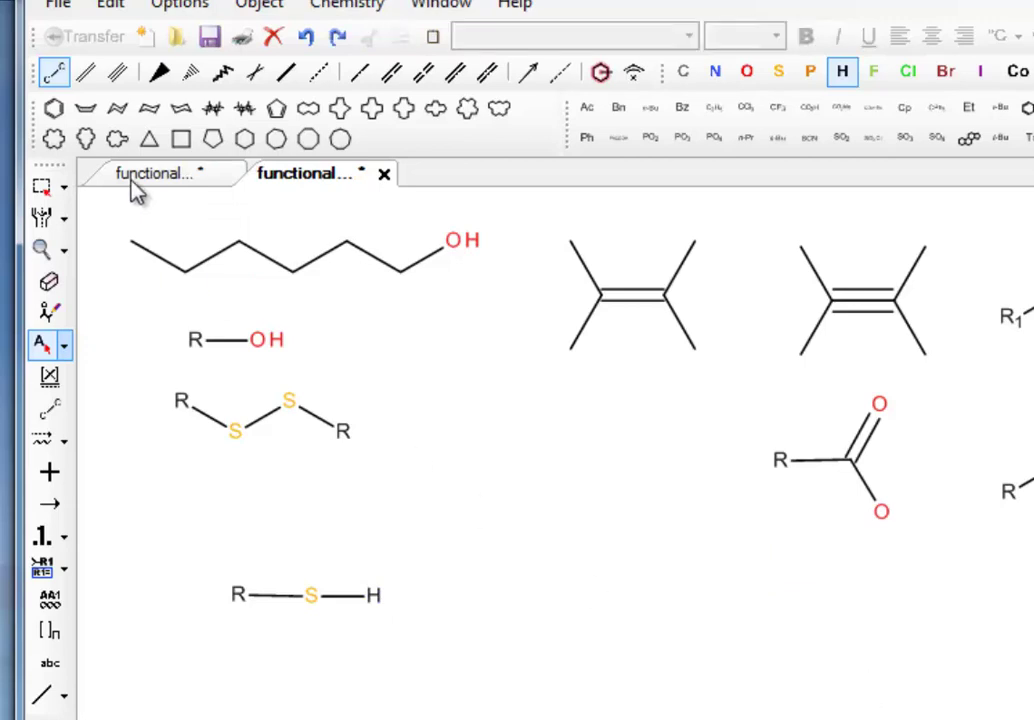
click(42, 187)
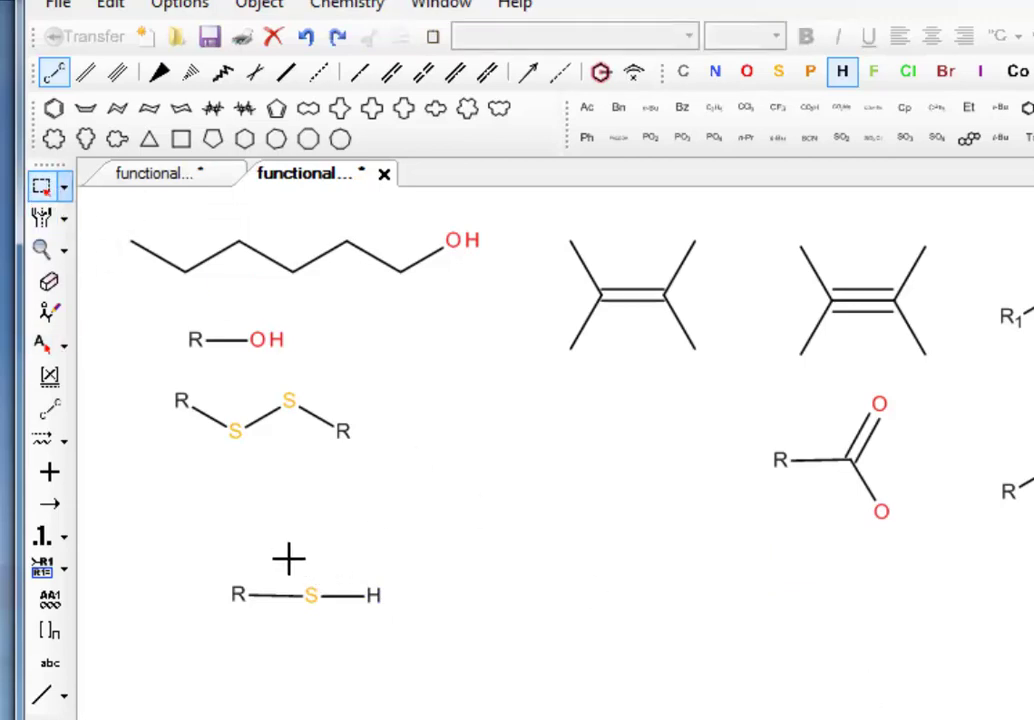
Step: Create an SH abbreviation from the S–H atoms, then expand it back into separate atoms
drag(288, 558, 404, 628)
right_click(377, 600)
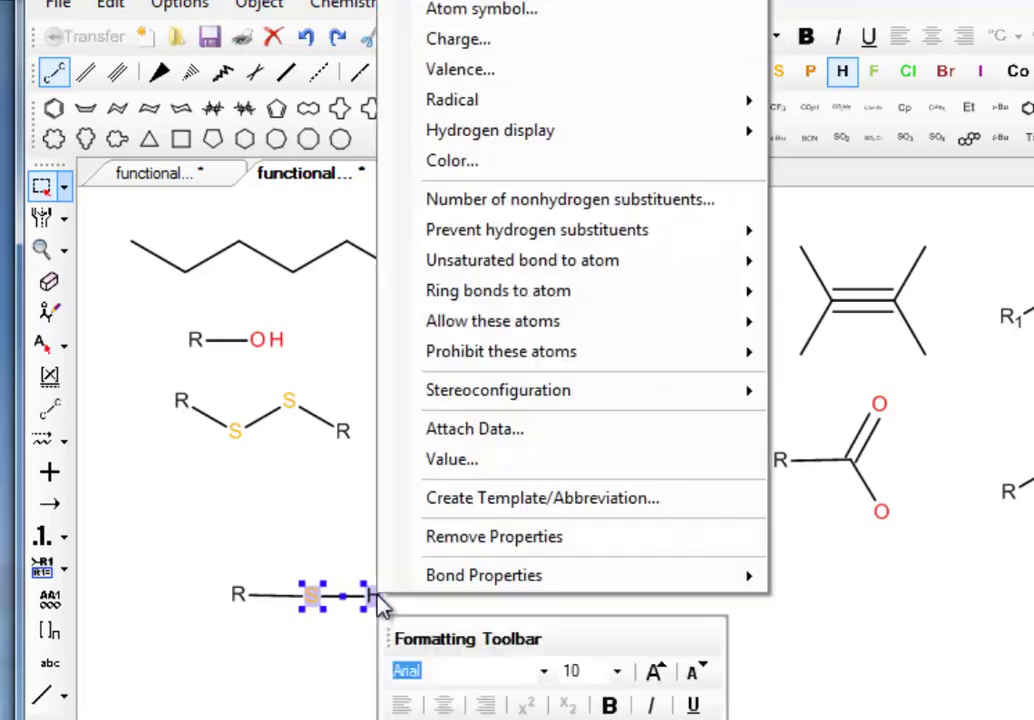
click(482, 503)
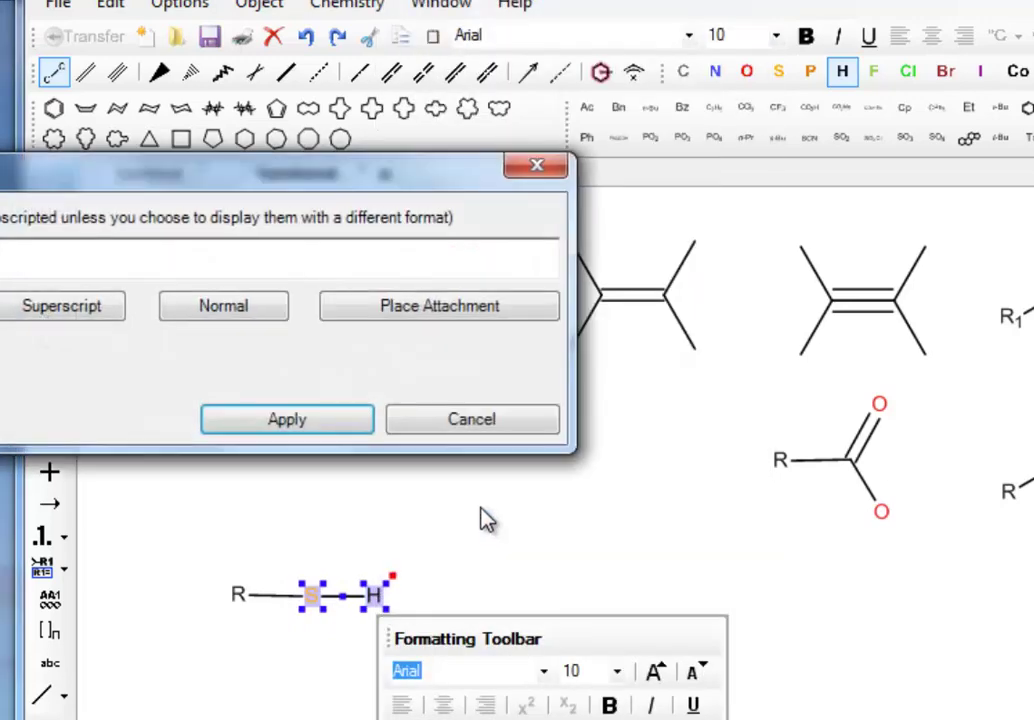
drag(175, 205, 812, 300)
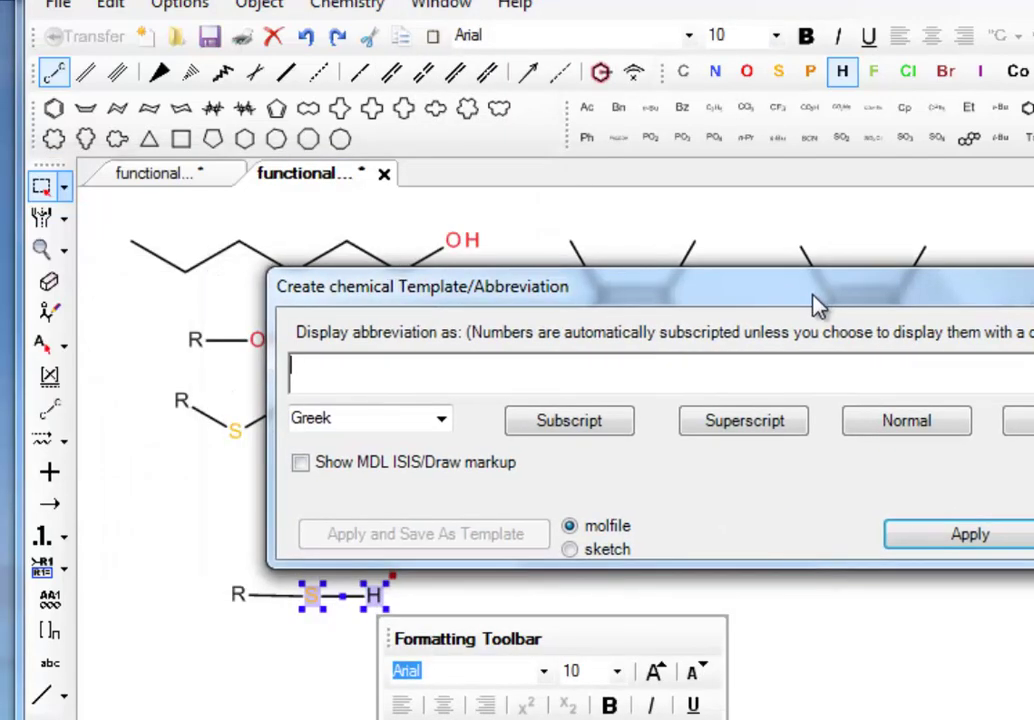
text(SH)
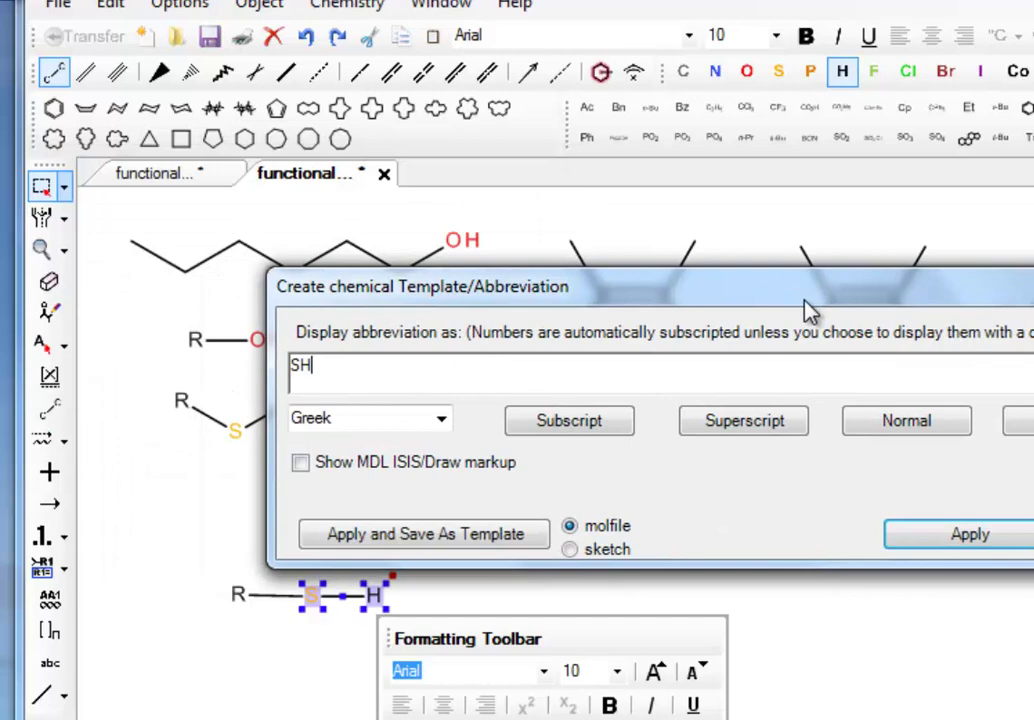
click(962, 540)
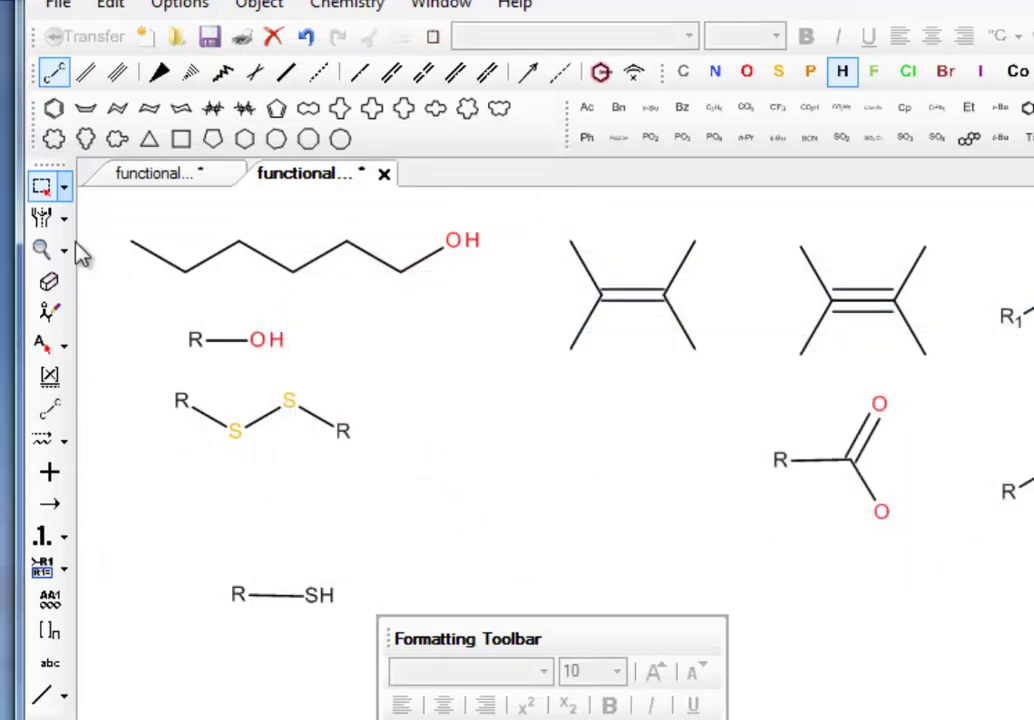
drag(295, 554, 344, 640)
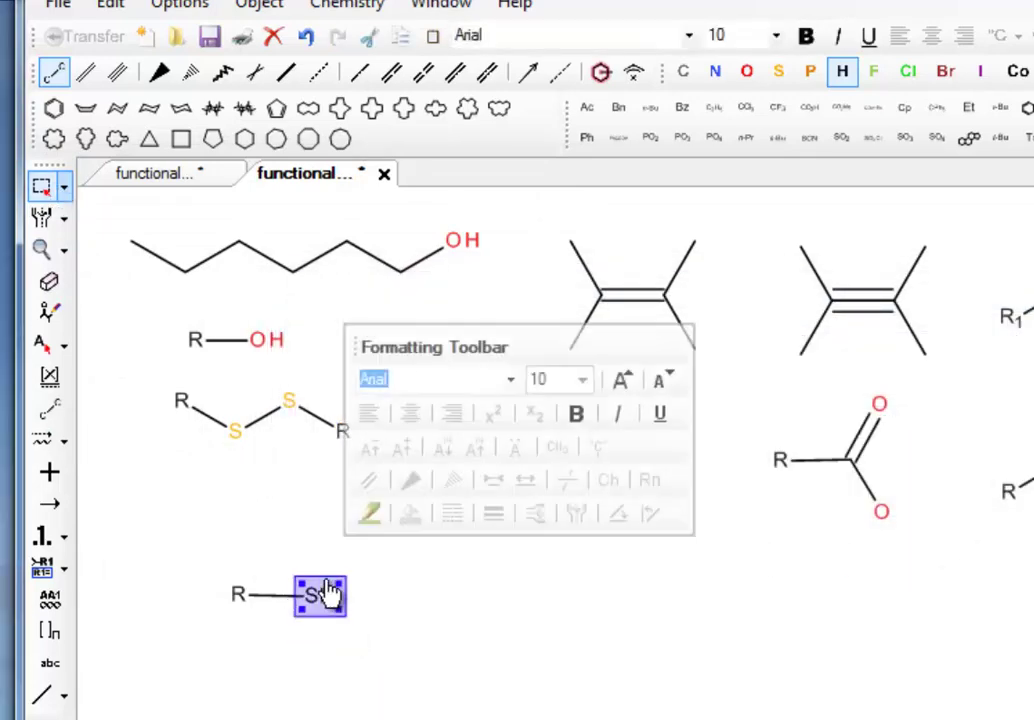
right_click(327, 597)
click(478, 638)
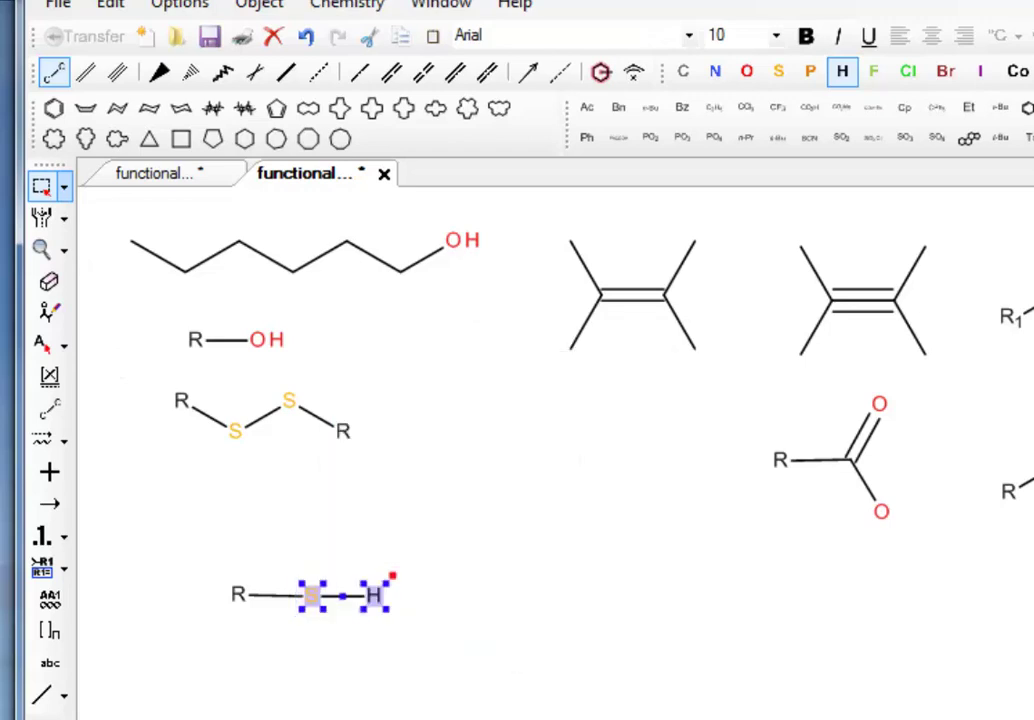
click(697, 603)
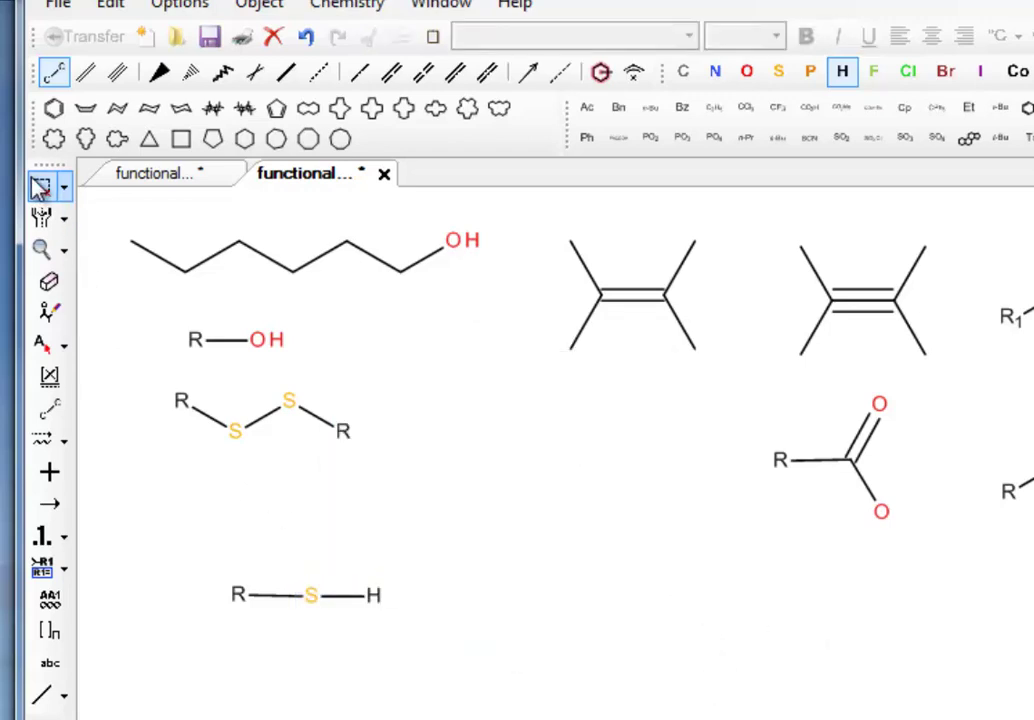
Step: Drag the R–S–H structure off toward the right edge of the page
drag(203, 545, 429, 644)
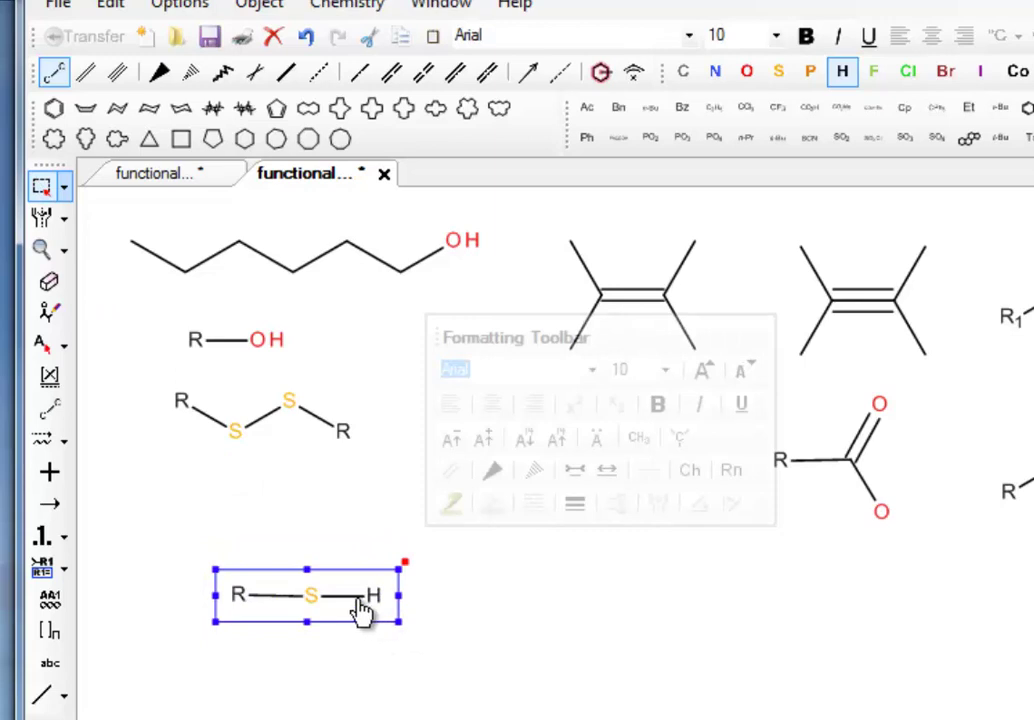
drag(362, 612, 572, 543)
drag(648, 562, 1030, 580)
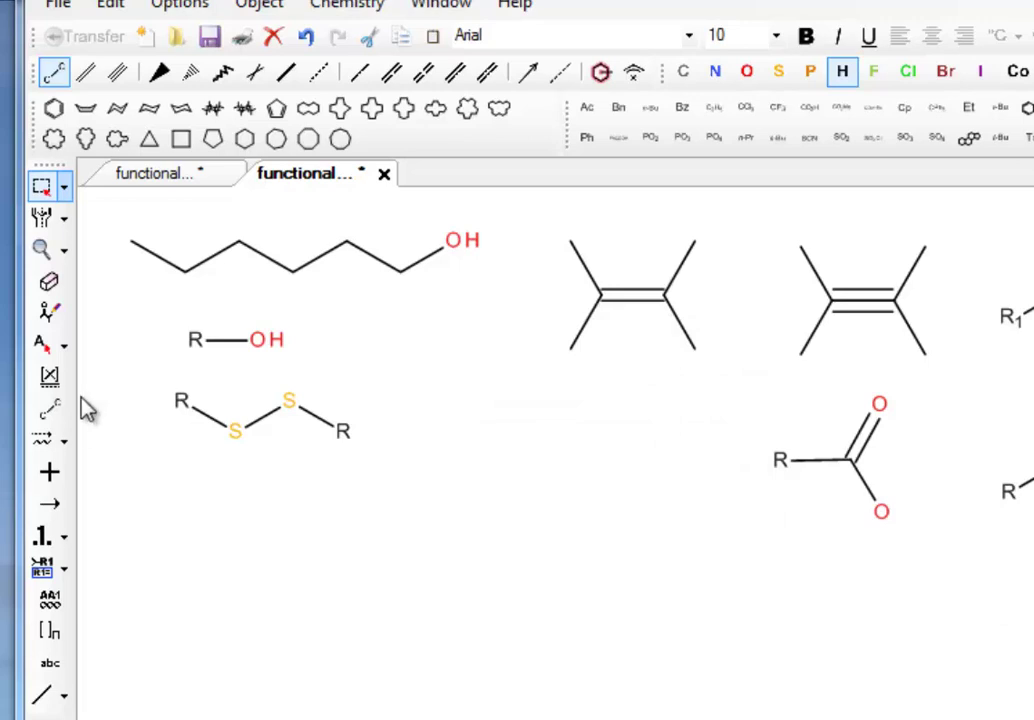
Step: Draw a new bond below the disulfide and label its ends R and H
click(58, 411)
drag(178, 603, 241, 605)
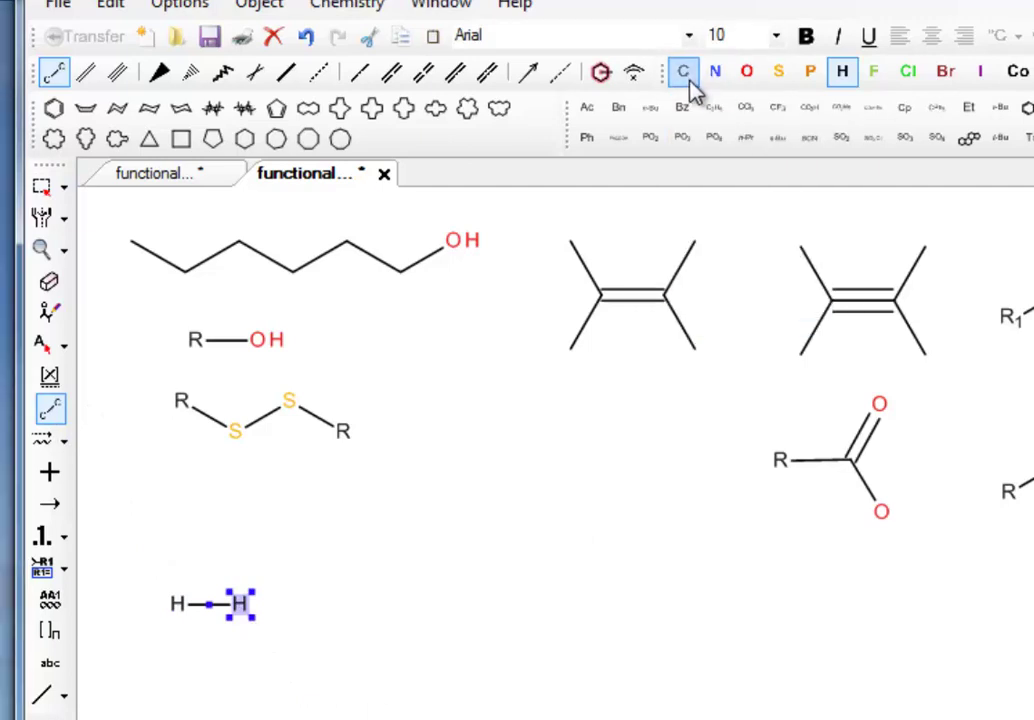
key(Return)
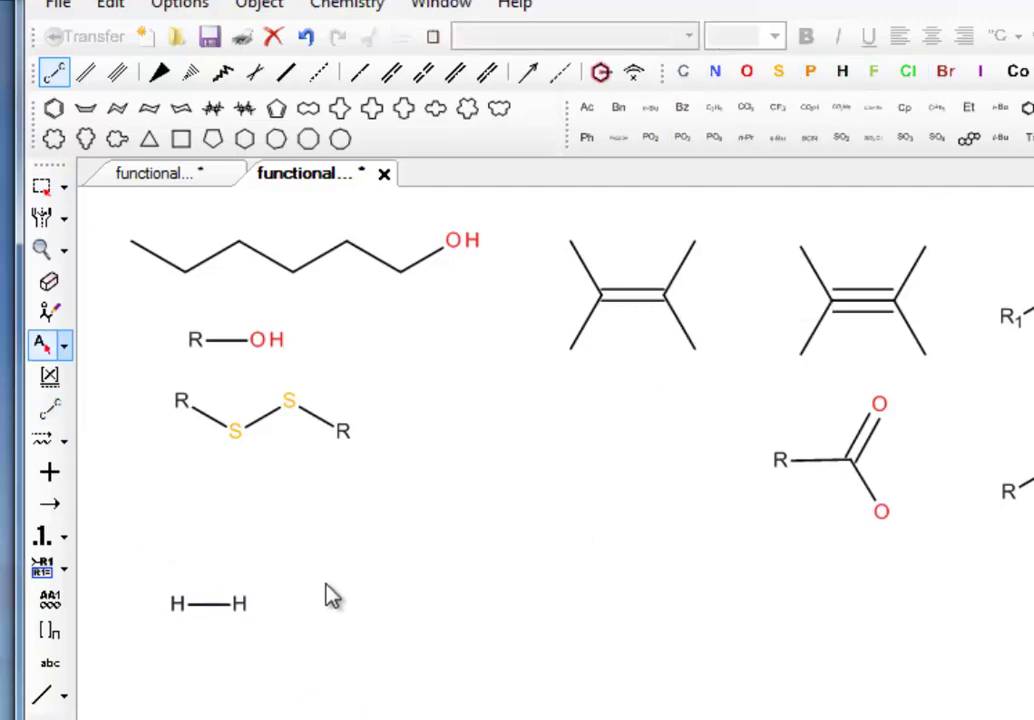
key(r)
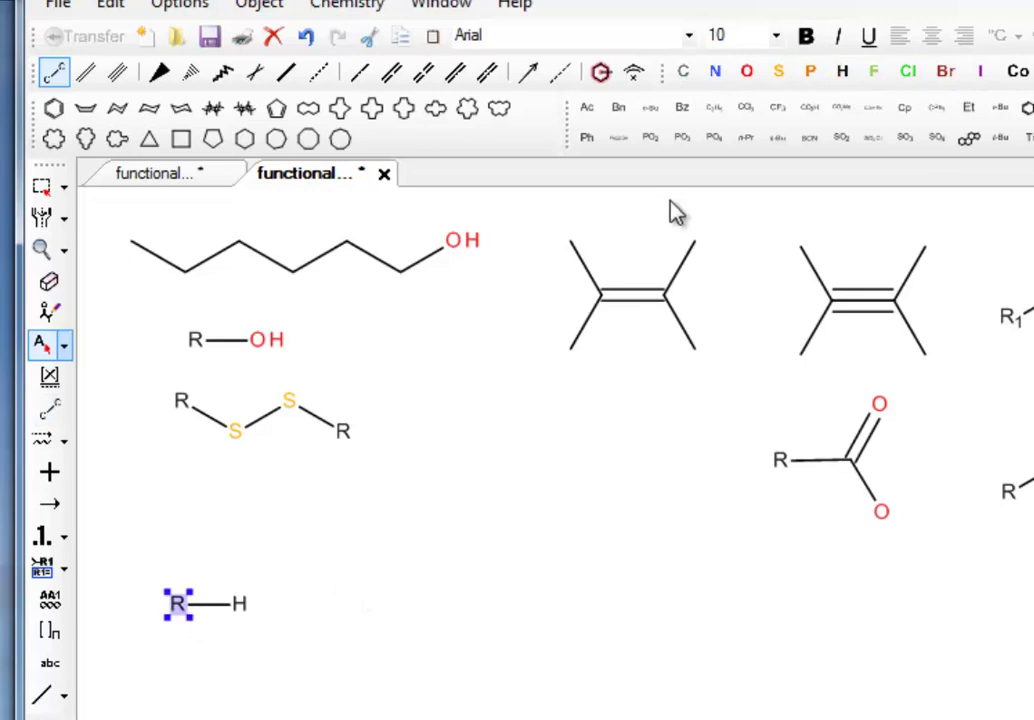
Step: Turn the H end into nitrogen displayed as NH2, then move the R–NH2 structure aside
click(715, 72)
click(241, 606)
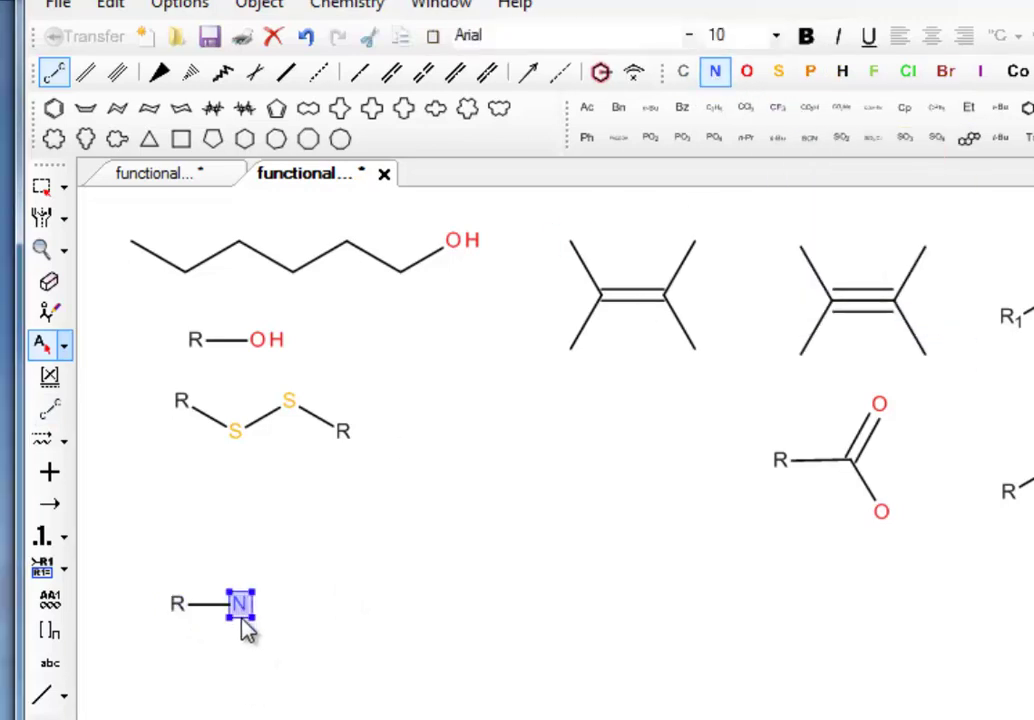
right_click(243, 608)
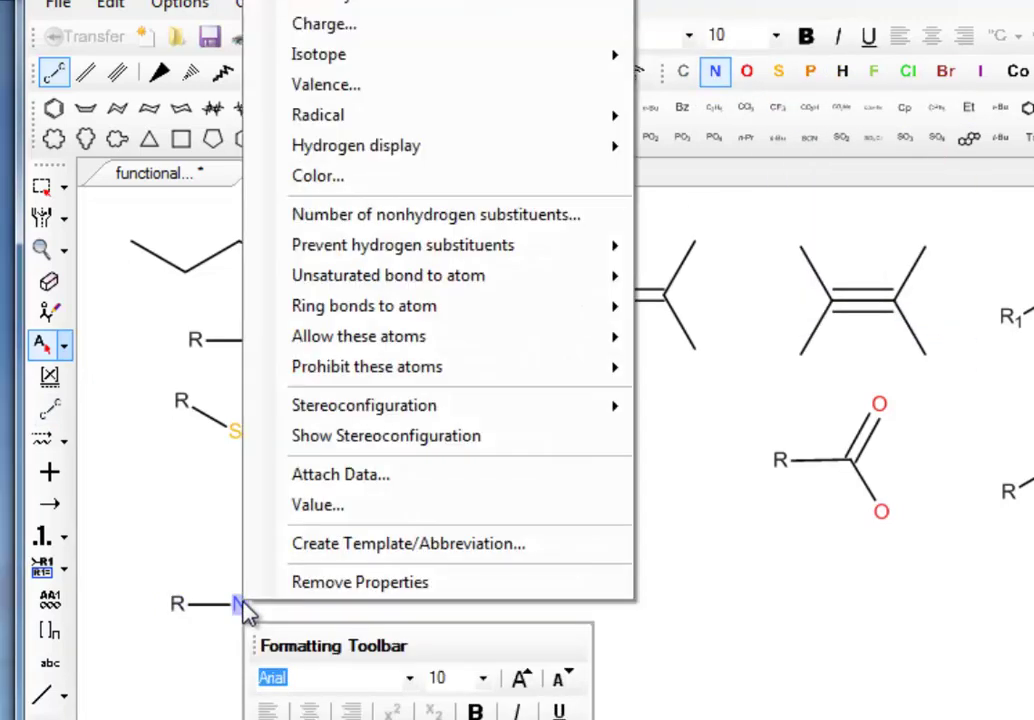
mouse_move(554, 254)
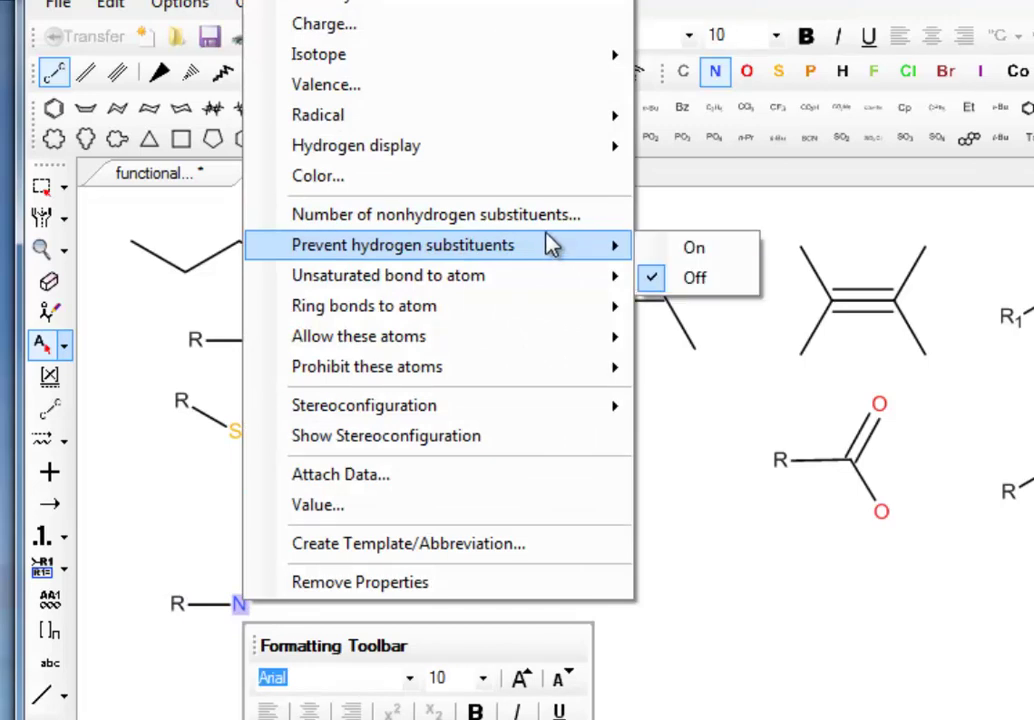
mouse_move(489, 153)
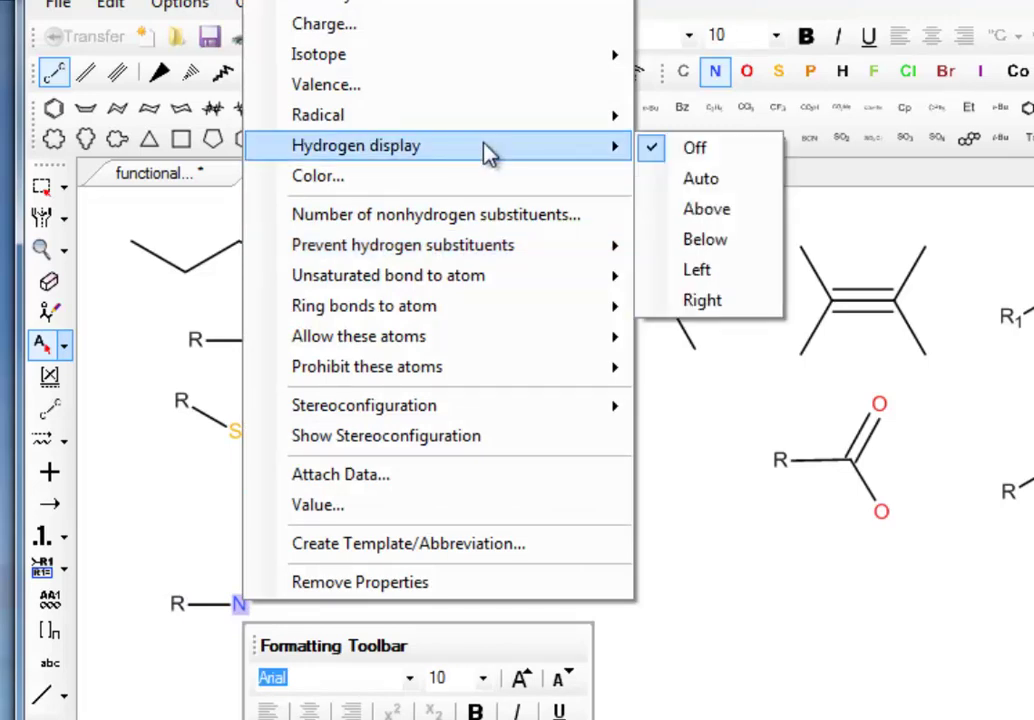
click(710, 180)
click(42, 186)
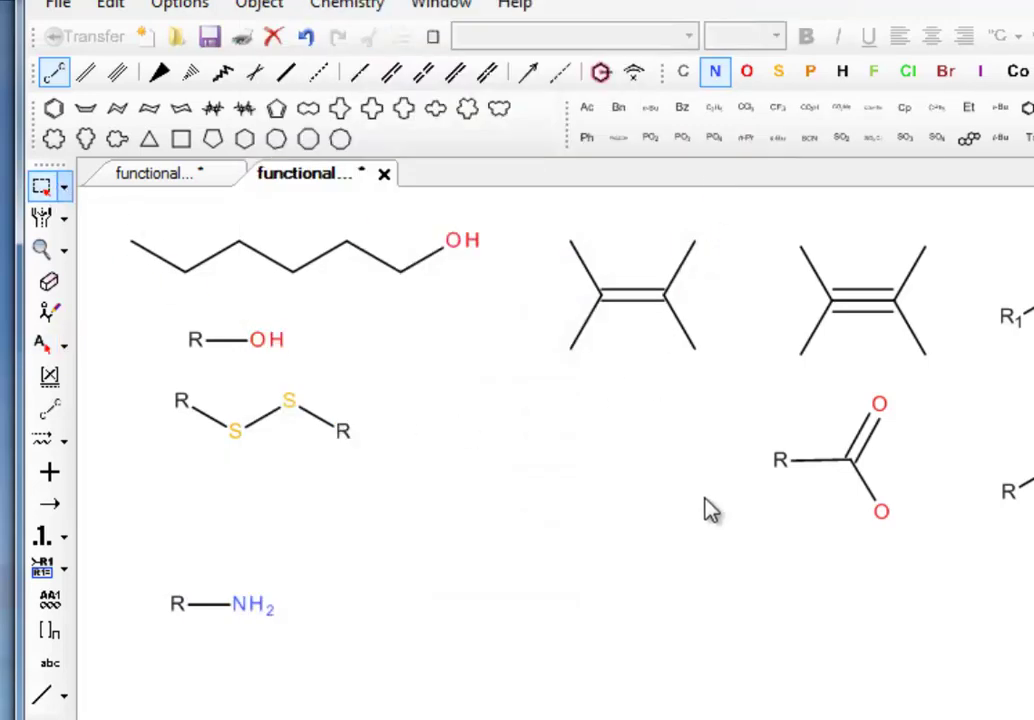
drag(150, 554, 1030, 620)
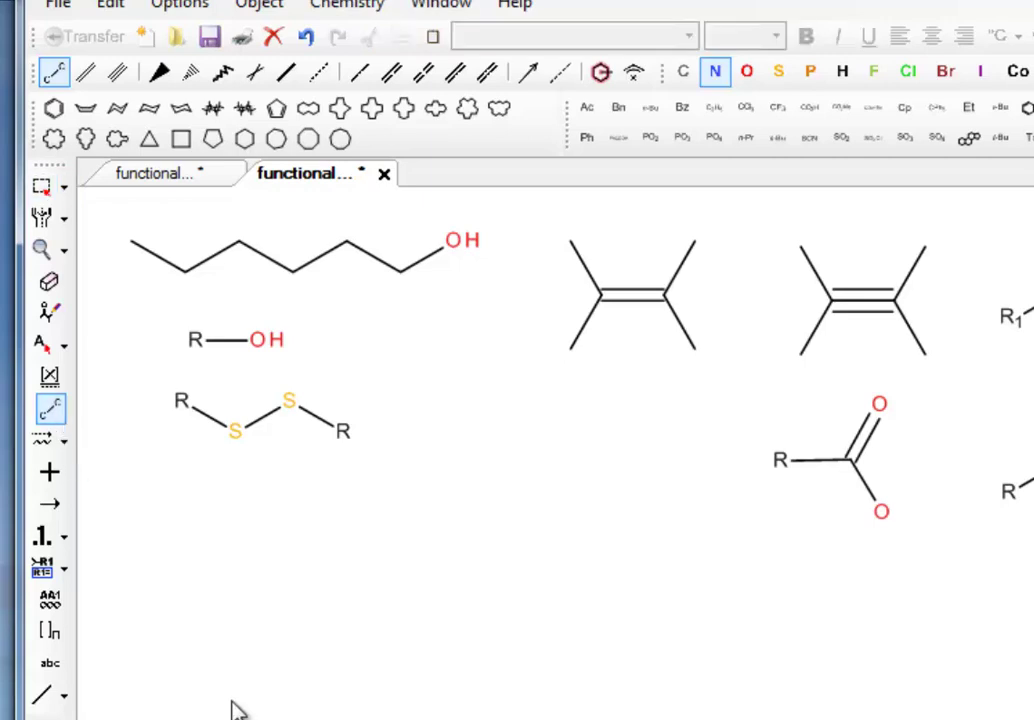
Step: Draw a bond near bottom left with R on the left and an explicitly labelled carbon
drag(222, 668, 272, 675)
click(272, 655)
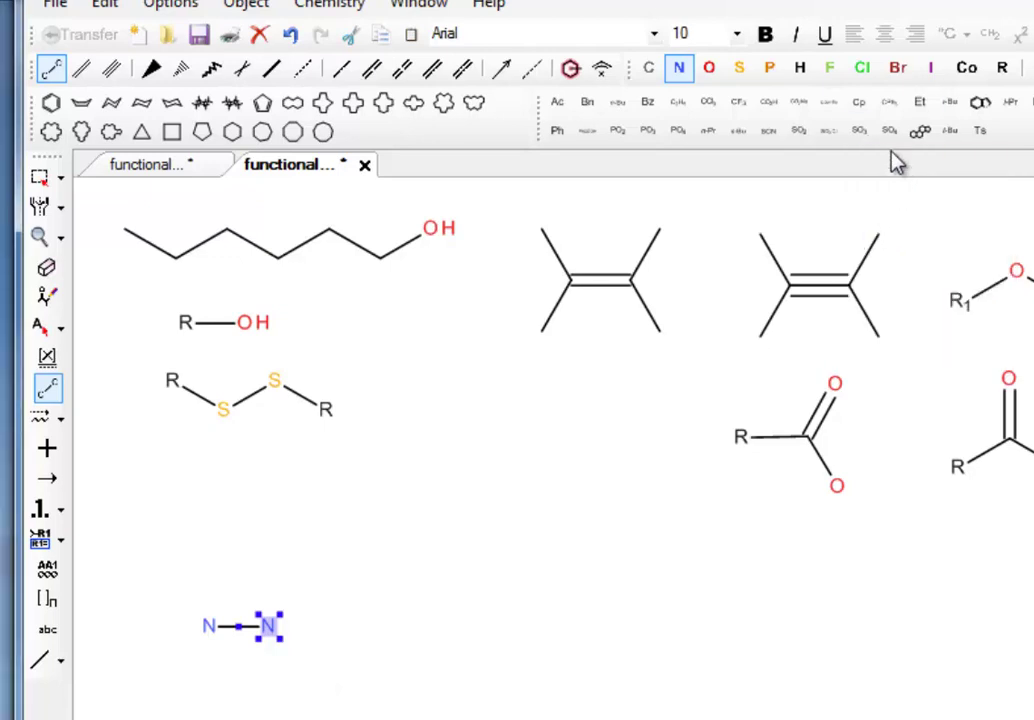
click(1002, 70)
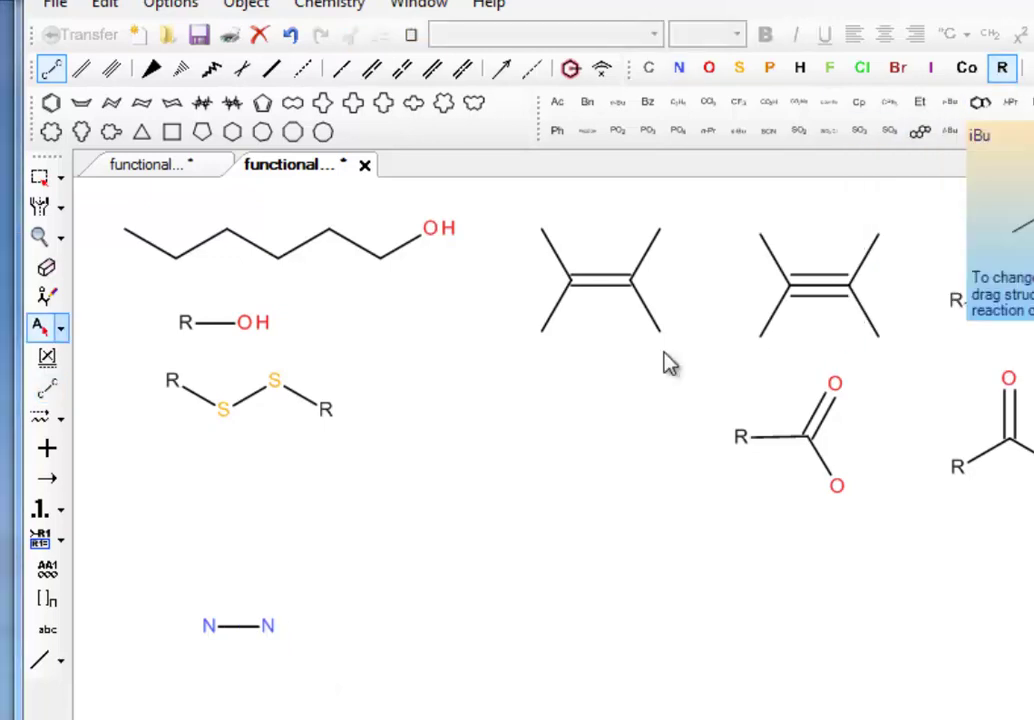
click(209, 627)
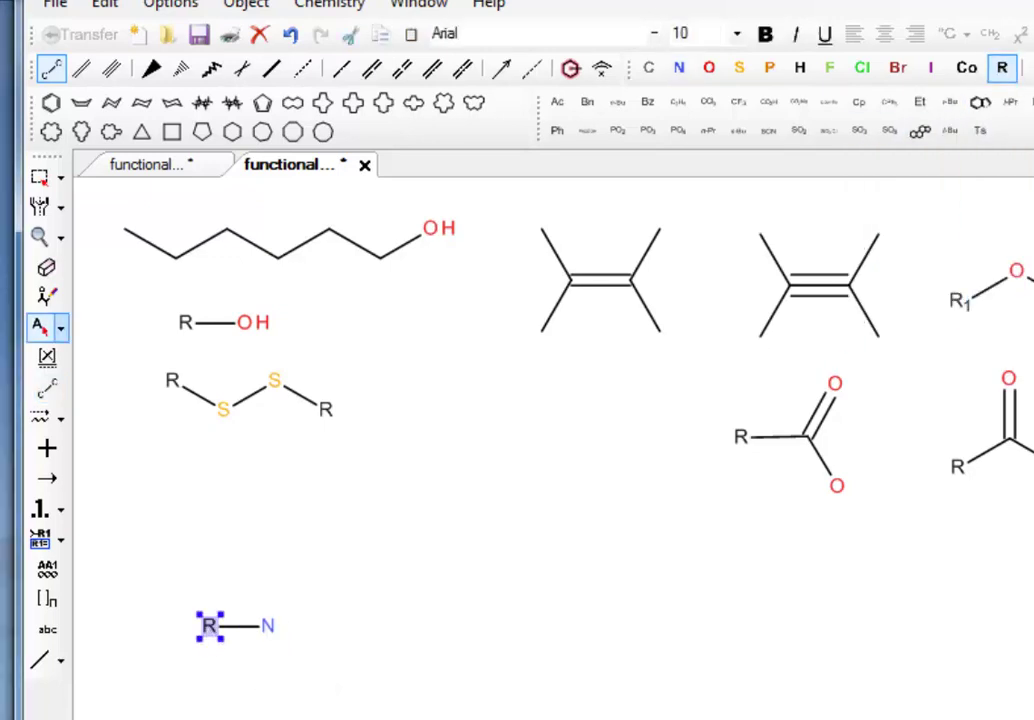
right_click(270, 632)
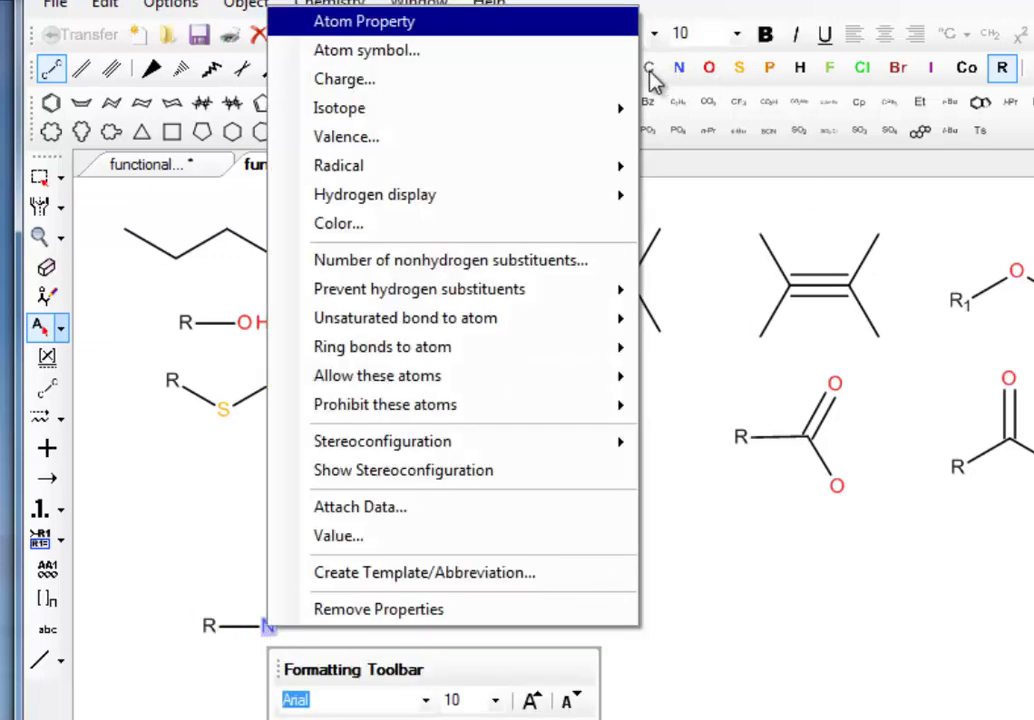
click(650, 70)
click(269, 627)
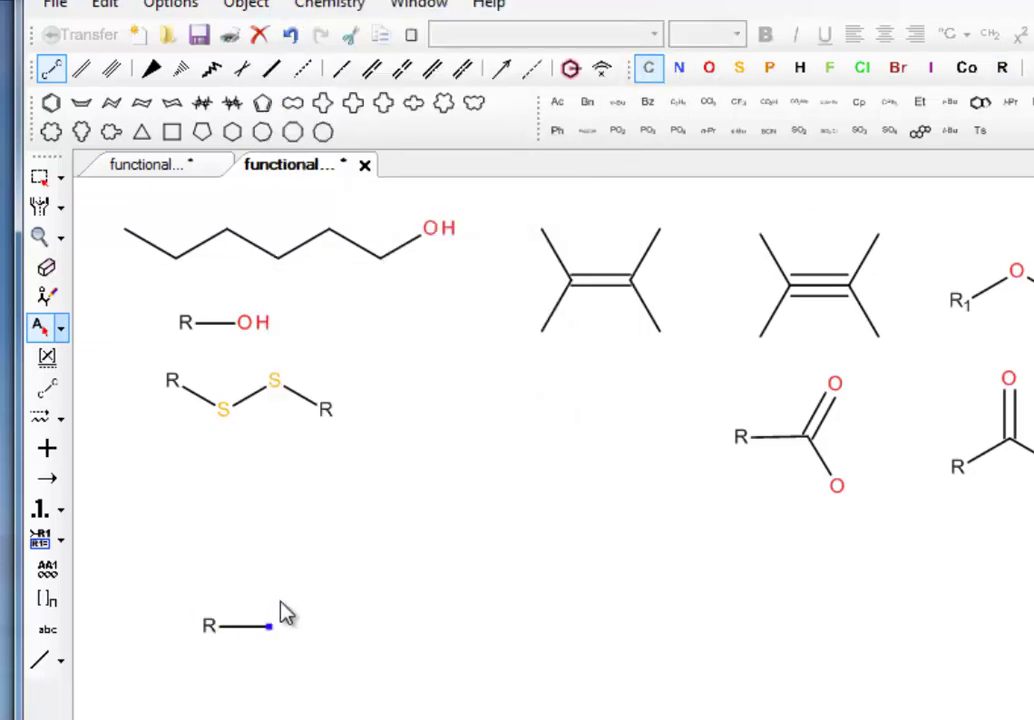
right_click(269, 628)
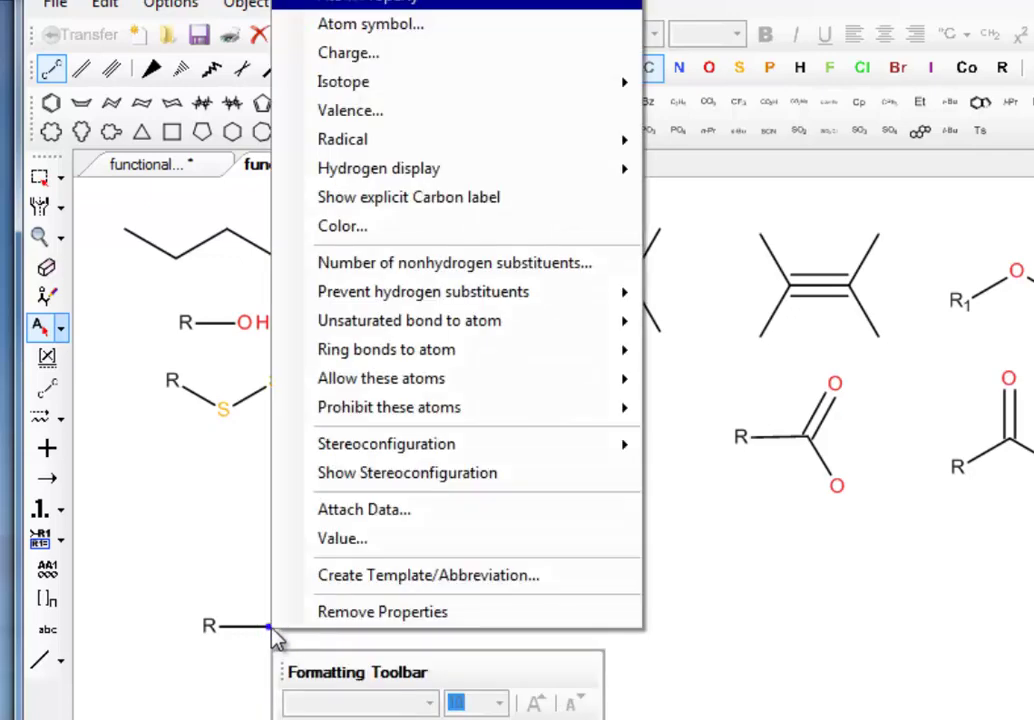
click(407, 198)
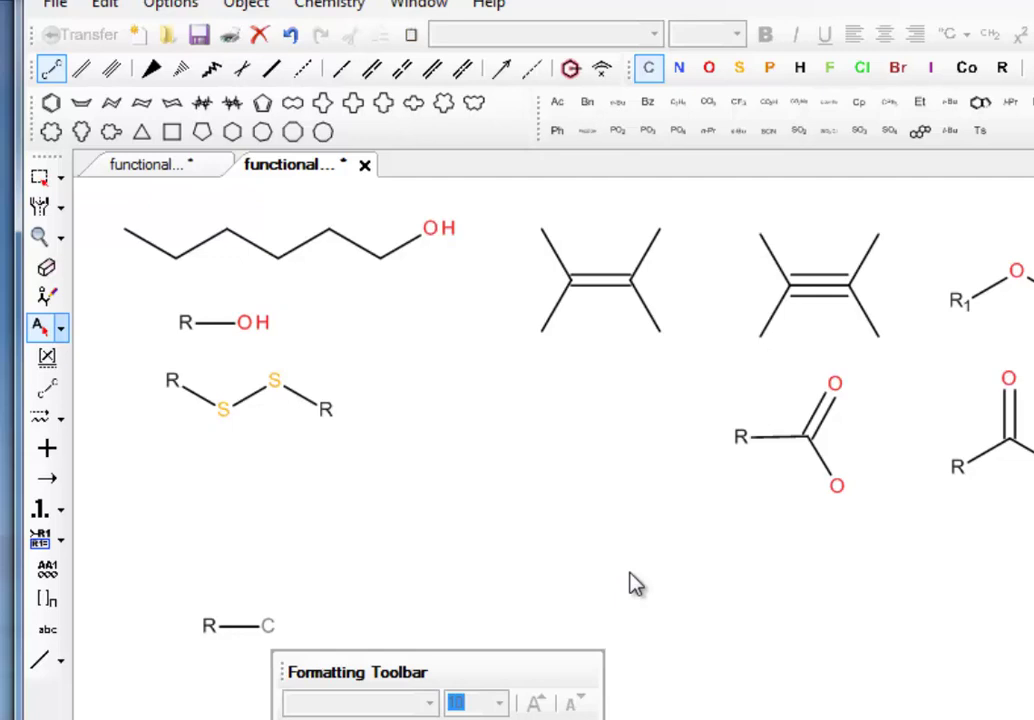
Step: Add two bonds from the carbon, making the upper one a C=O double bond to oxygen
click(47, 388)
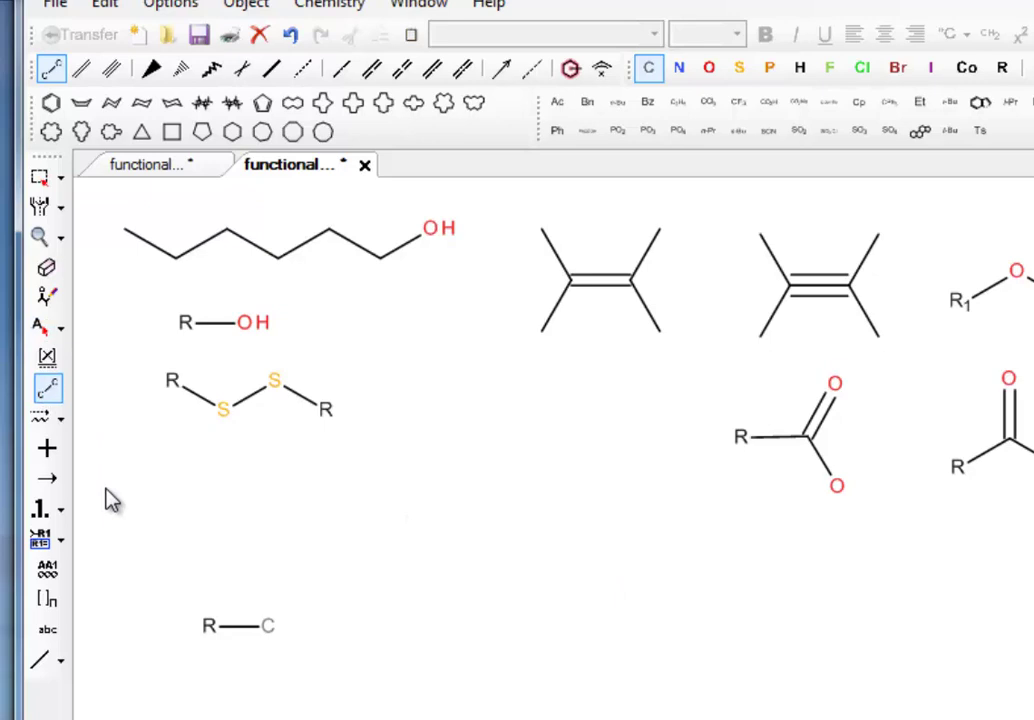
click(269, 627)
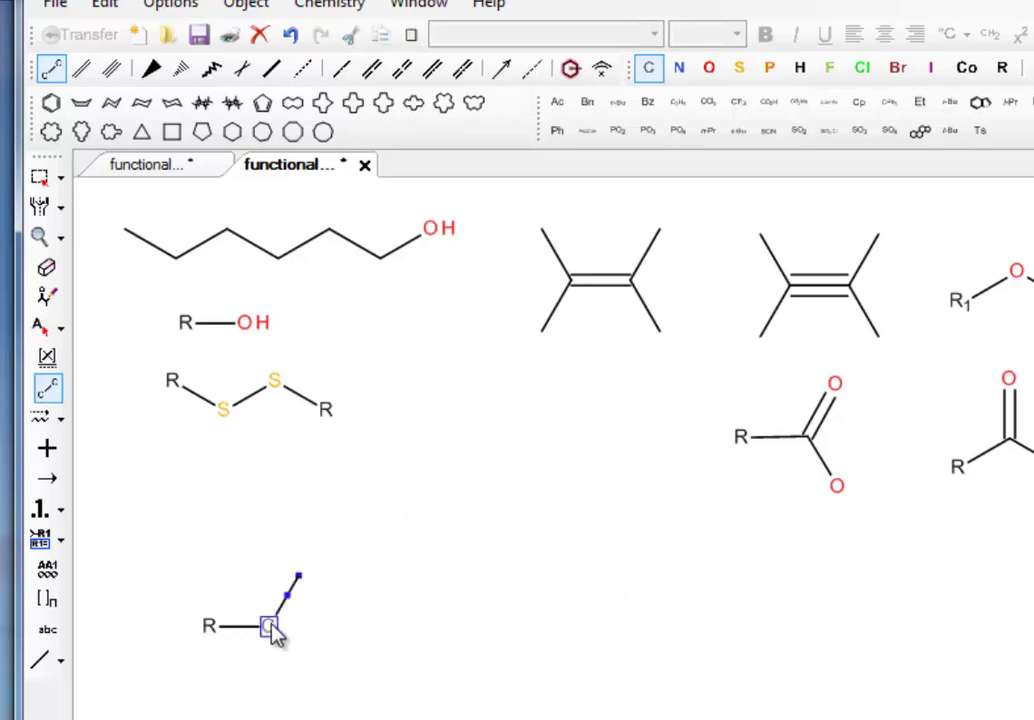
click(270, 628)
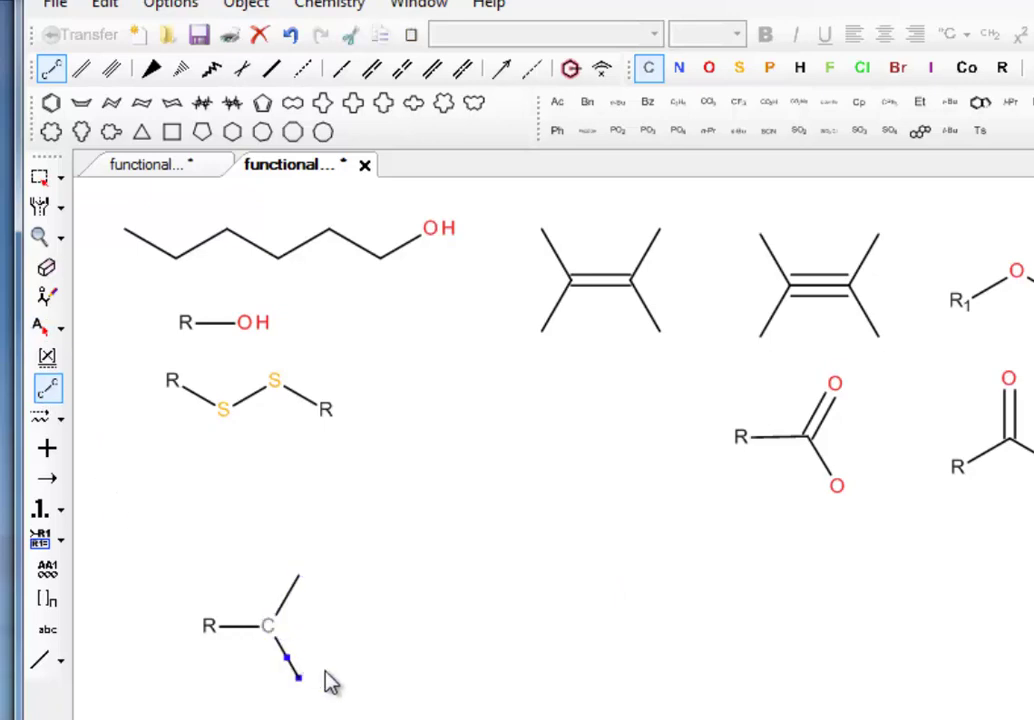
click(294, 600)
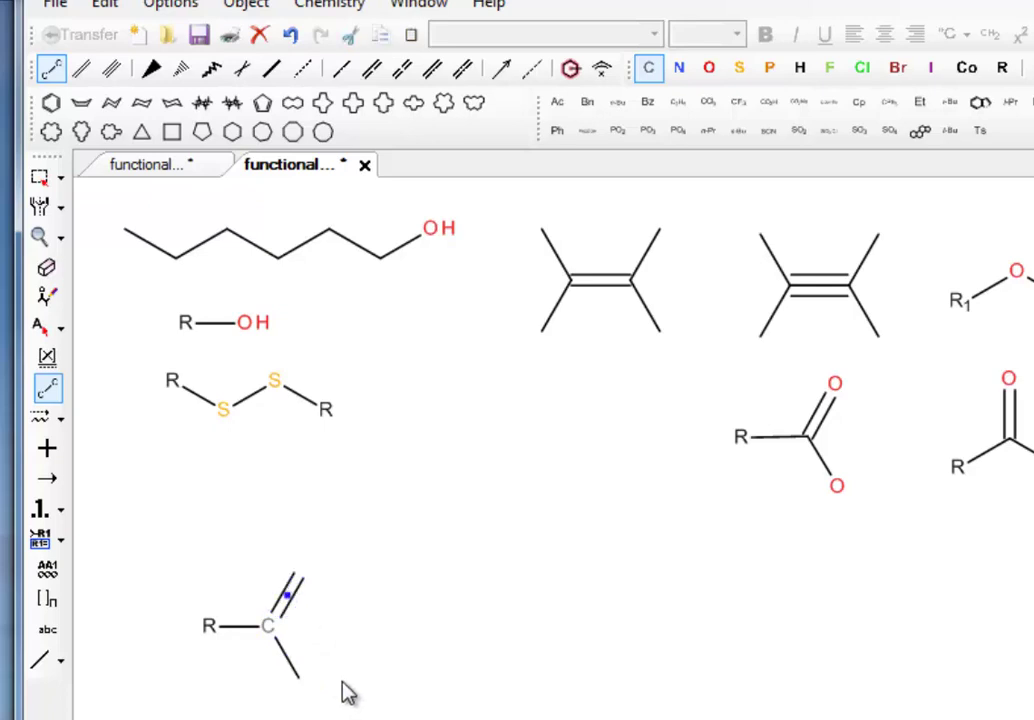
click(709, 68)
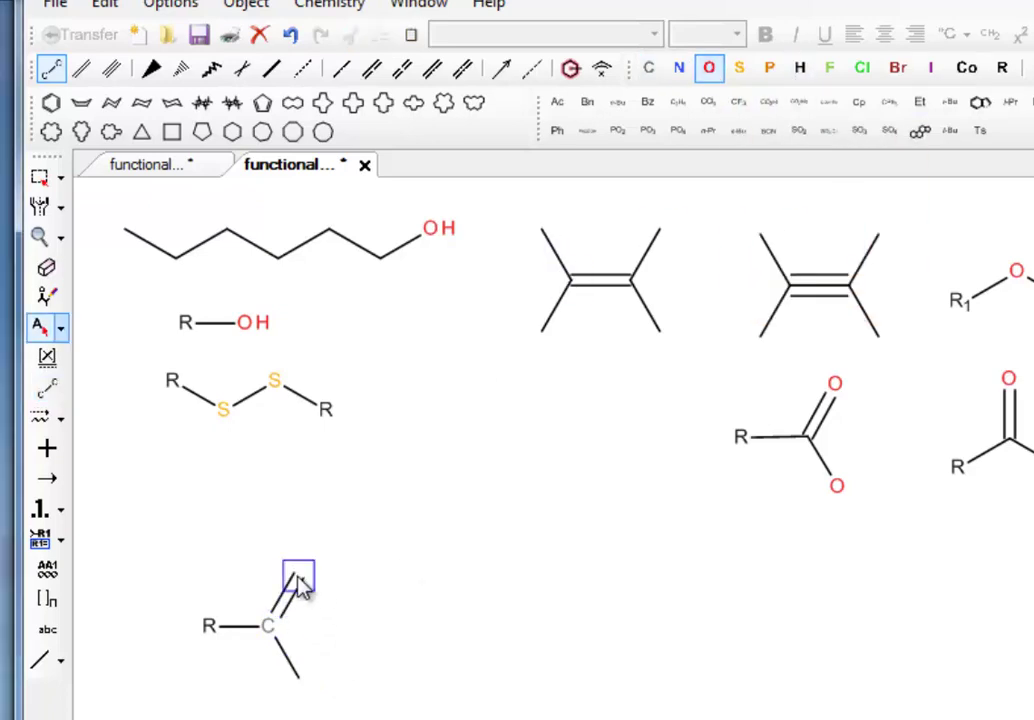
click(299, 576)
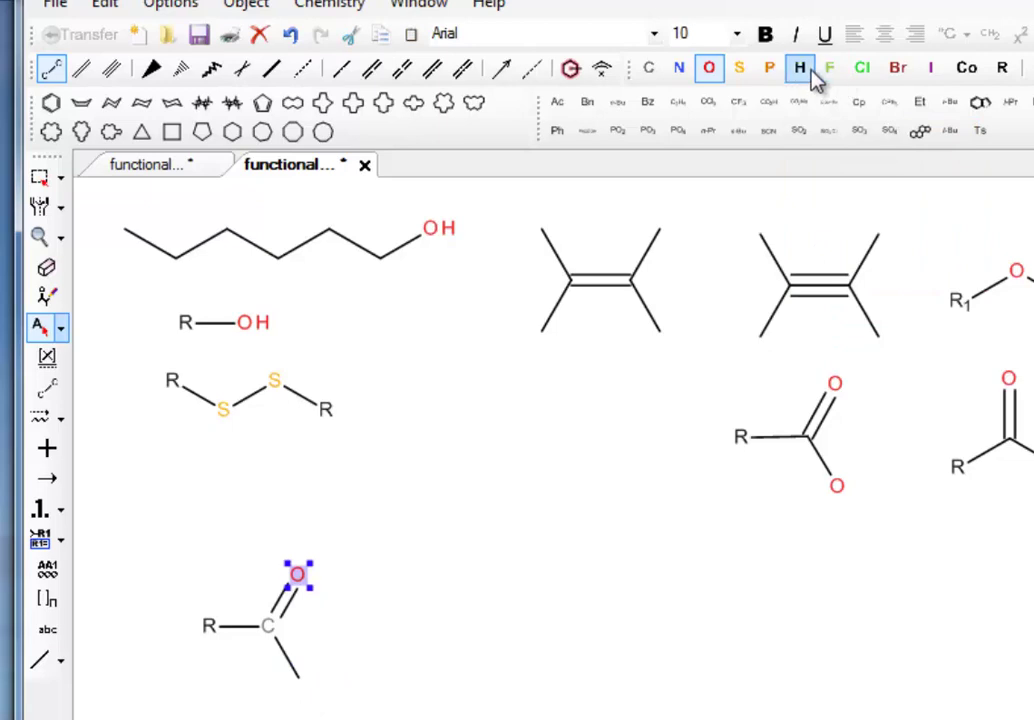
Step: Put nitrogen on the lower bond's end and display its hydrogens as NH2
click(679, 68)
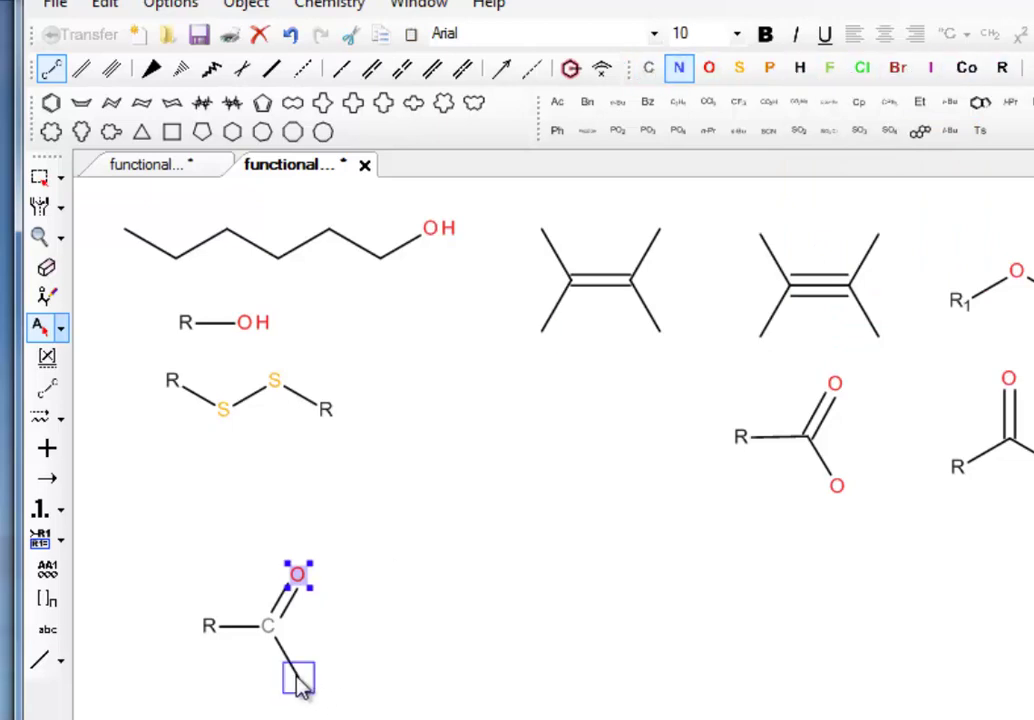
click(299, 680)
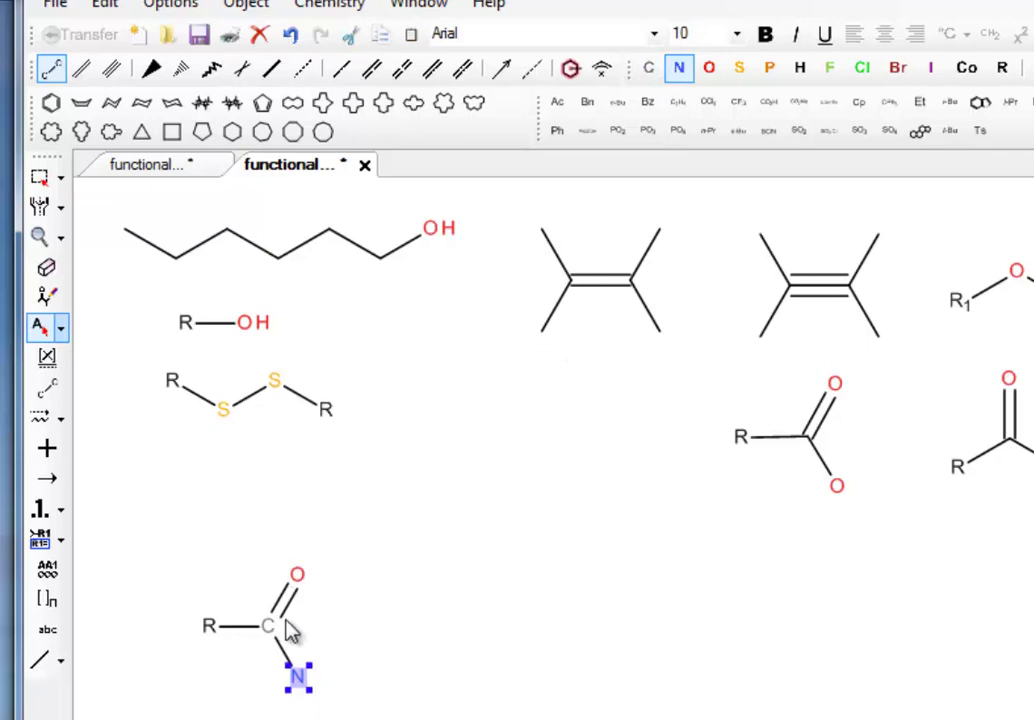
right_click(303, 686)
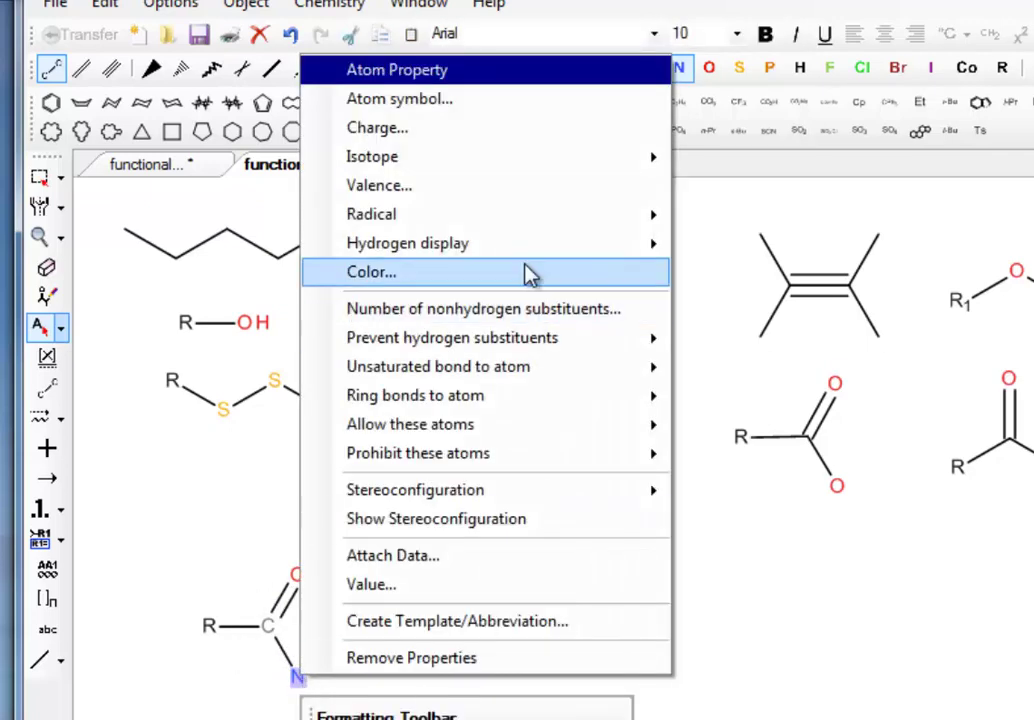
mouse_move(531, 247)
click(730, 276)
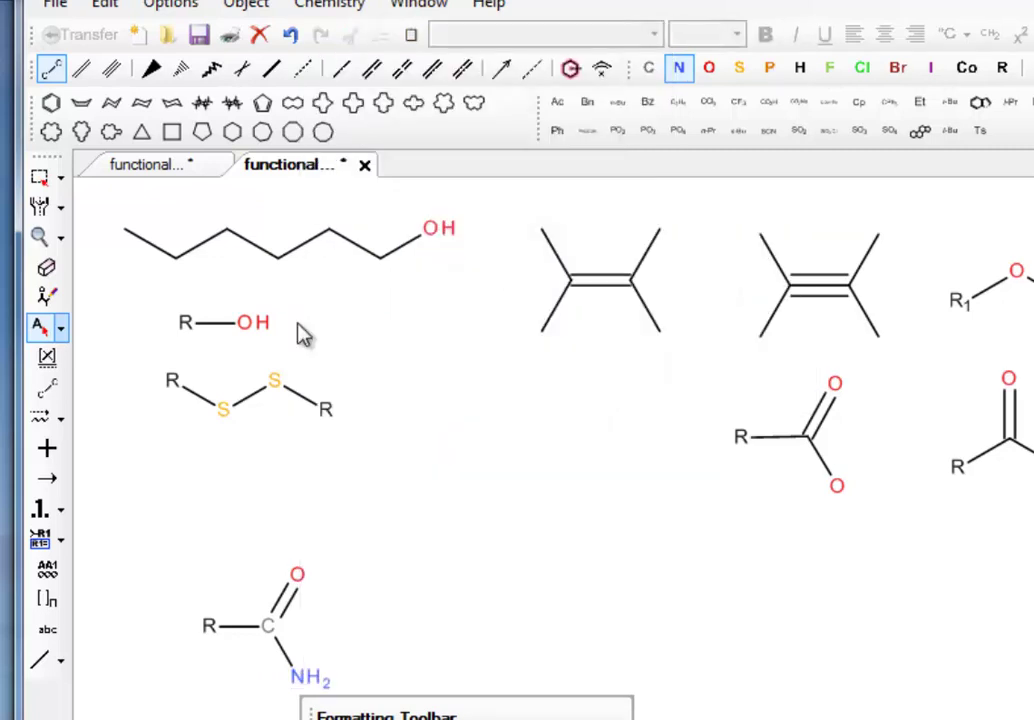
click(40, 178)
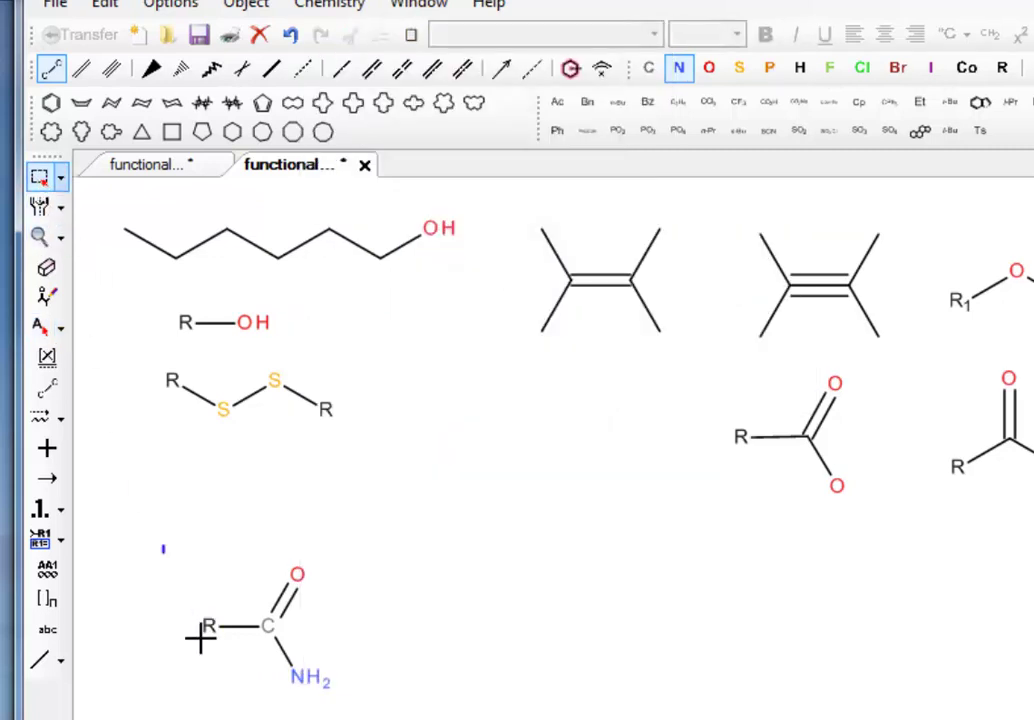
Step: Drag the R–C(=O)–NH2 amide up between the disulfide and the alkene
drag(163, 548, 351, 715)
drag(315, 677, 482, 445)
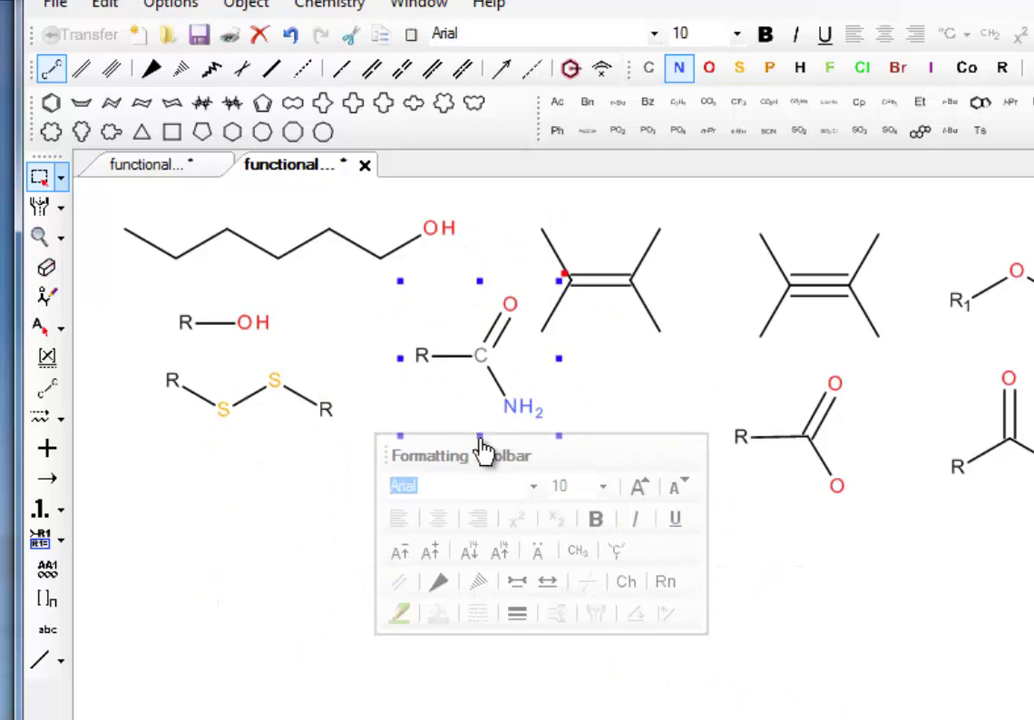
click(891, 650)
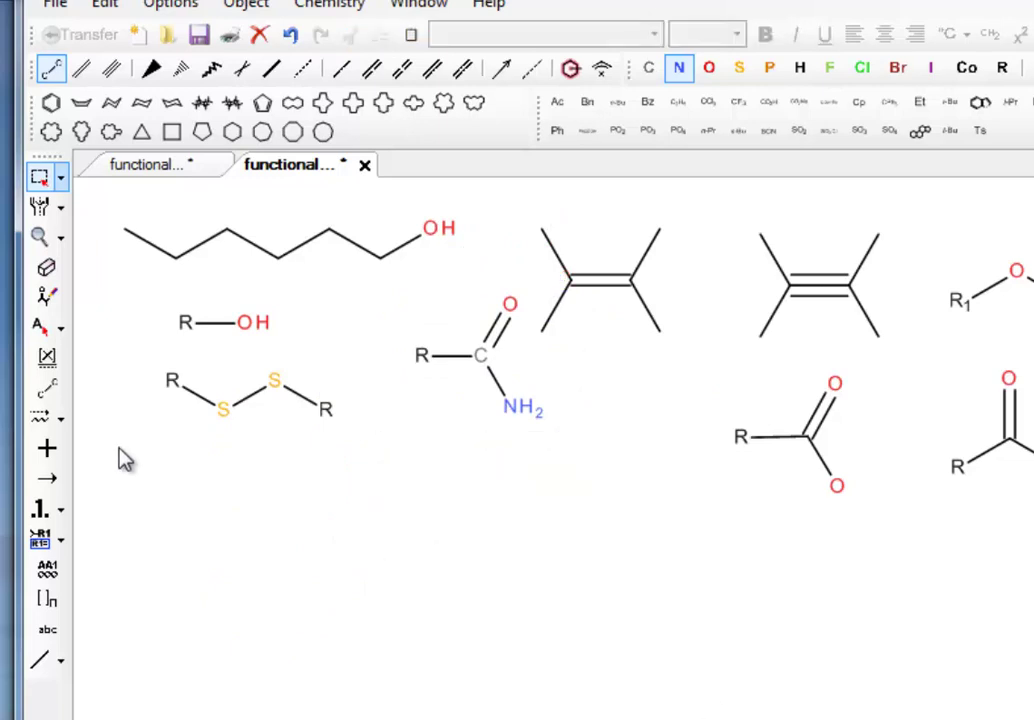
Step: Draw a new R–N fragment at lower left and add the Nitrogen template set
click(47, 389)
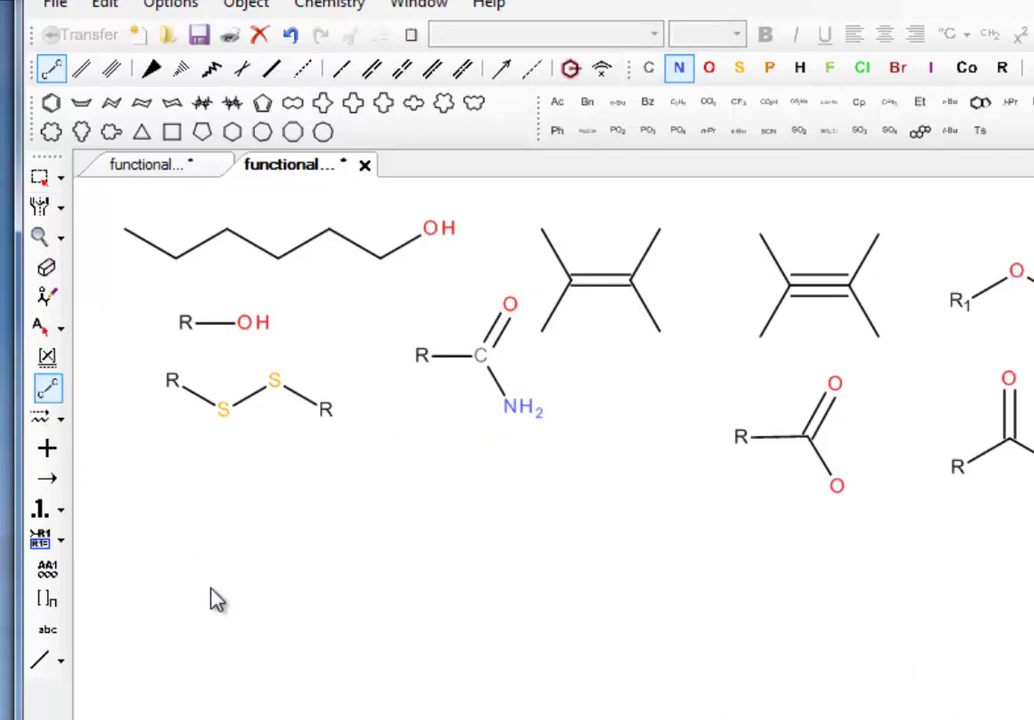
drag(205, 578, 265, 580)
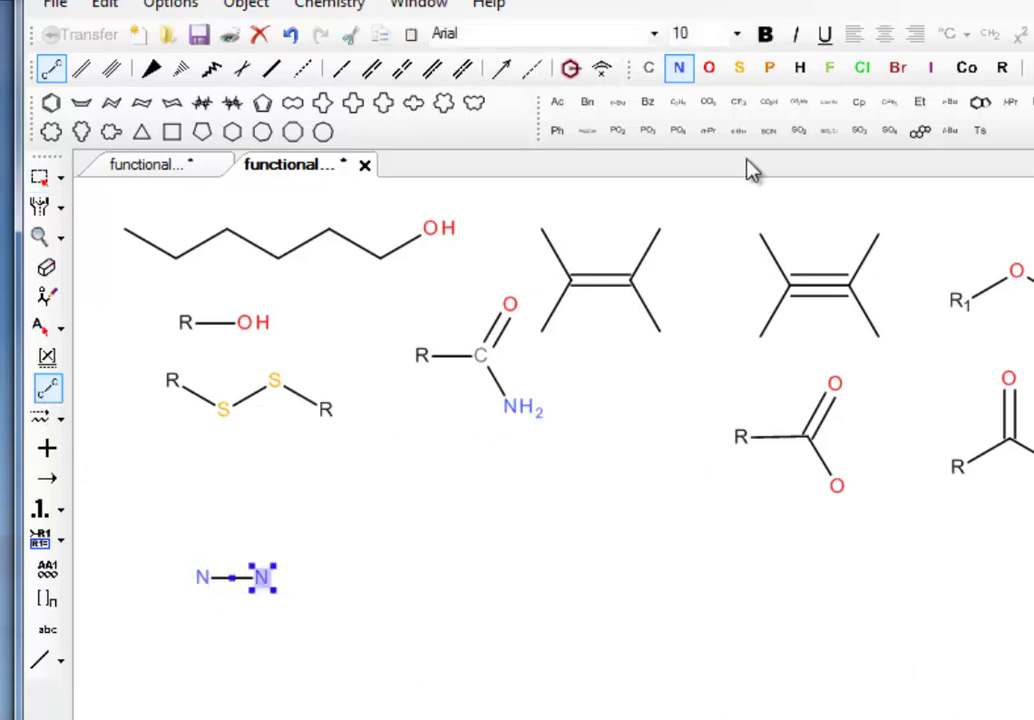
click(1002, 67)
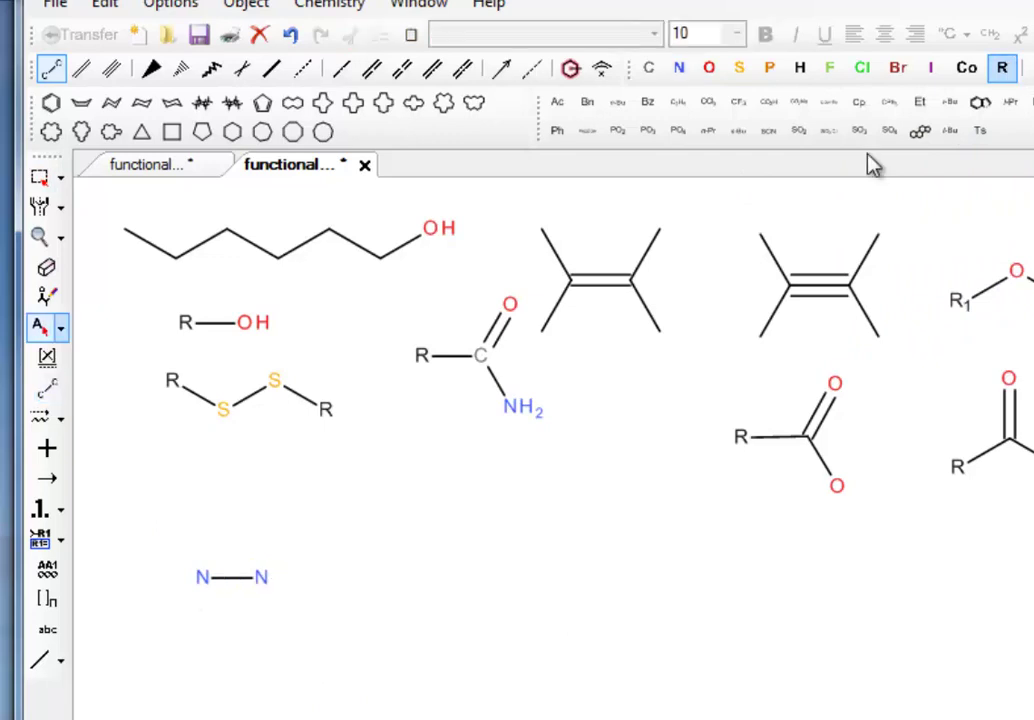
click(206, 579)
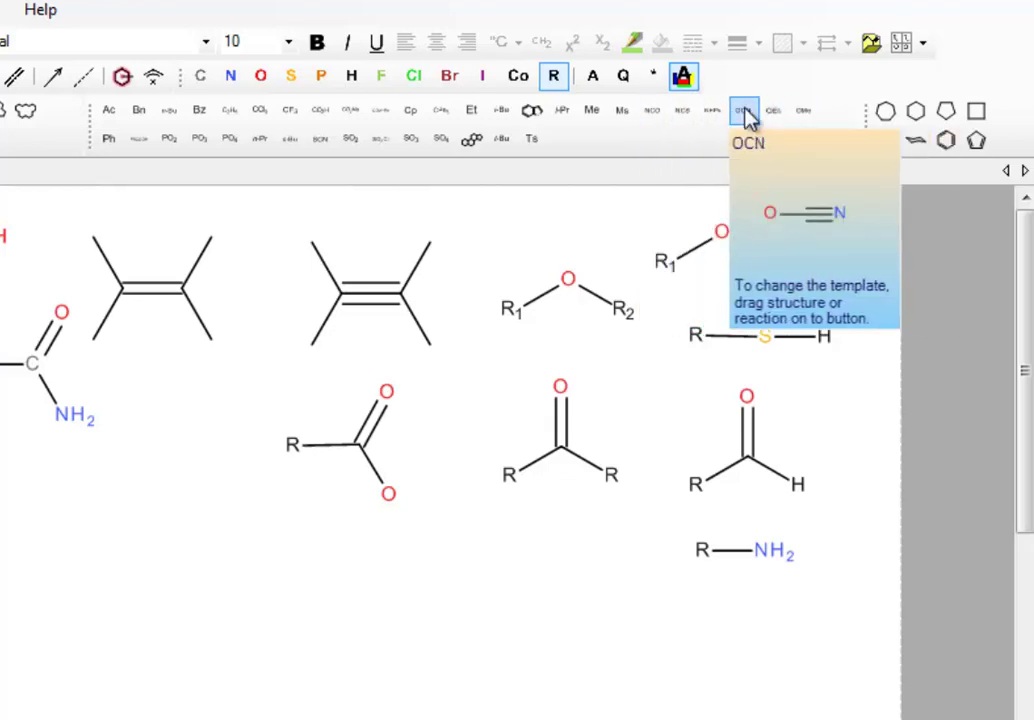
click(924, 45)
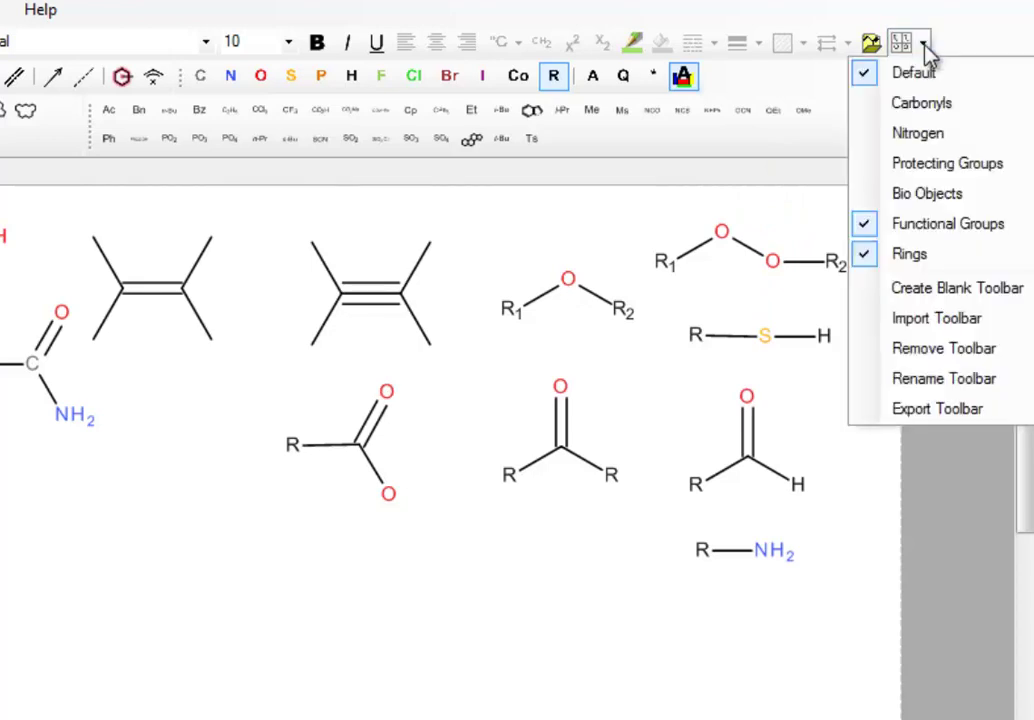
click(926, 140)
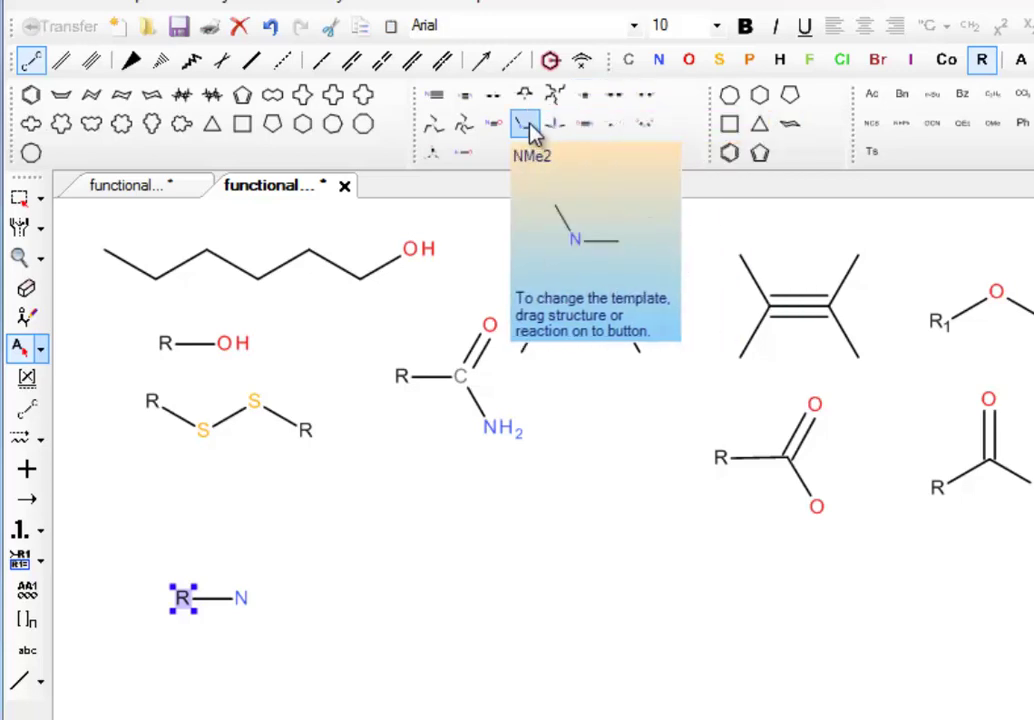
Step: Attach the NO2 template to the fragment's nitrogen atom
click(617, 128)
click(241, 598)
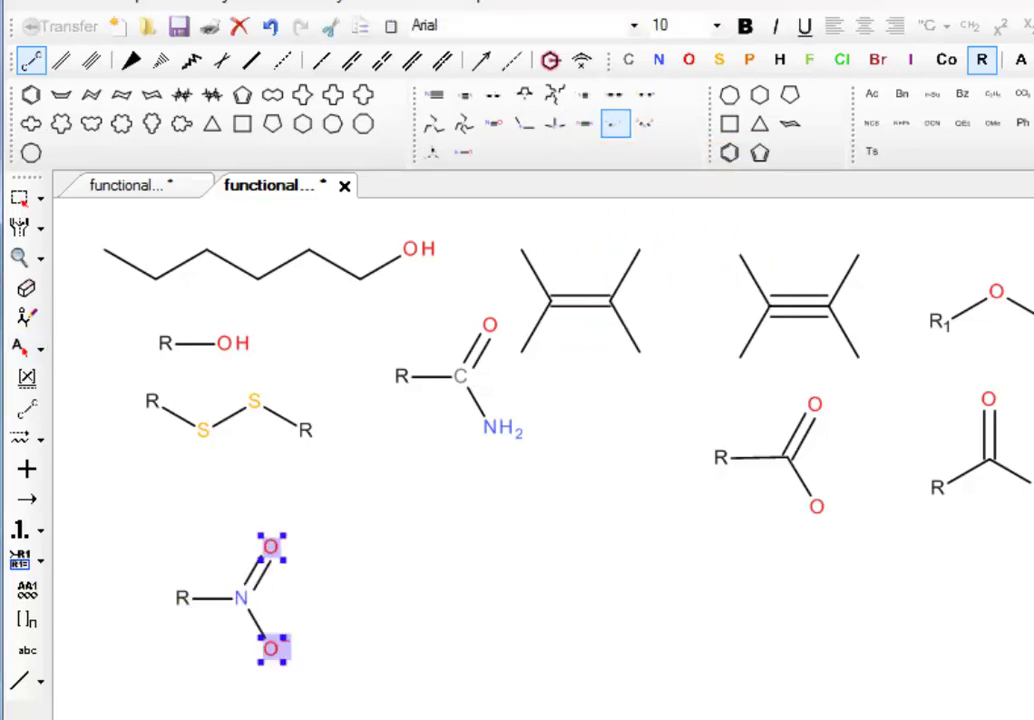
click(22, 199)
click(555, 565)
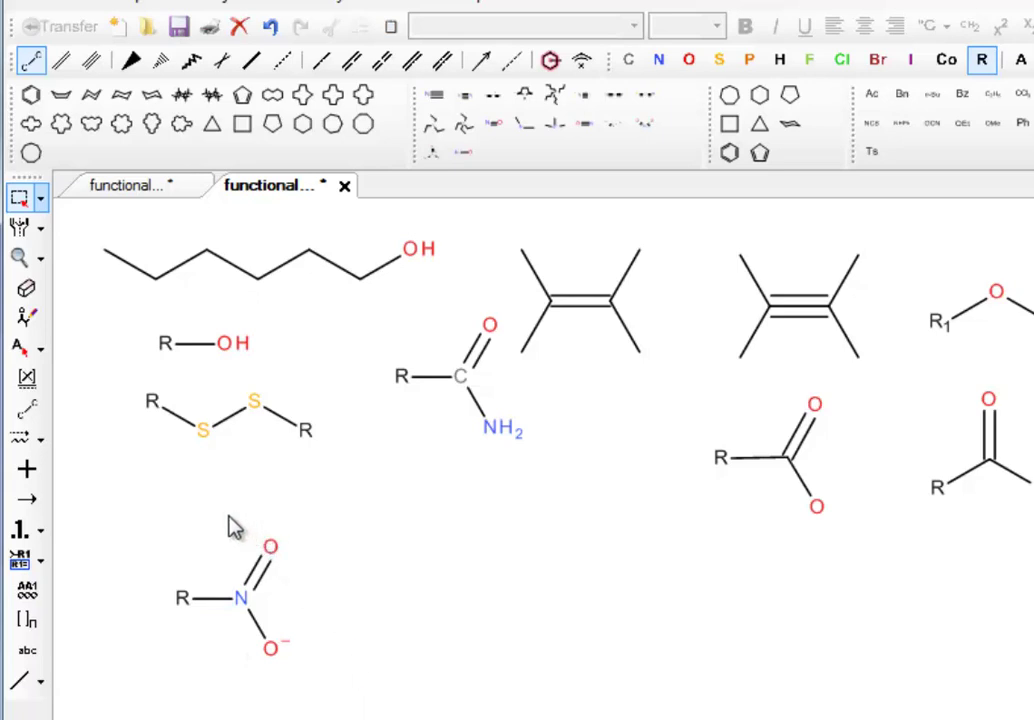
Step: Turn the nitro group into an NO2 abbreviation via Create Template/Abbreviation
drag(229, 518, 337, 692)
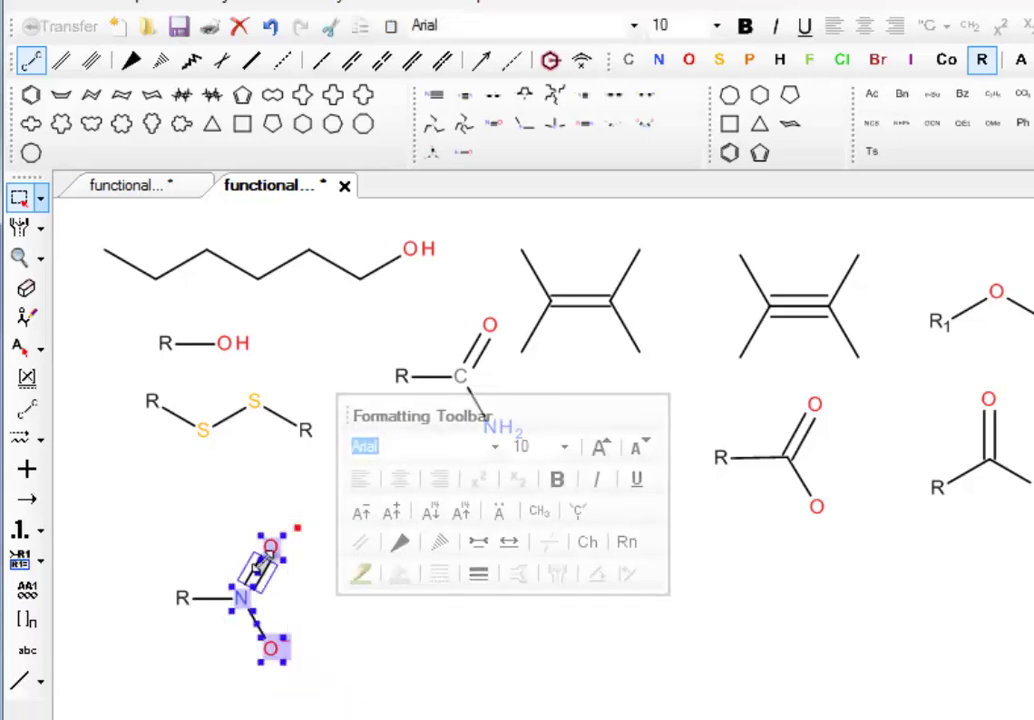
right_click(261, 563)
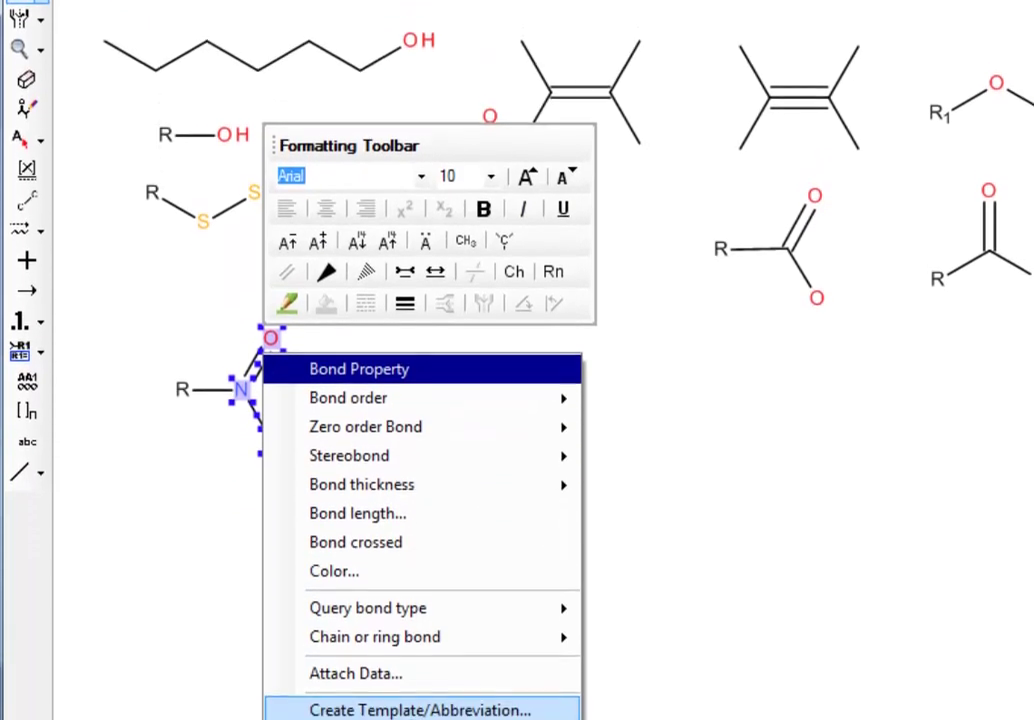
click(414, 664)
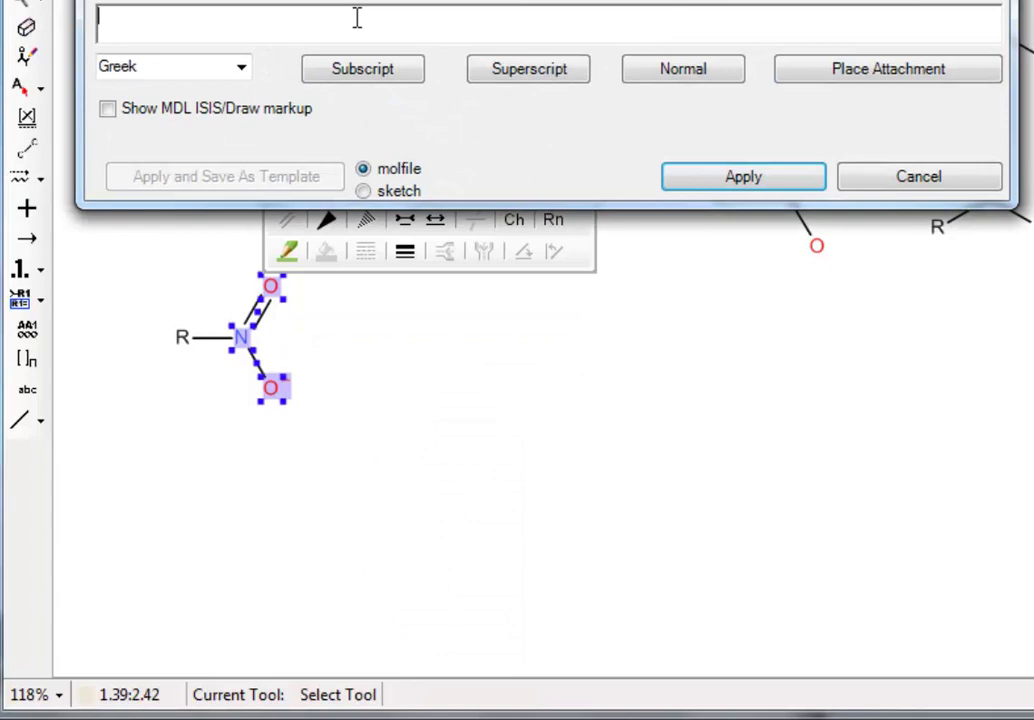
text(NO2)
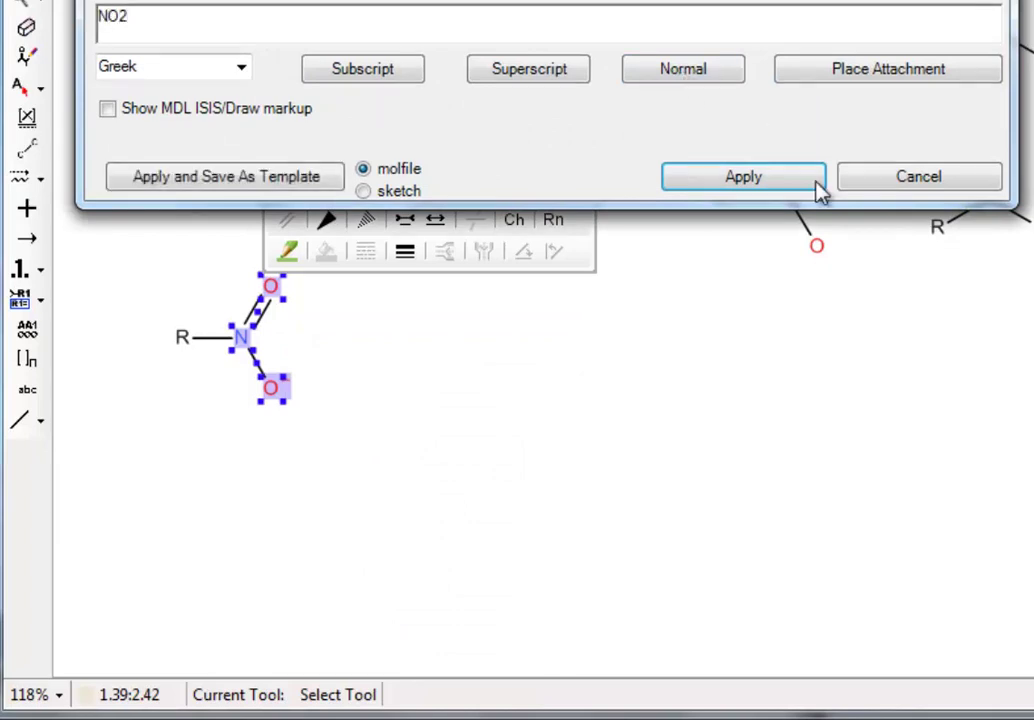
click(805, 184)
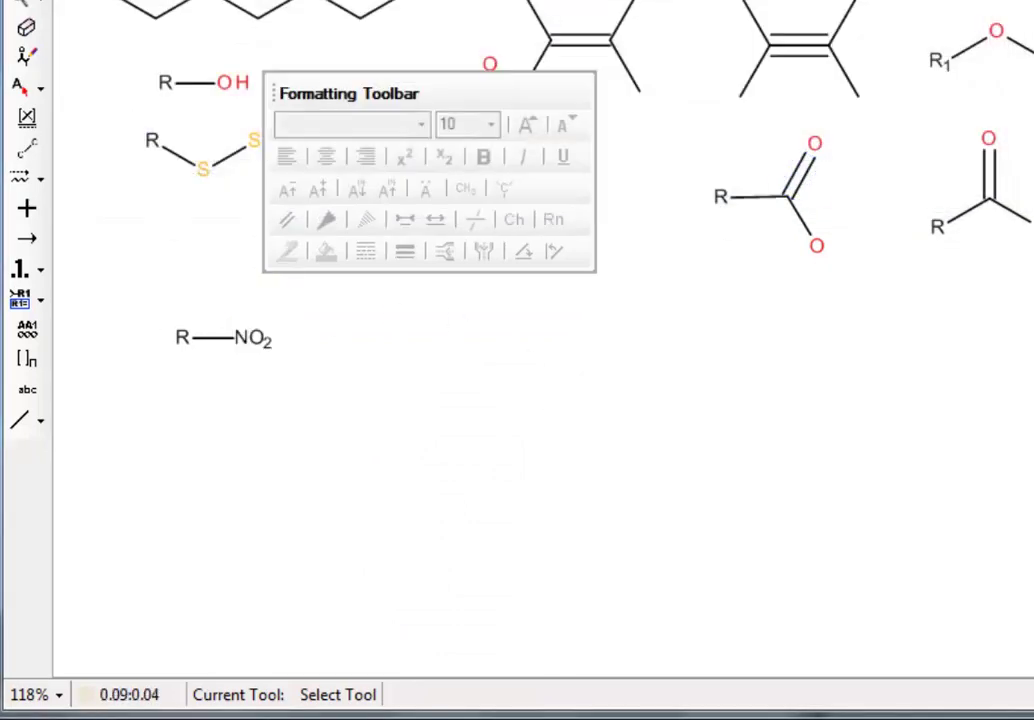
Step: Expand the NO2 abbreviation into the full R–N(=O)–O⁻ structure
drag(219, 291, 320, 420)
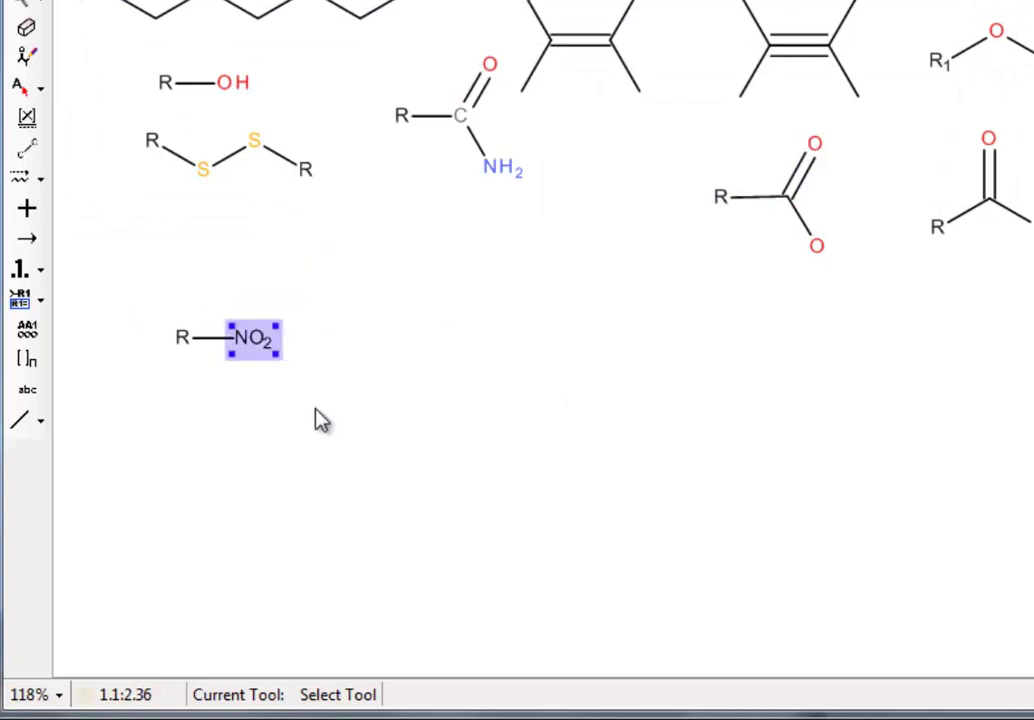
right_click(260, 342)
click(395, 390)
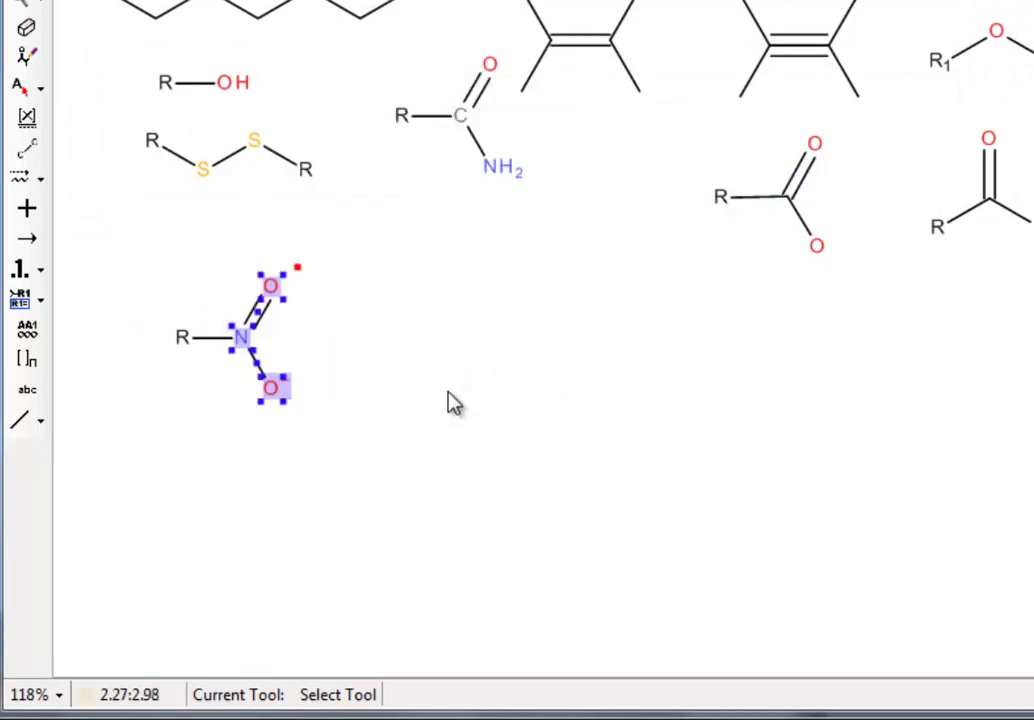
click(425, 239)
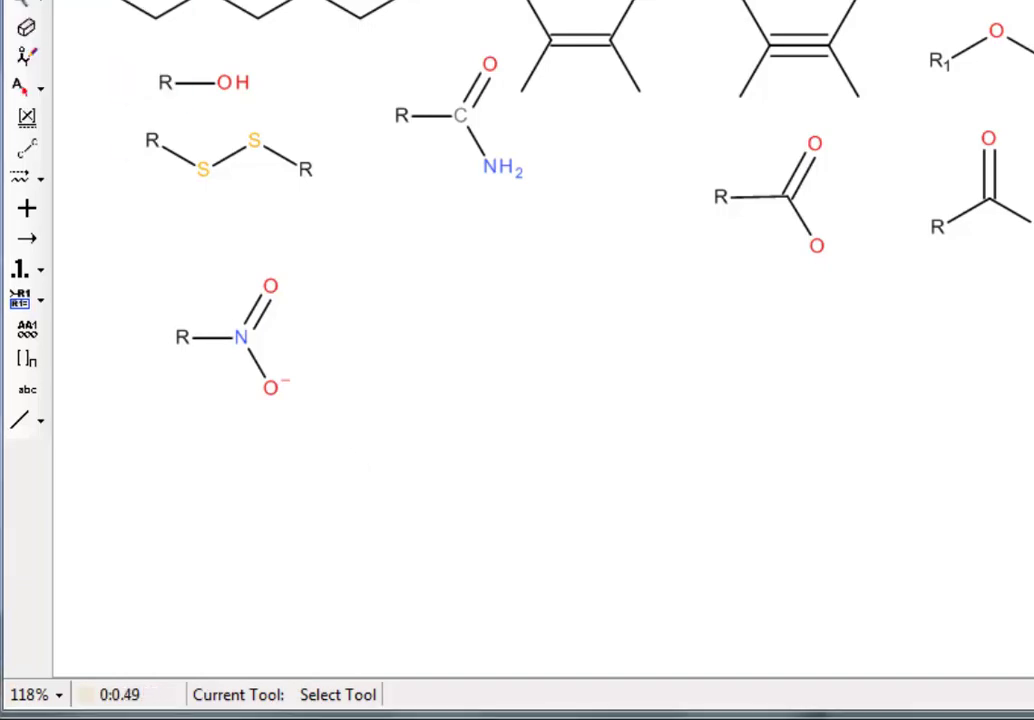
Step: Drag the R–N(=O)–O⁻ nitro group up beneath the amide, left of the carboxyl
drag(130, 255, 366, 401)
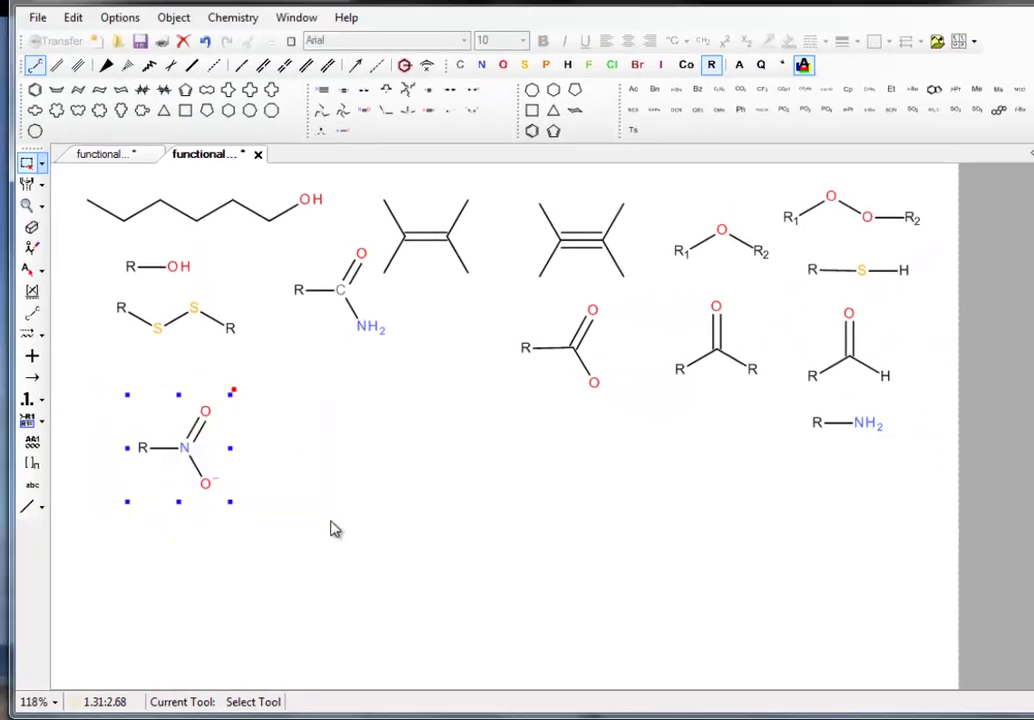
drag(240, 489, 465, 444)
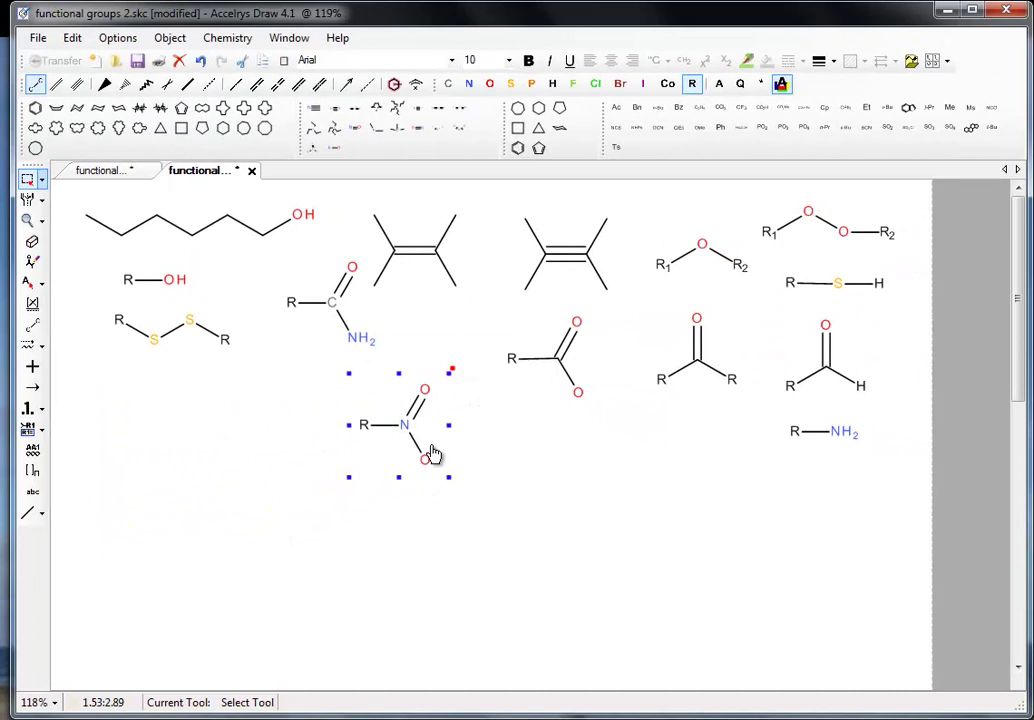
click(543, 530)
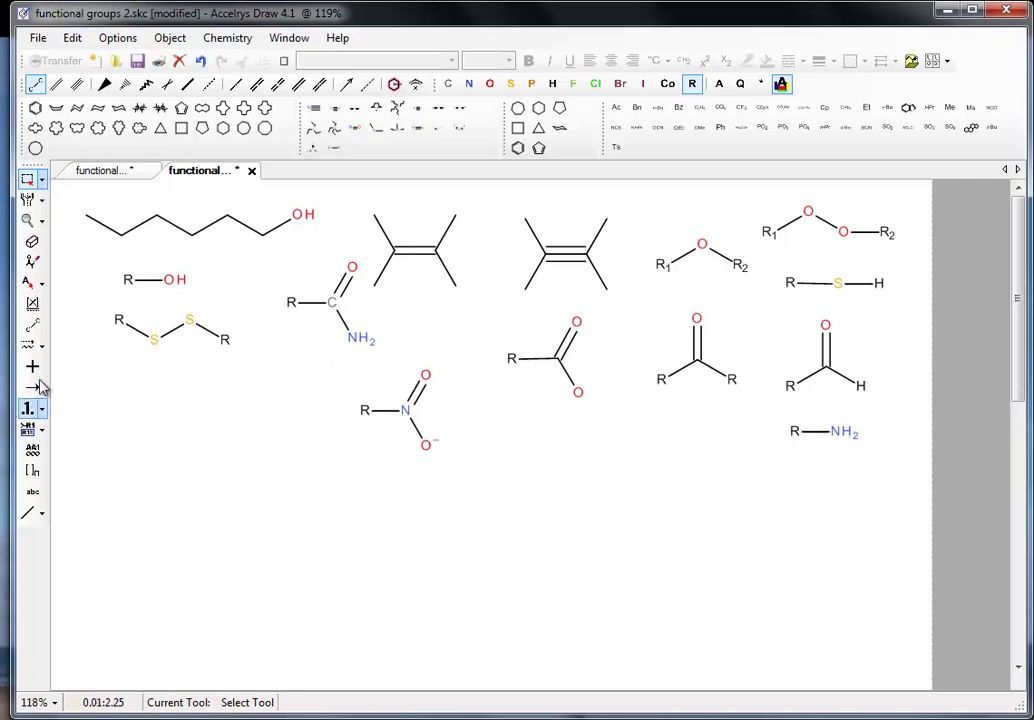
Step: Draw an R–R bond at lower left and change its right end to X
click(36, 328)
drag(160, 485, 200, 487)
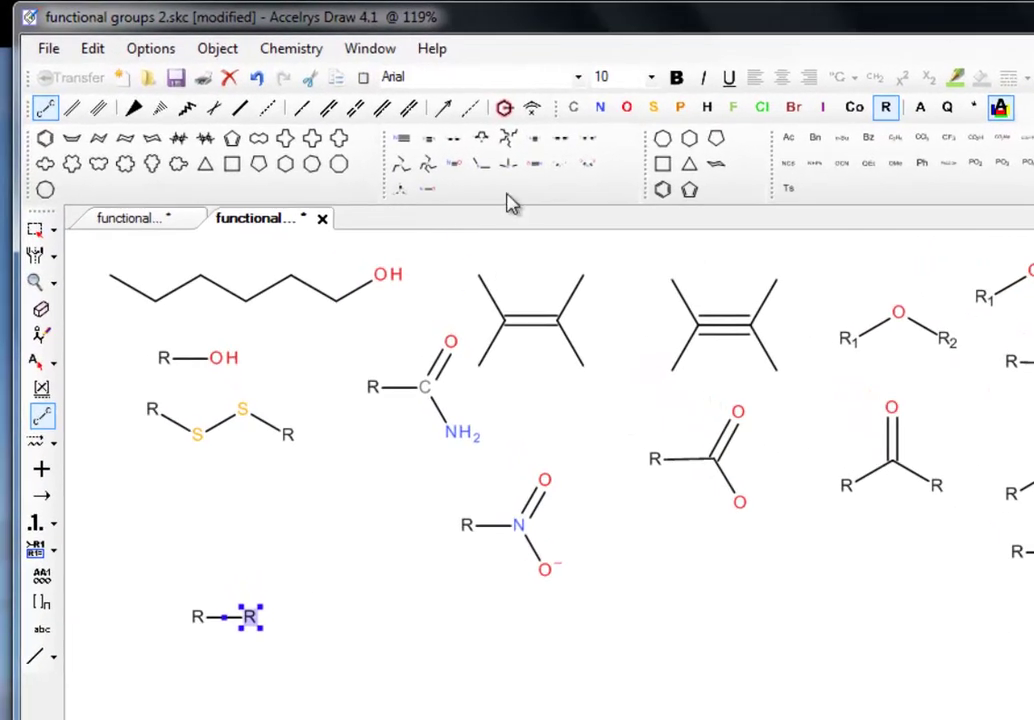
click(999, 107)
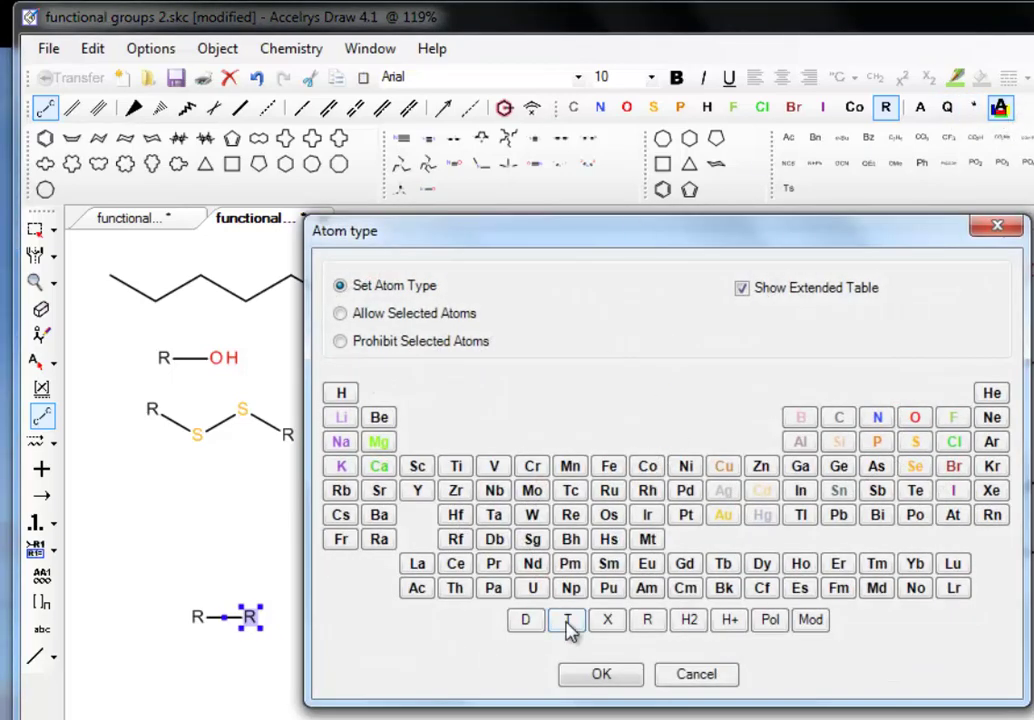
click(607, 619)
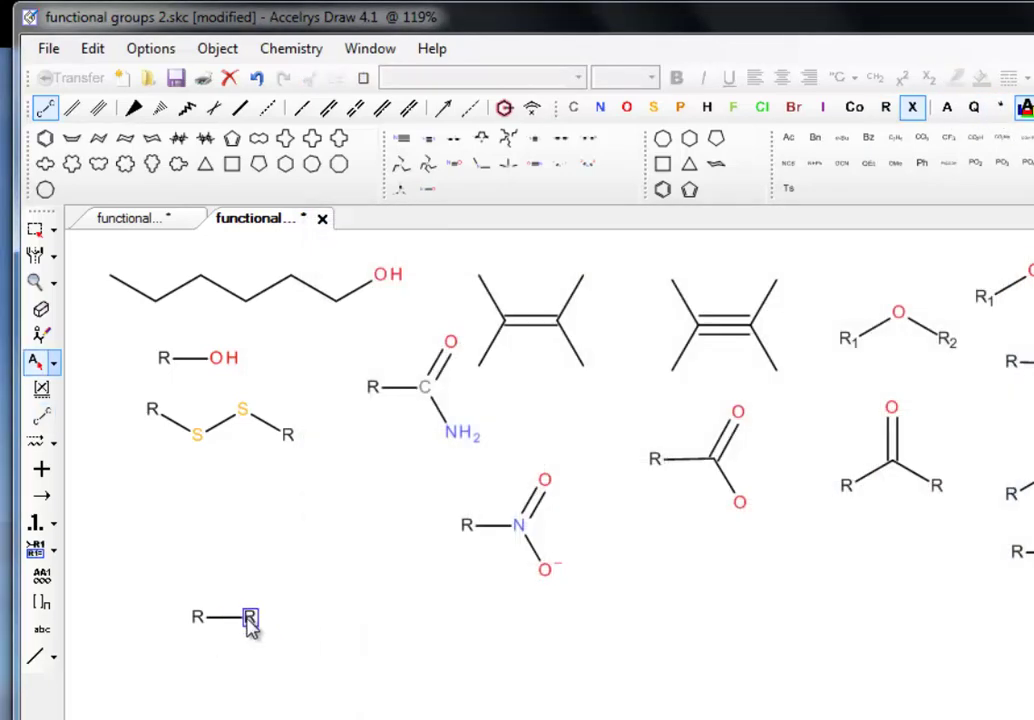
click(249, 617)
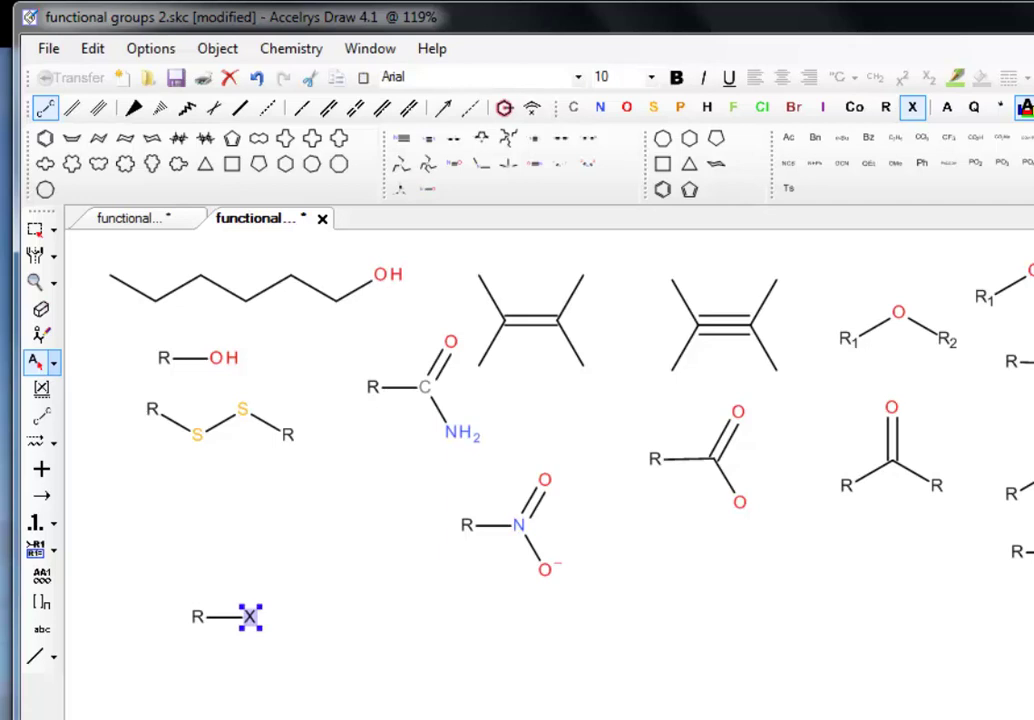
click(36, 231)
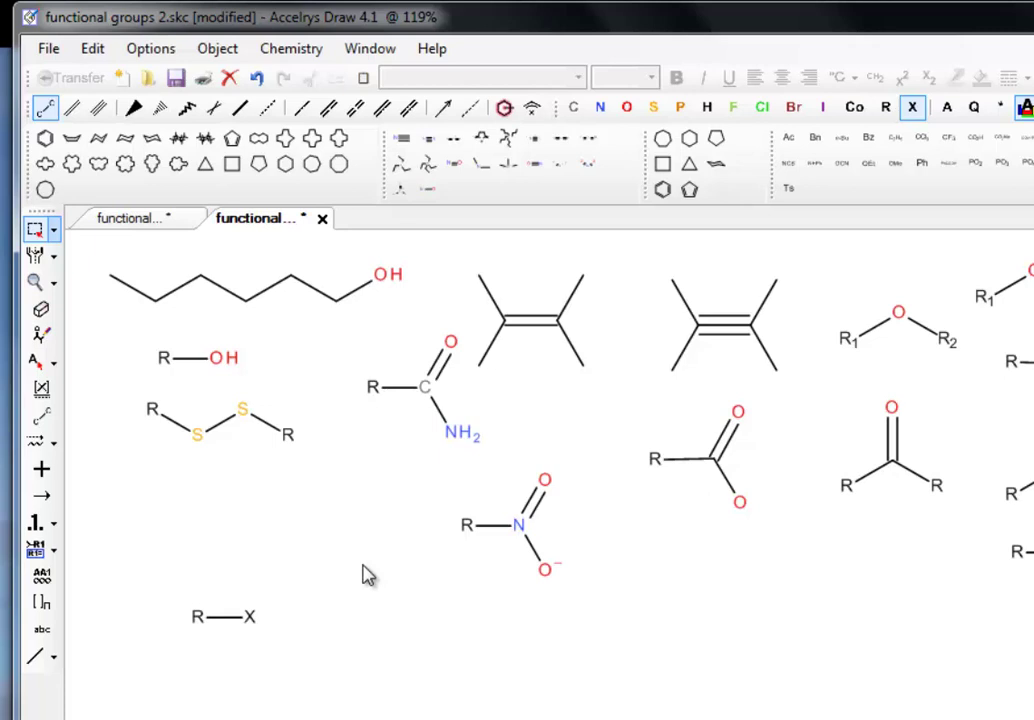
Step: Replace the X atom with bromine to make R–Br
click(792, 107)
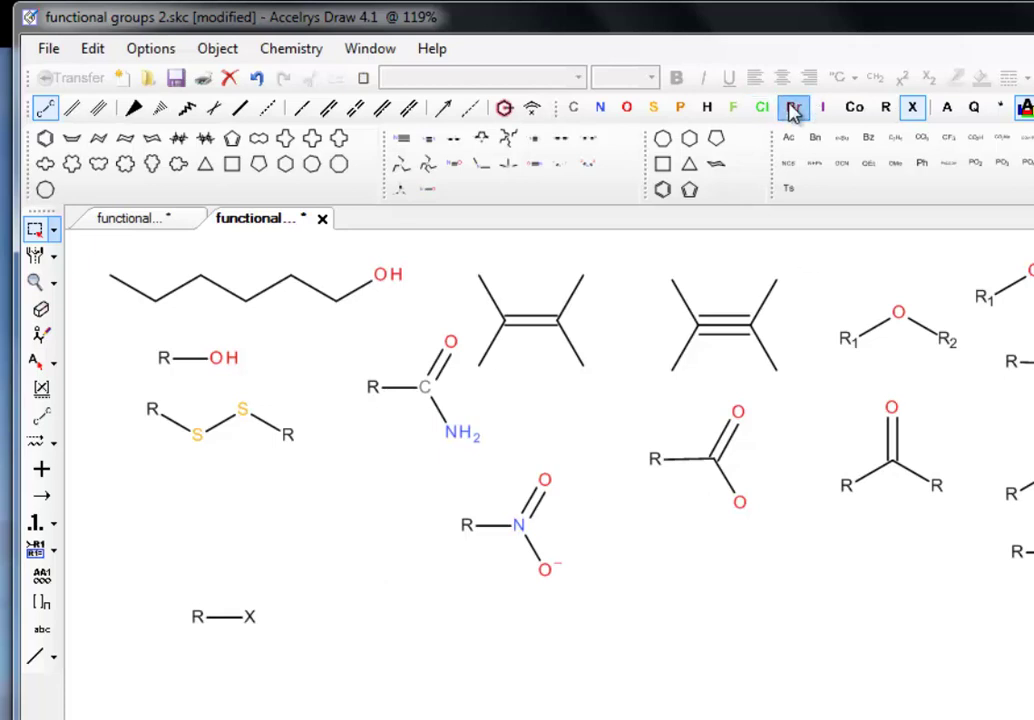
click(250, 617)
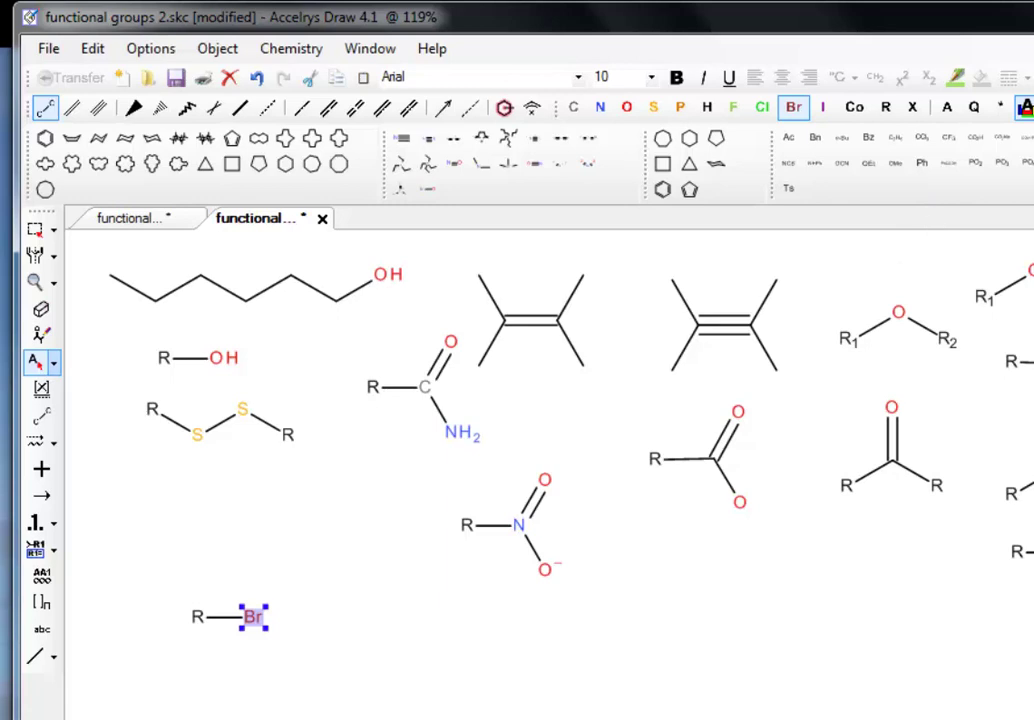
click(36, 229)
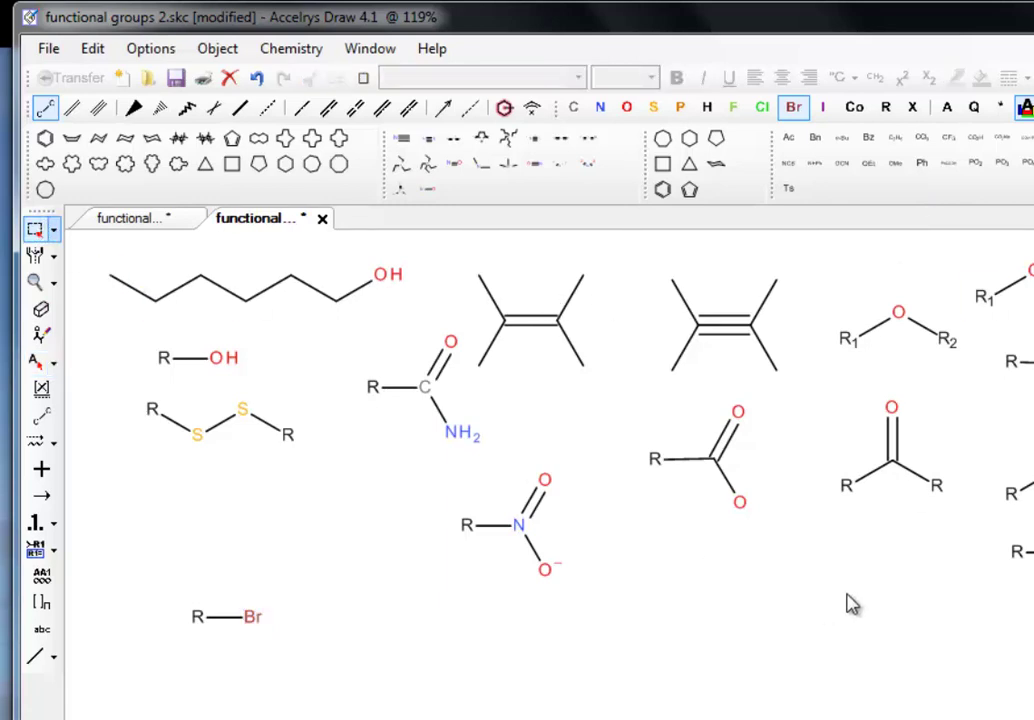